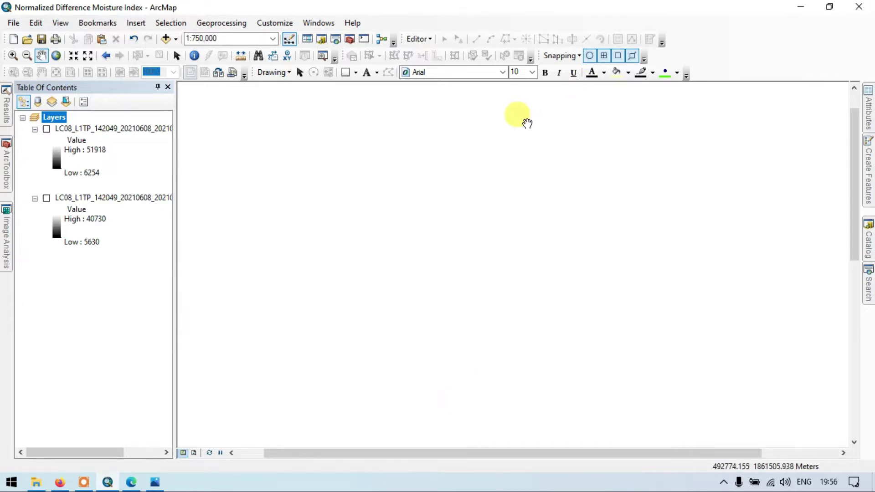
Step: Remove both LC08_L1TP_142049 raster layers from the table of contents
click(155, 129)
right_click(155, 130)
click(174, 145)
right_click(138, 125)
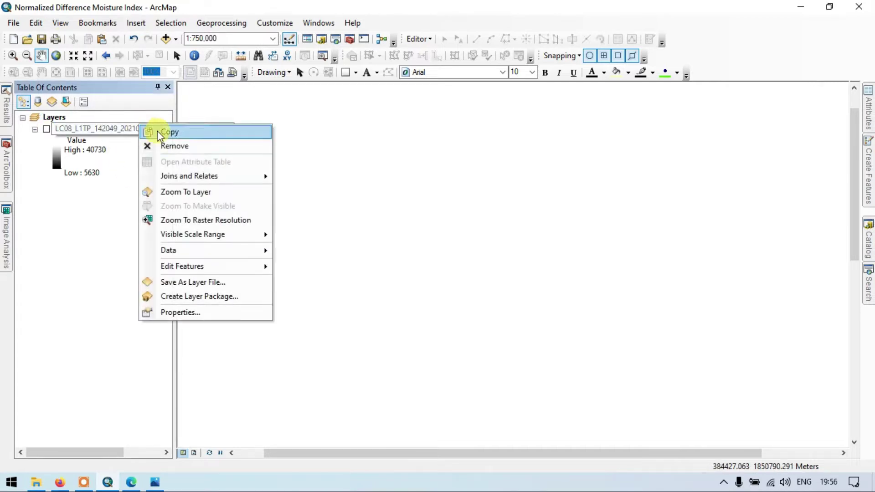
click(170, 146)
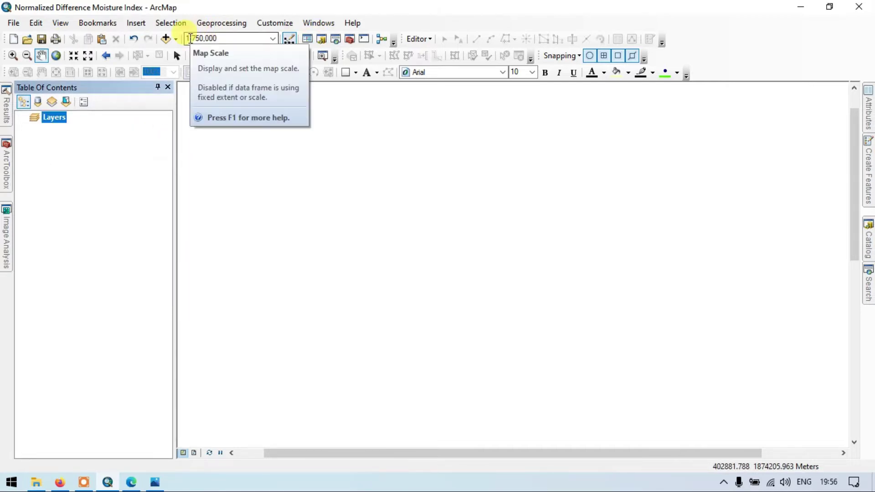
Step: Open the Add Data dialog on the Satellite_imag folder
click(177, 40)
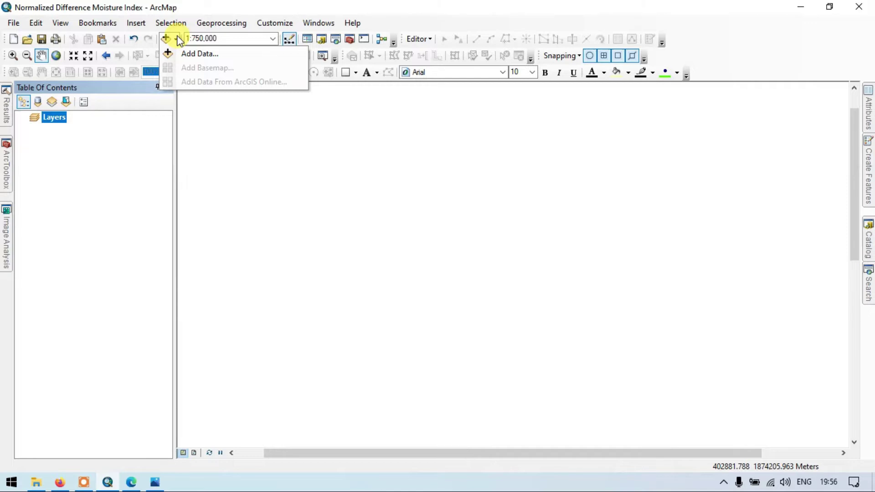
click(194, 55)
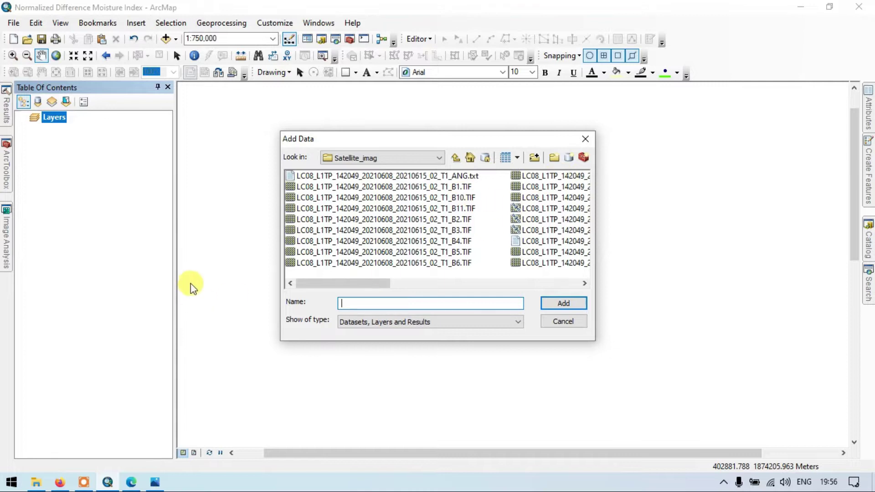
Step: Switch to EarthExplorer in Firefox and look through the Landsat 8-9 OLI/TIRS C2 L1 search results
click(60, 482)
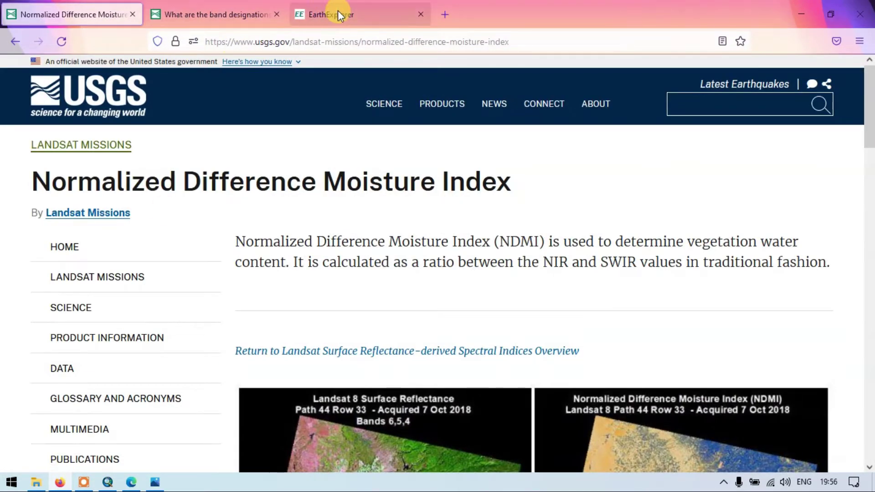
click(338, 15)
scroll(338, 143, up, 4)
scroll(348, 148, down, 5)
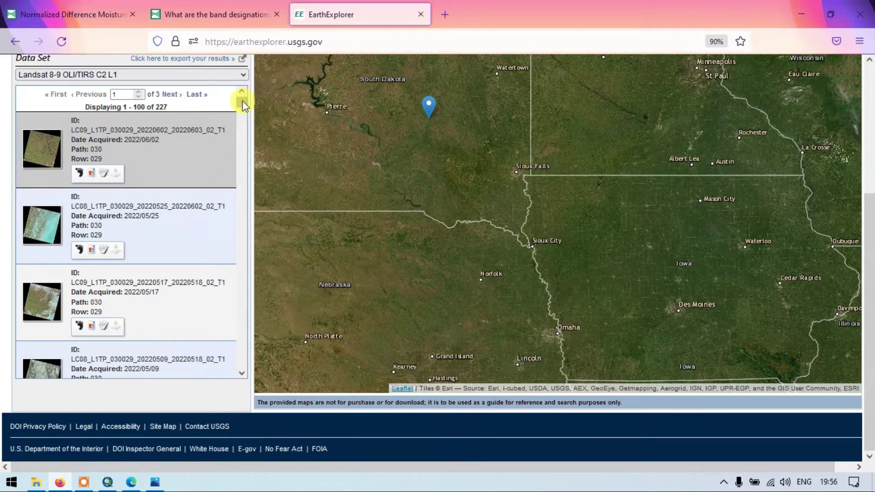
mouse_move(242, 104)
mouse_down()
mouse_move(240, 125)
mouse_move(246, 100)
mouse_up()
scroll(41, 77, up, 4)
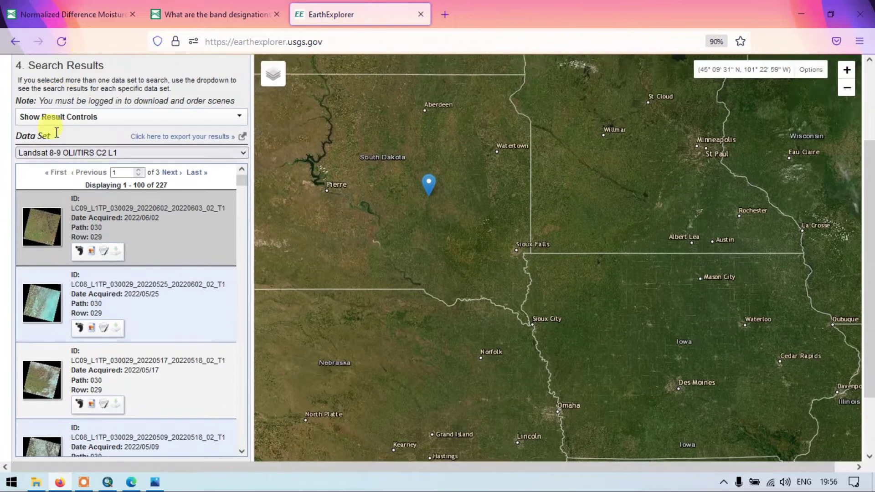
Step: Return to the search criteria and outline a small polygon search area in eastern South Dakota on the map
click(51, 154)
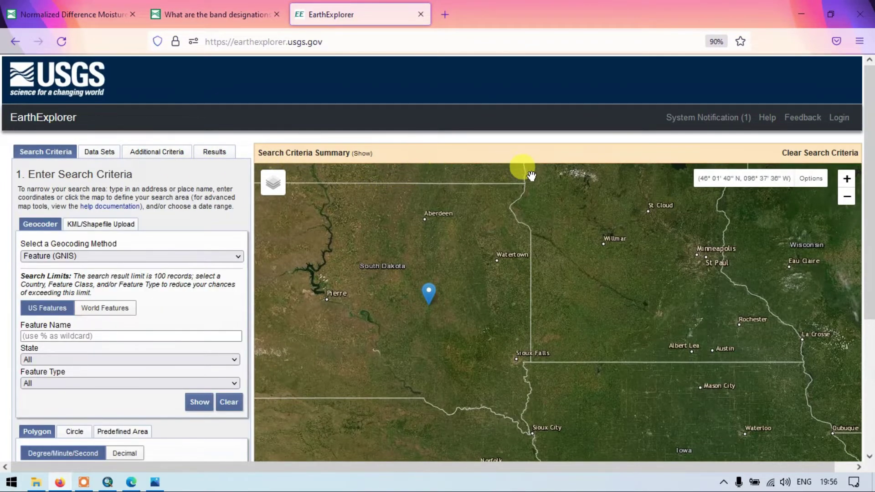
scroll(193, 312, down, 3)
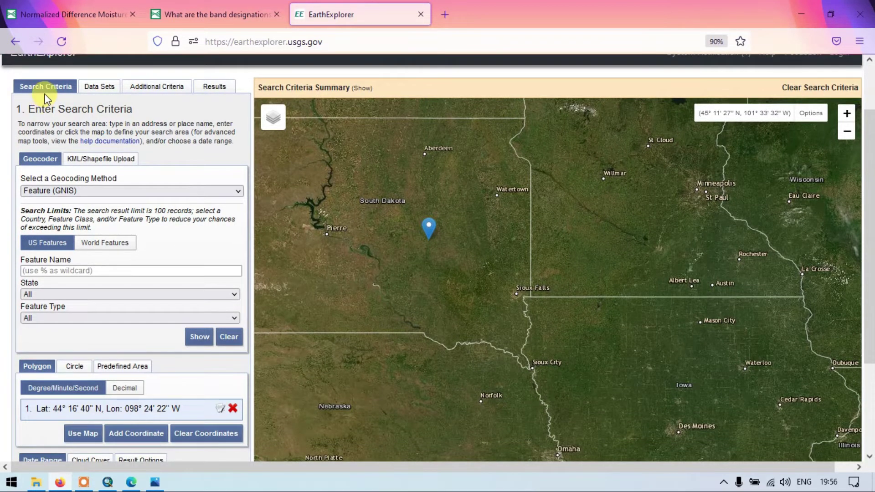
click(428, 235)
click(461, 222)
click(473, 236)
Step: Choose the Landsat 8-9 OLI/TIRS C2 L1 data set under Landsat Collection 2 Level-1 and show the search results
click(103, 87)
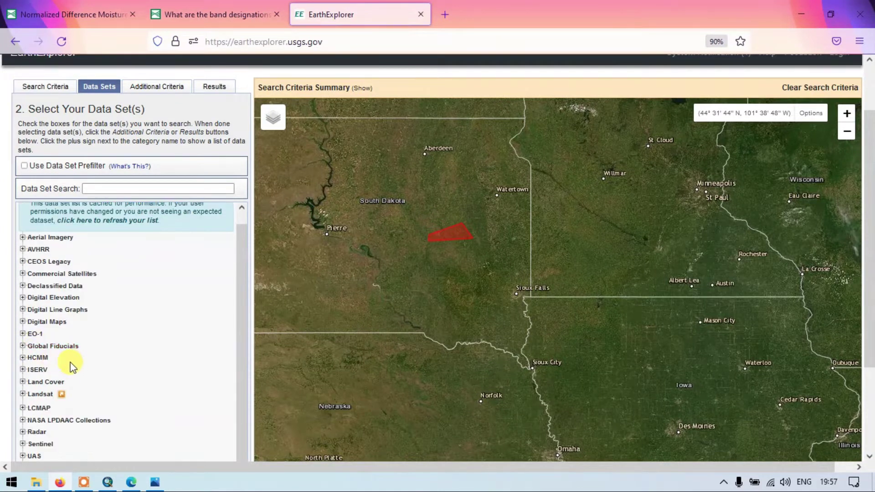
click(23, 394)
scroll(55, 382, down, 2)
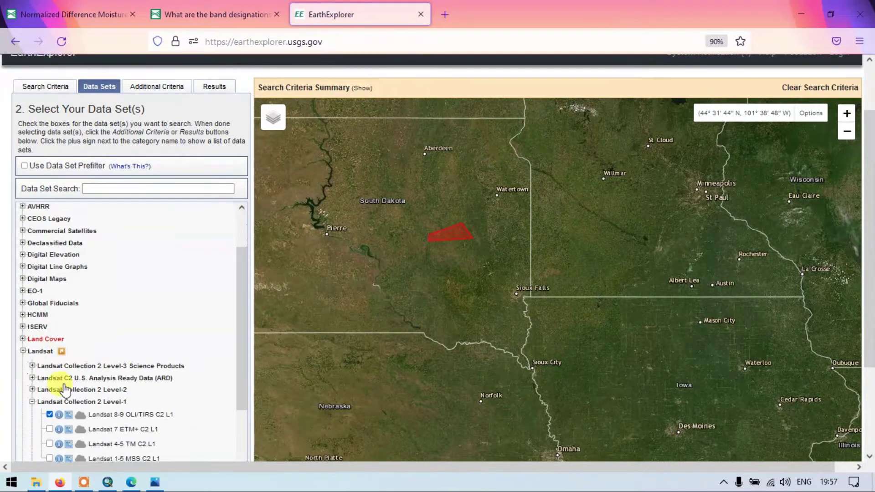
scroll(54, 376, down, 2)
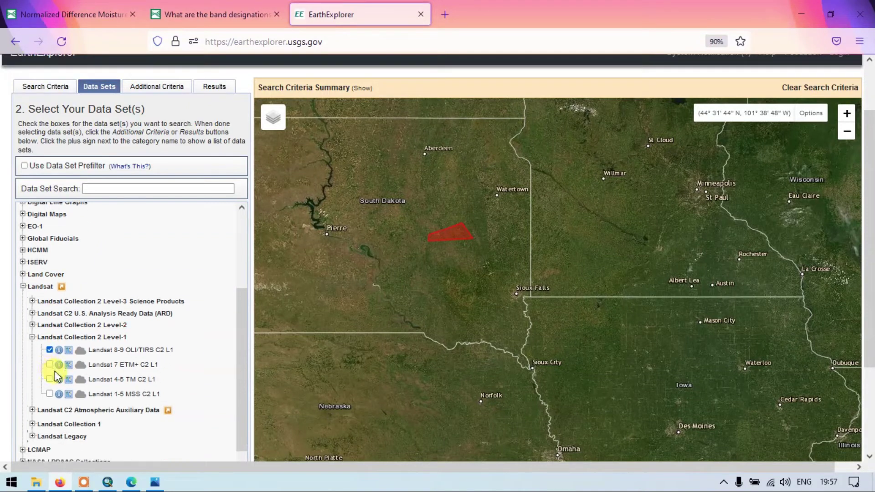
click(50, 350)
scroll(136, 383, down, 5)
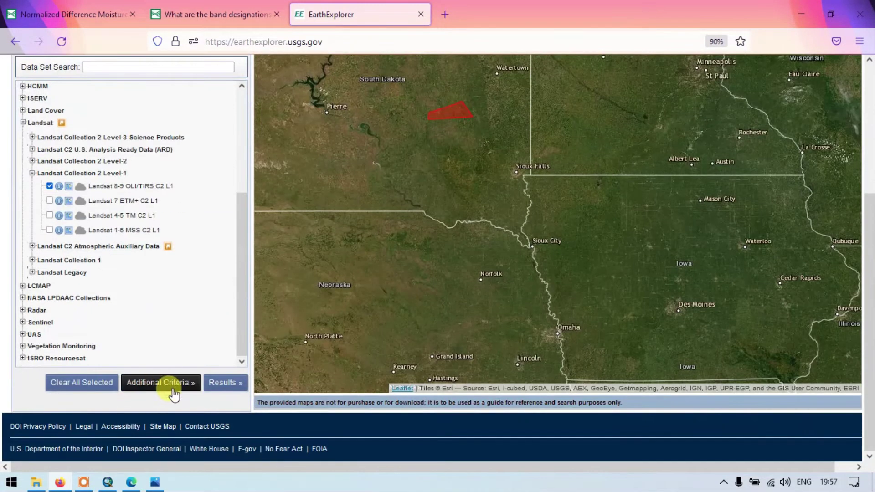
click(222, 381)
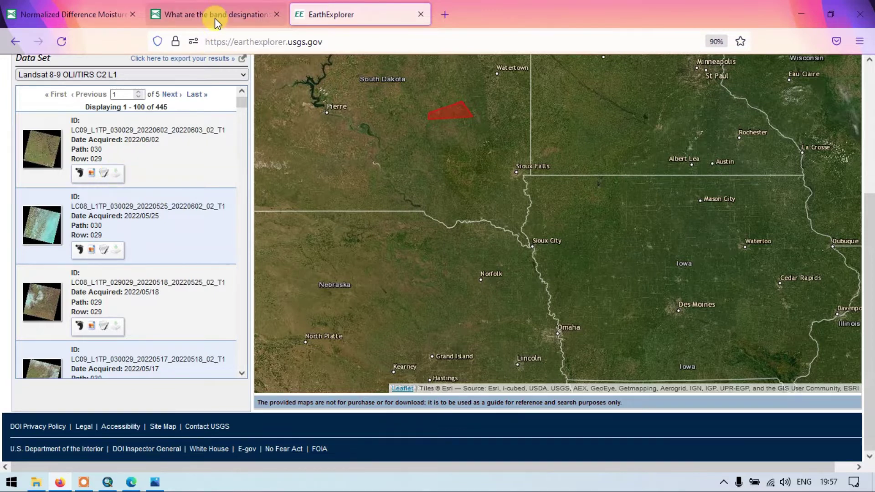
Step: Read the USGS page on the Normalized Difference Moisture Index and the Landsat 8-9 band table, and return to ArcMap
click(81, 16)
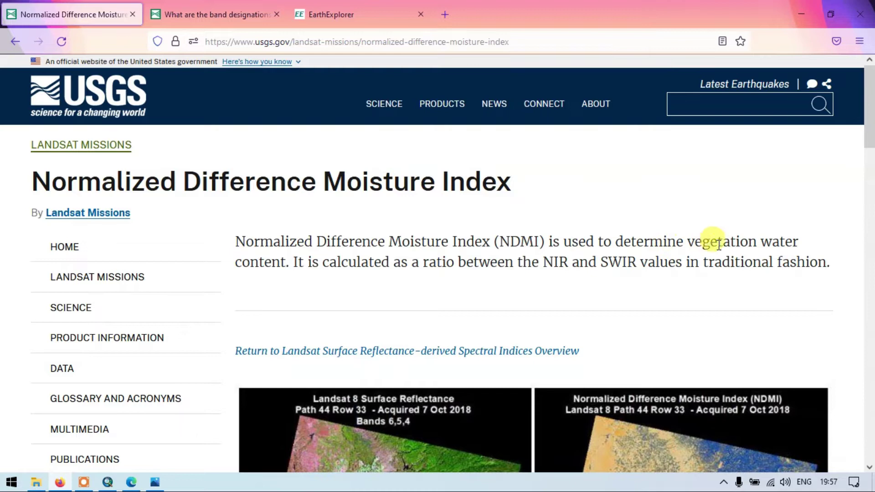
click(210, 18)
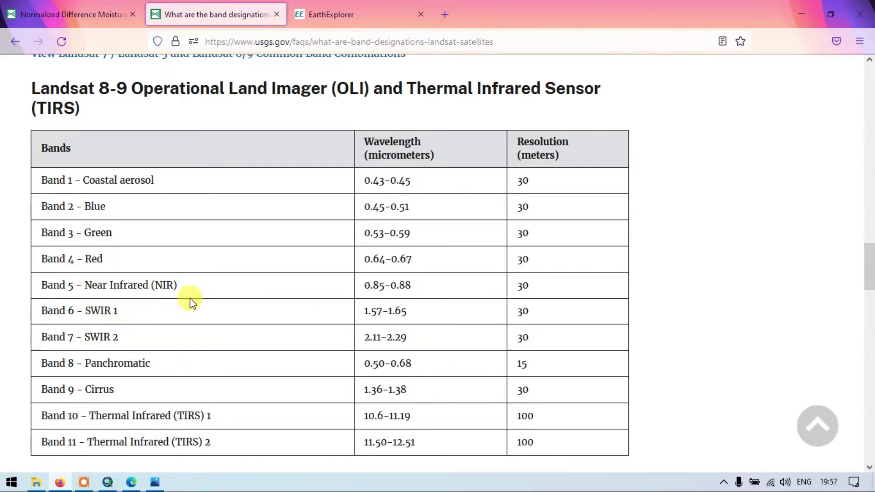
click(806, 7)
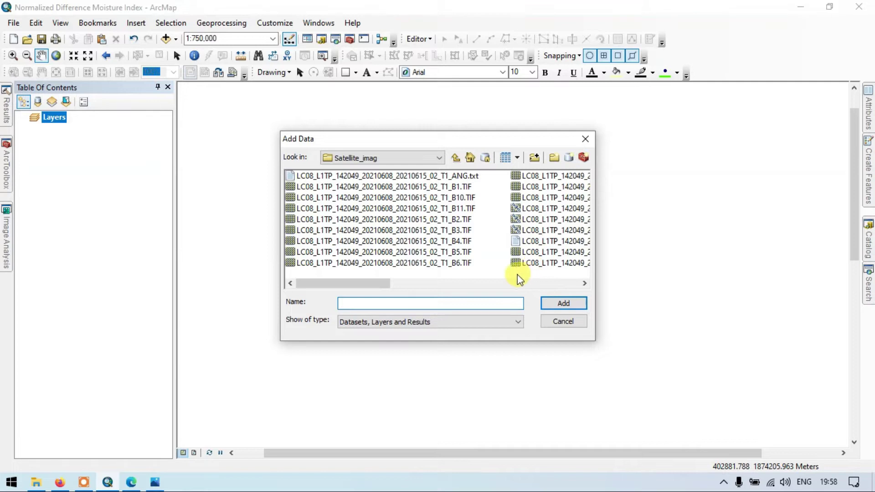
Step: Add the band 5 and band 6 rasters, LC08_L1TP_142049_20210608_20210615_02_T1_B5.TIF and its B6.TIF counterpart, to the map
click(460, 251)
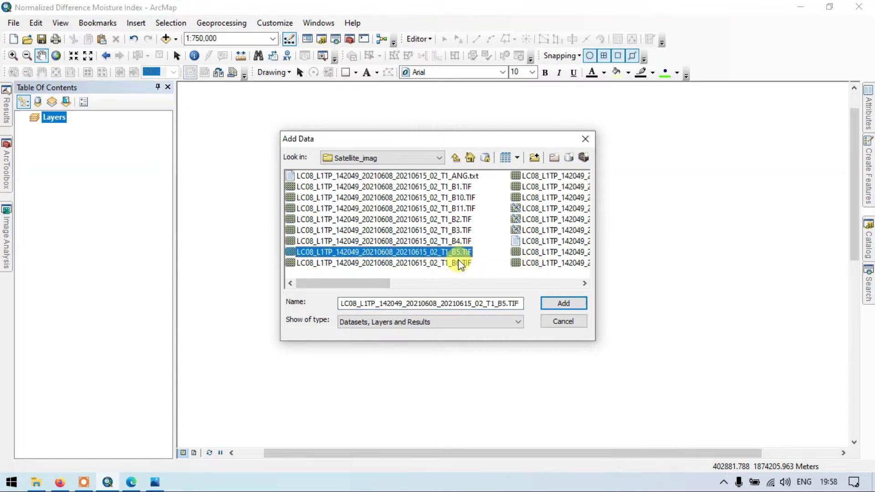
shift+click(462, 263)
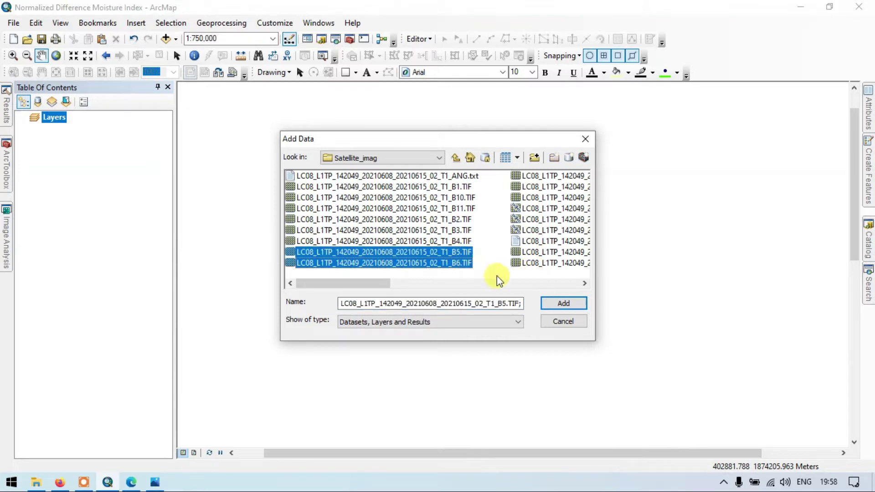
click(563, 303)
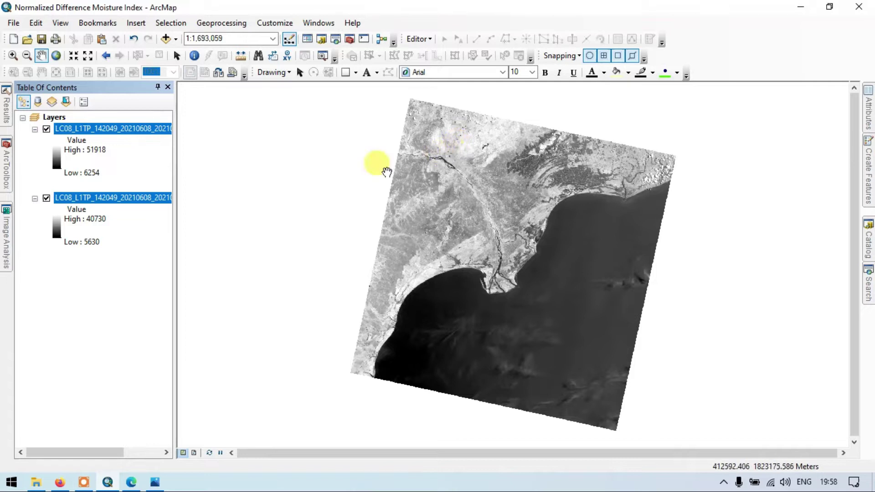
Step: Start adding a toolbox to ArcToolbox and browse to the Tool folder inside You_tube_MR
click(7, 170)
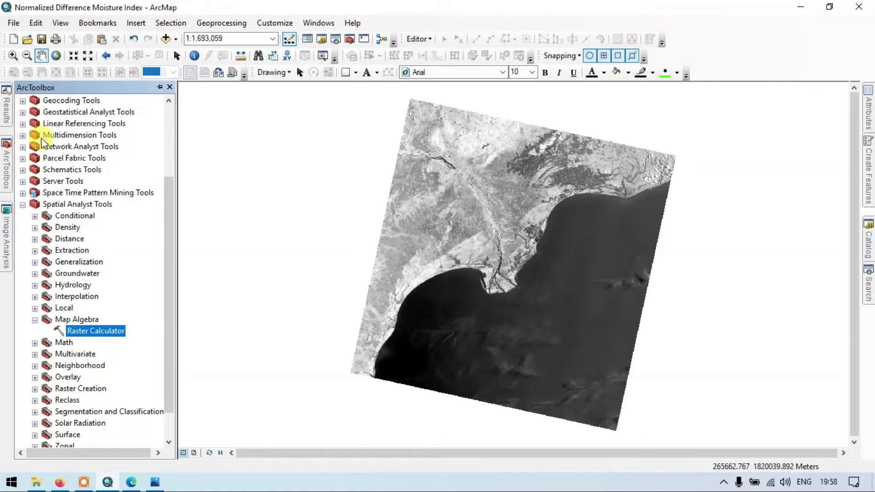
scroll(57, 134, up, 3)
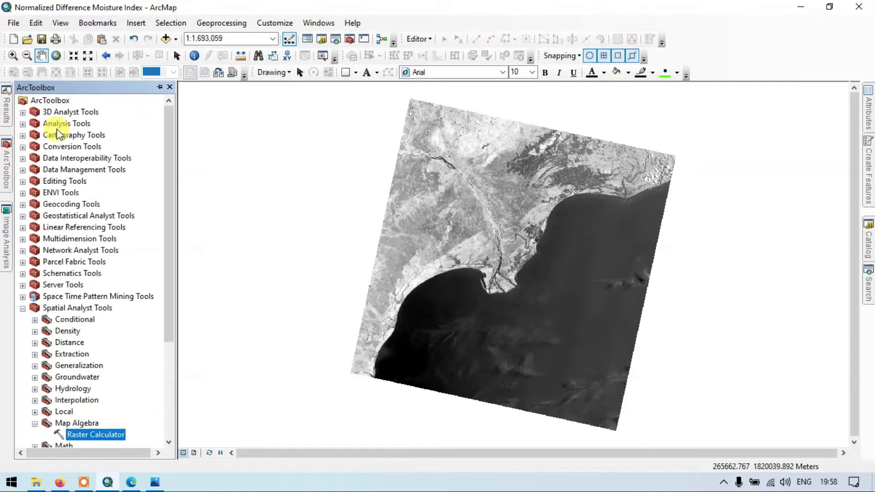
right_click(51, 104)
click(80, 112)
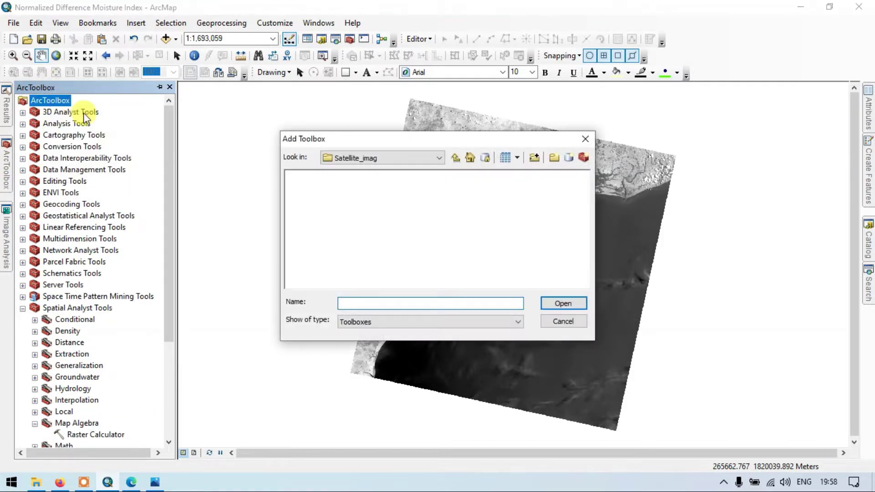
click(454, 158)
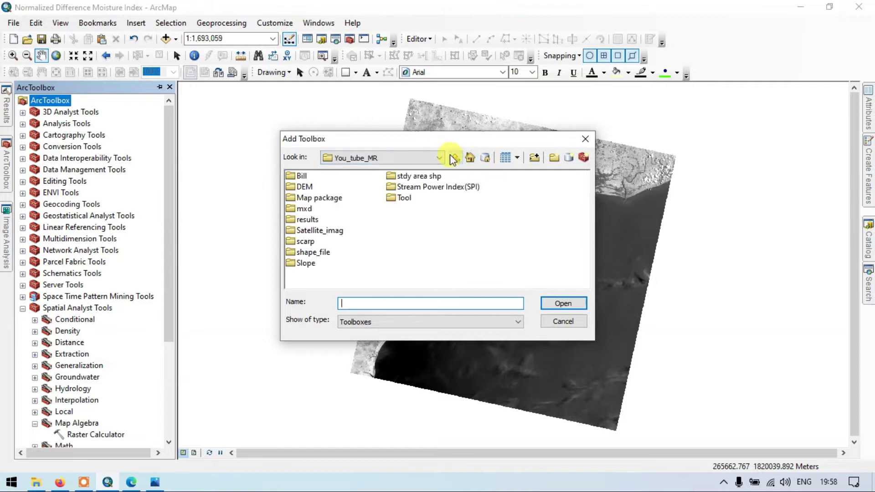
double_click(404, 198)
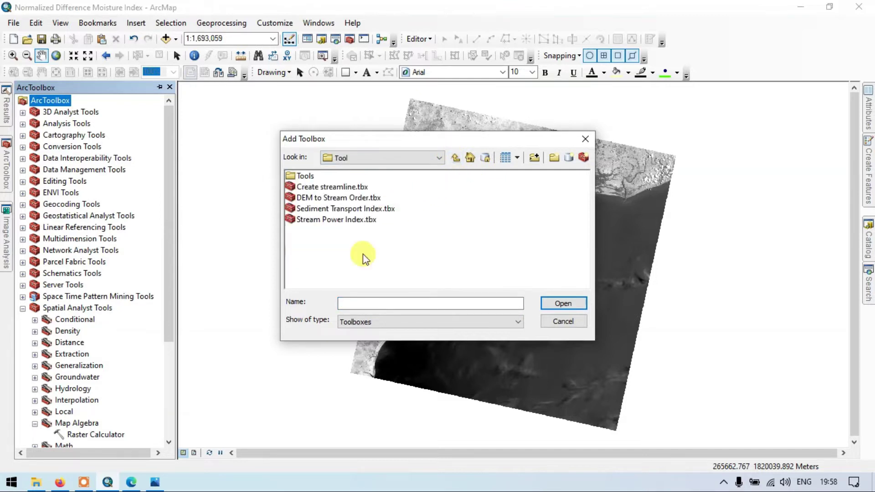
Step: Create a new toolbox named NDMI in the Tool folder and try to add it to ArcToolbox
click(582, 158)
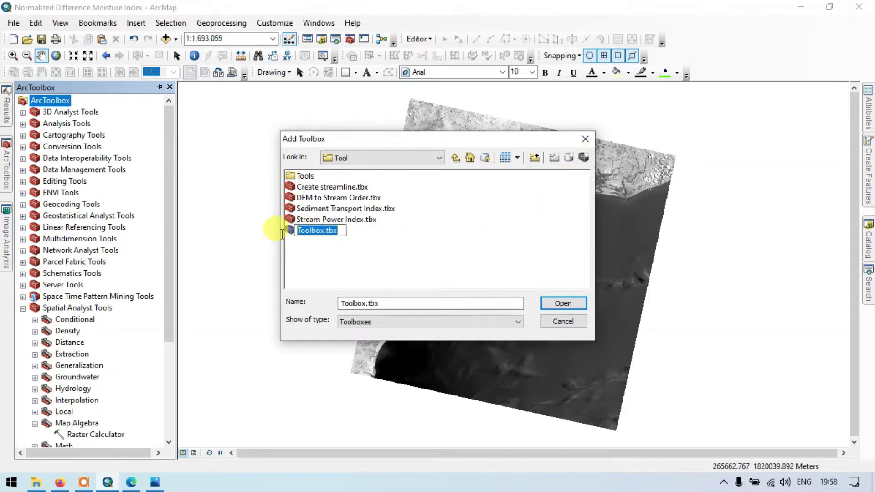
key(BackSpace)
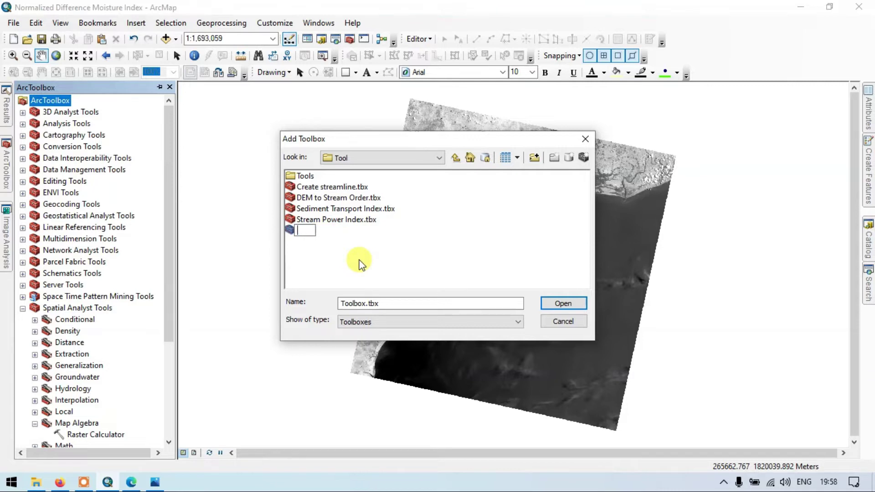
text(N)
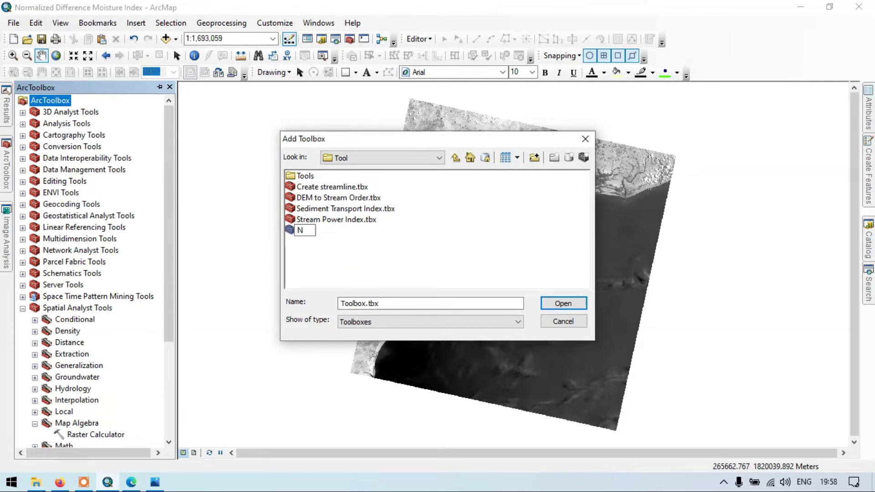
text(DM)
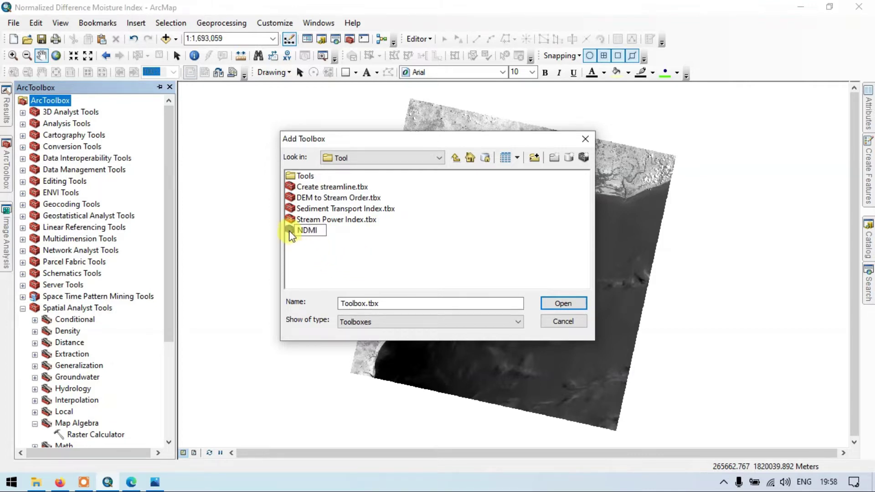
text(I)
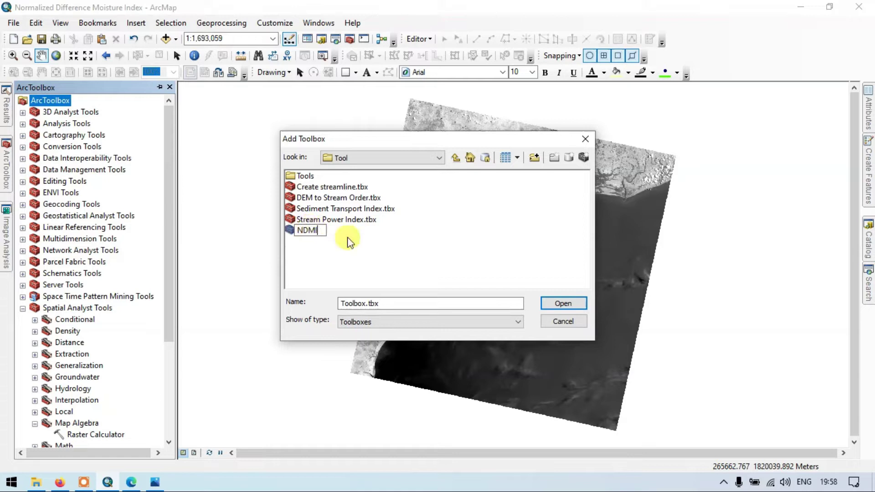
click(361, 244)
click(304, 231)
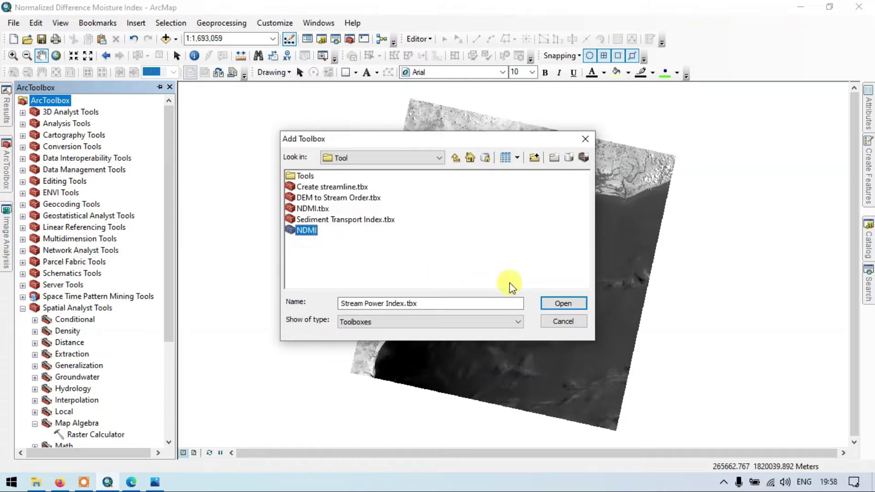
click(569, 302)
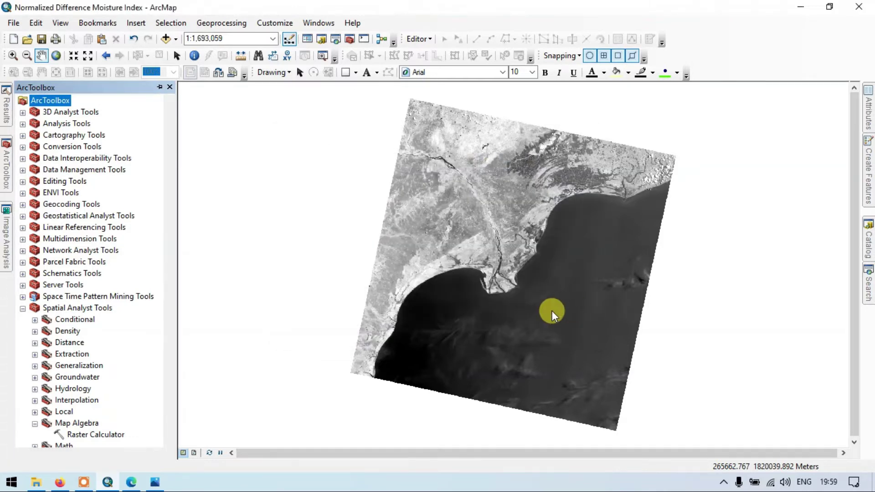
Step: Collapse the Map Algebra toolset and the Spatial Analyst Tools in the ArcToolbox tree
click(44, 309)
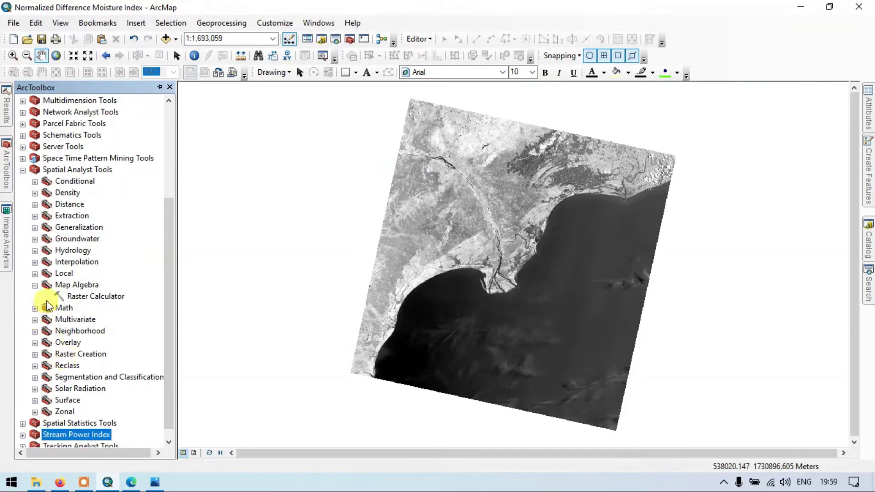
click(34, 285)
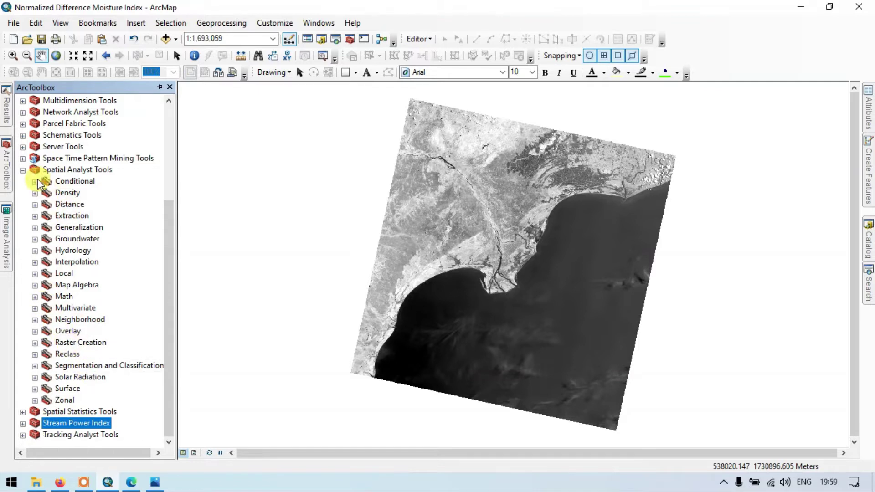
click(23, 170)
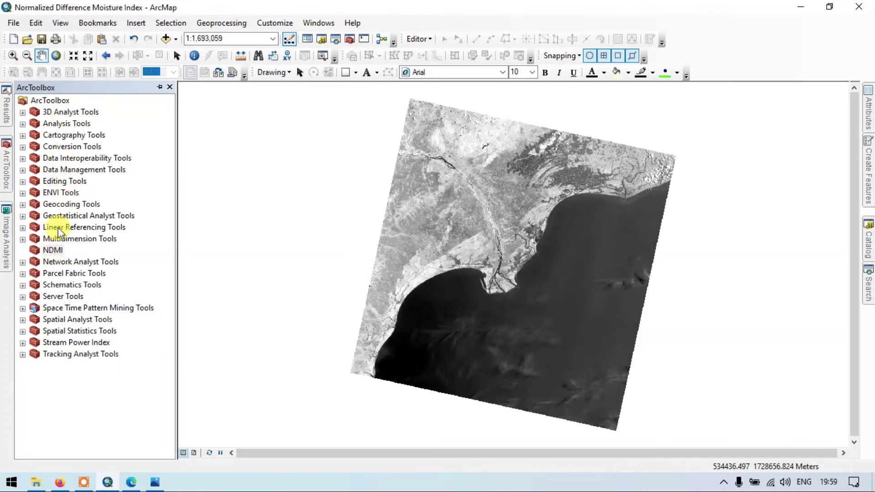
Step: Create a new model in the NDMI toolbox and enlarge its model window
right_click(49, 252)
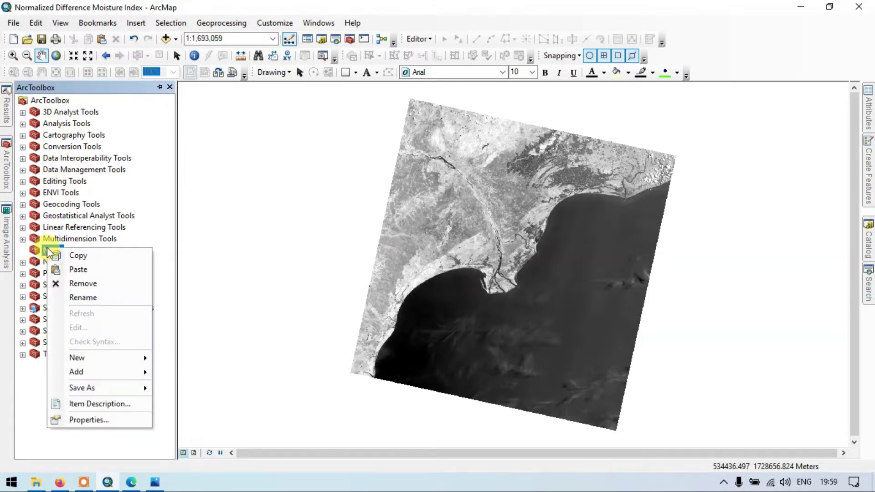
mouse_move(143, 363)
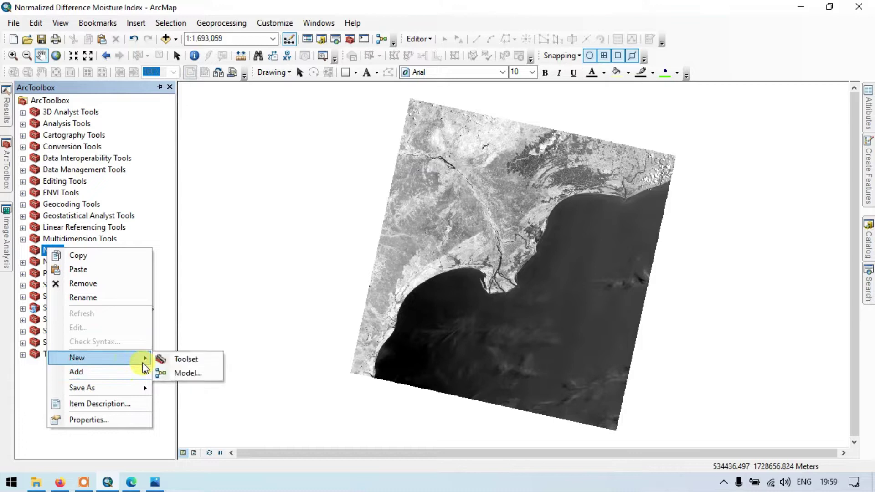
click(181, 374)
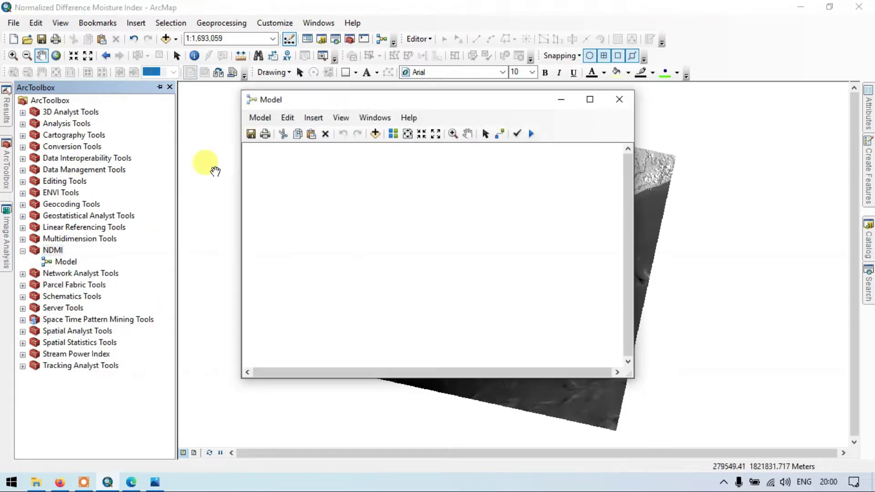
click(259, 119)
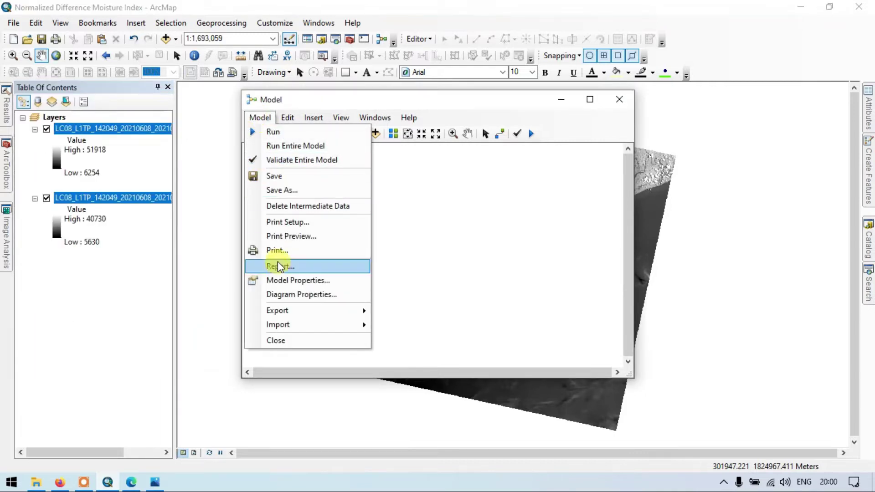
click(438, 204)
drag(400, 102, 355, 90)
drag(575, 114, 848, 133)
drag(627, 88, 588, 101)
Step: Set the new model's name to NDMI in its model properties
click(175, 119)
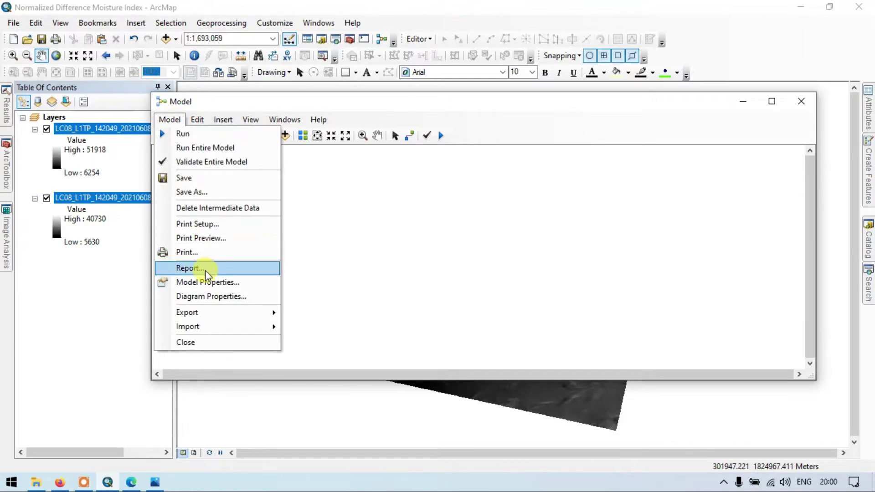
click(208, 282)
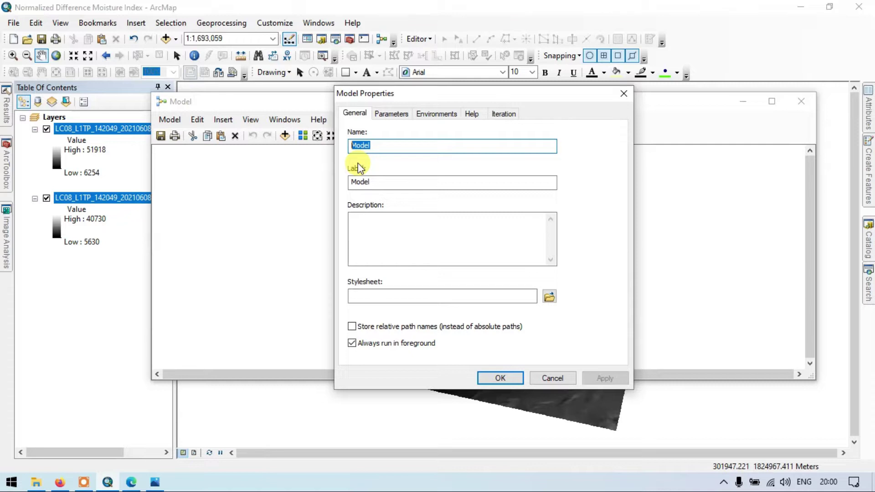
key(BackSpace)
text(N)
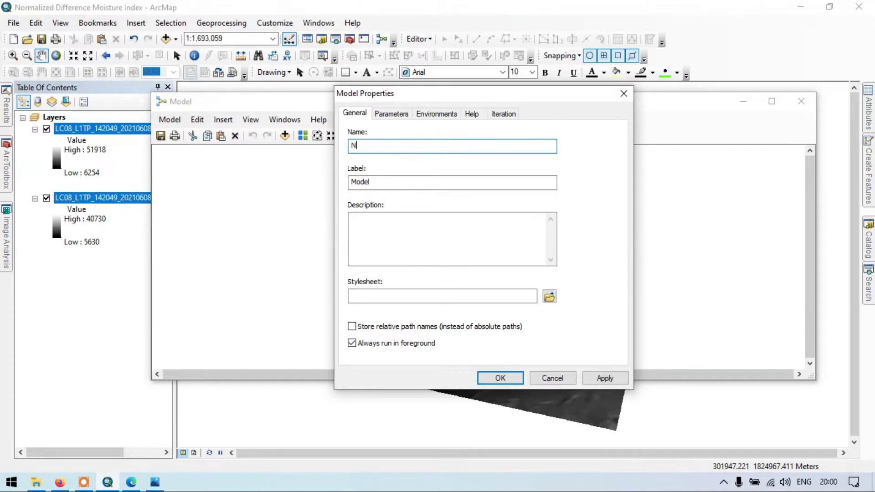
text(DMI)
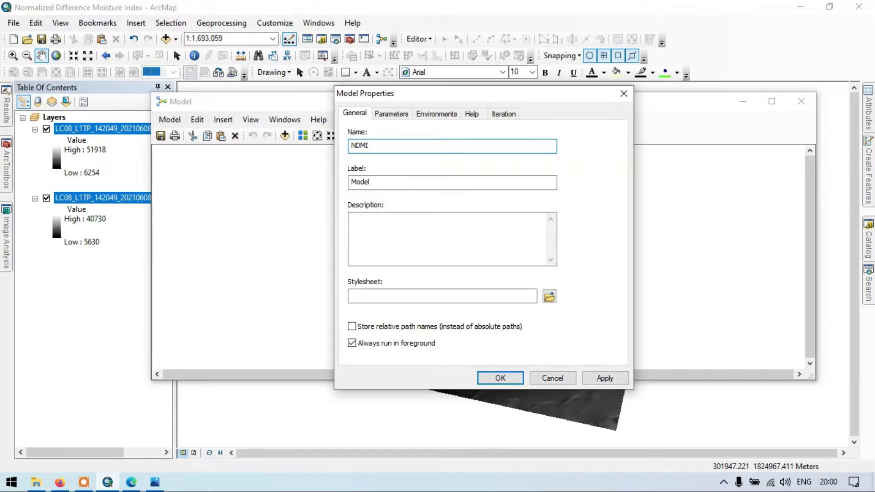
Step: Set the model's label to "Normalized Difference Moisture Index (NDMI)-Terra spatial" and accept the model properties
drag(387, 181, 352, 182)
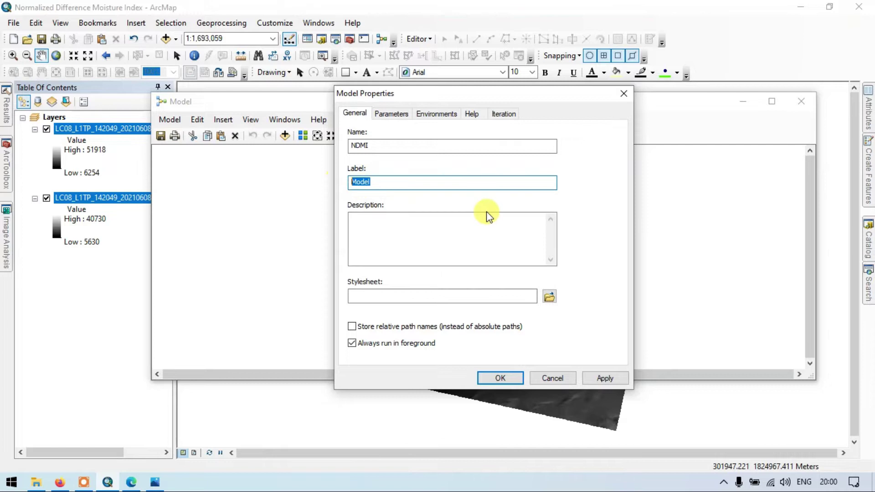
key(BackSpace)
text(Nor,)
key(BackSpace)
text(ce Moisture Index ()
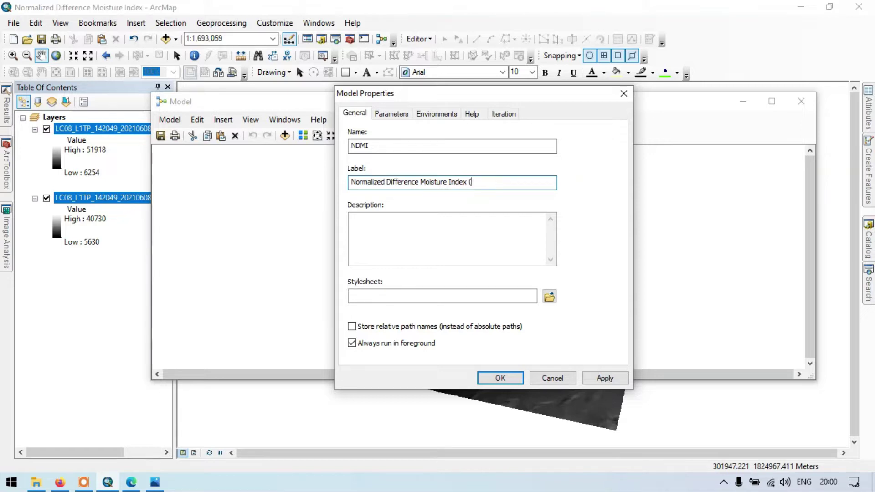
text(DMI)-Terra spatial)
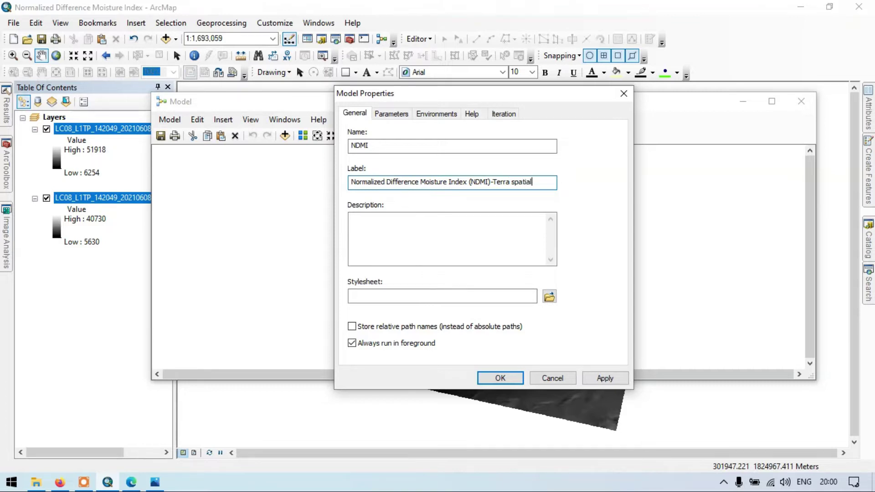
click(516, 377)
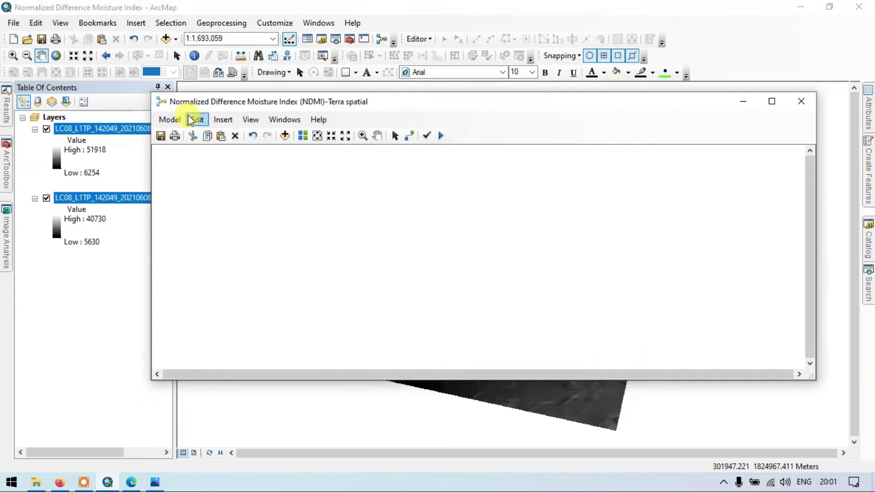
Step: Make room beside the model window, search for "Raster calculator" and add the Raster Calculator (Spatial Analyst) tool to the model
drag(313, 106, 294, 101)
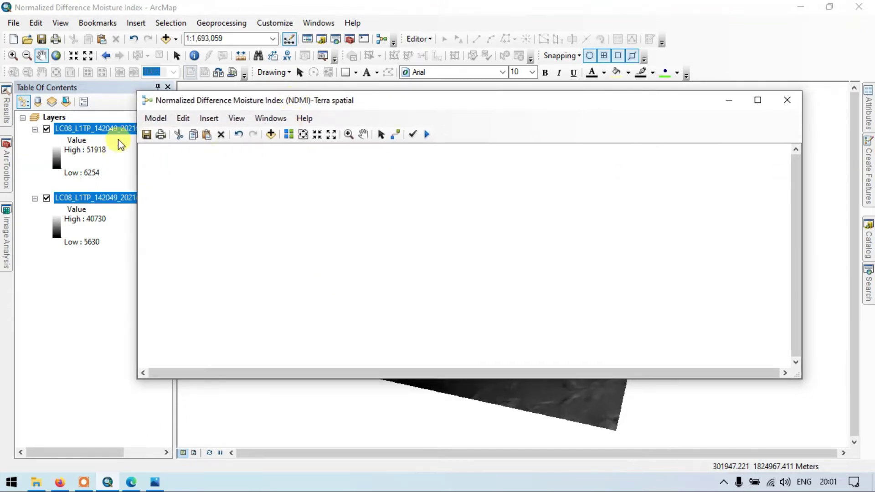
drag(413, 104, 332, 101)
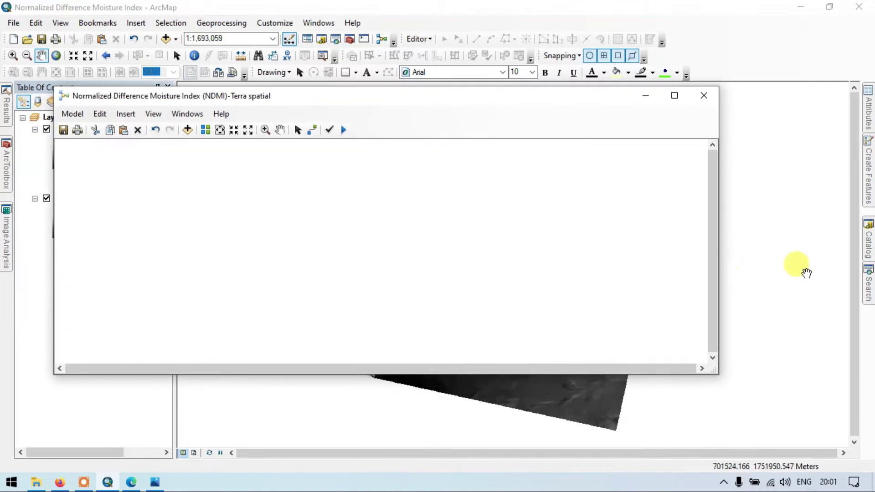
drag(718, 189, 541, 184)
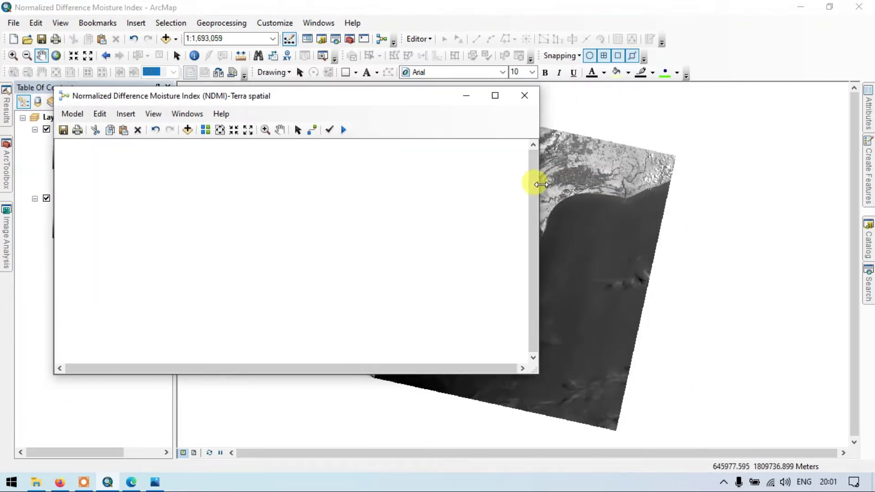
click(868, 285)
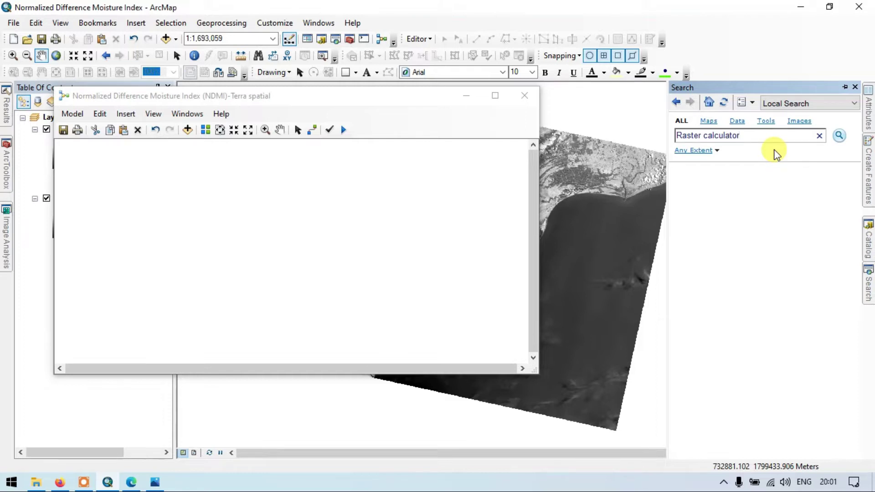
click(837, 140)
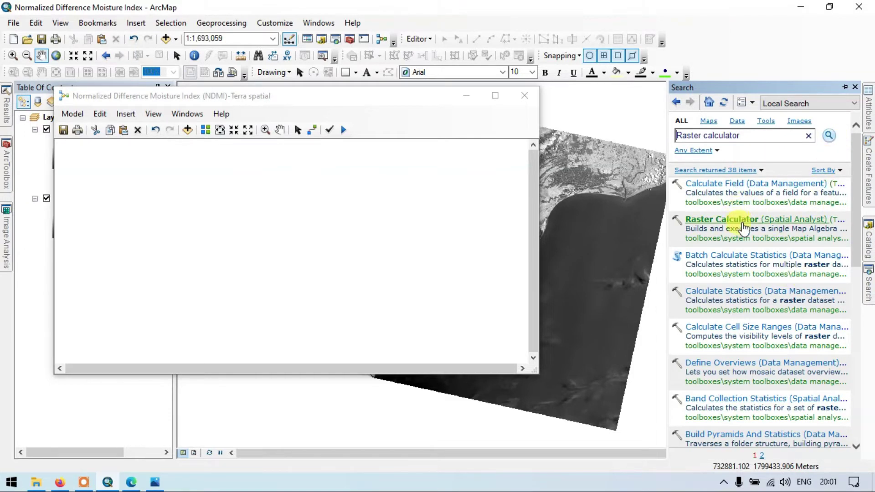
drag(773, 221, 225, 196)
right_click(214, 212)
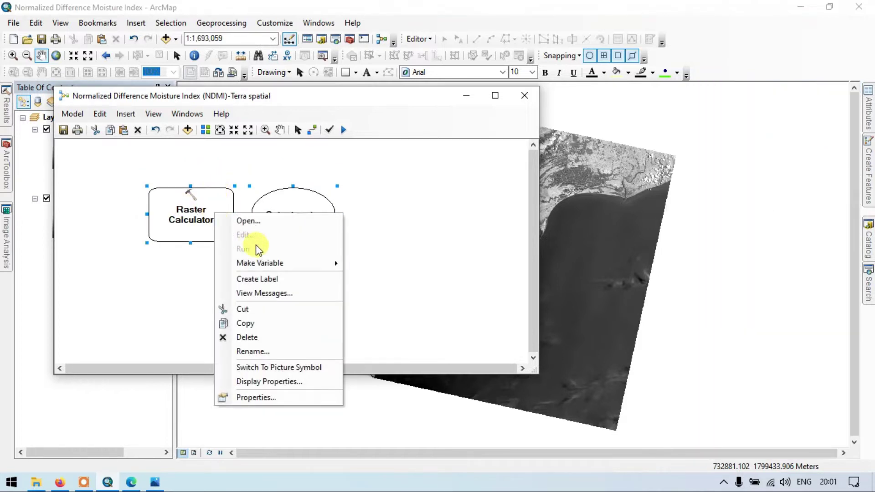
mouse_move(309, 264)
mouse_move(392, 270)
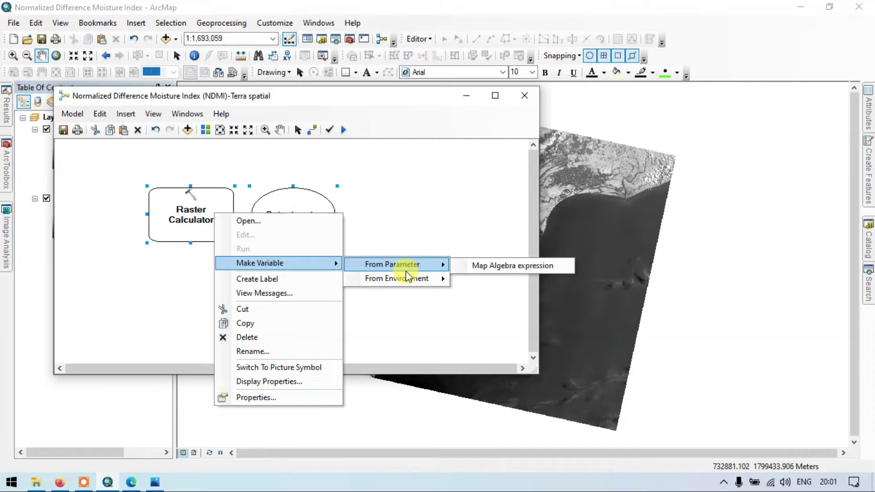
click(379, 211)
Step: Reposition the Raster Calculator and Output raster elements in the model diagram and open the Raster Calculator's settings
drag(205, 199, 204, 221)
drag(286, 211, 314, 233)
drag(215, 218, 228, 215)
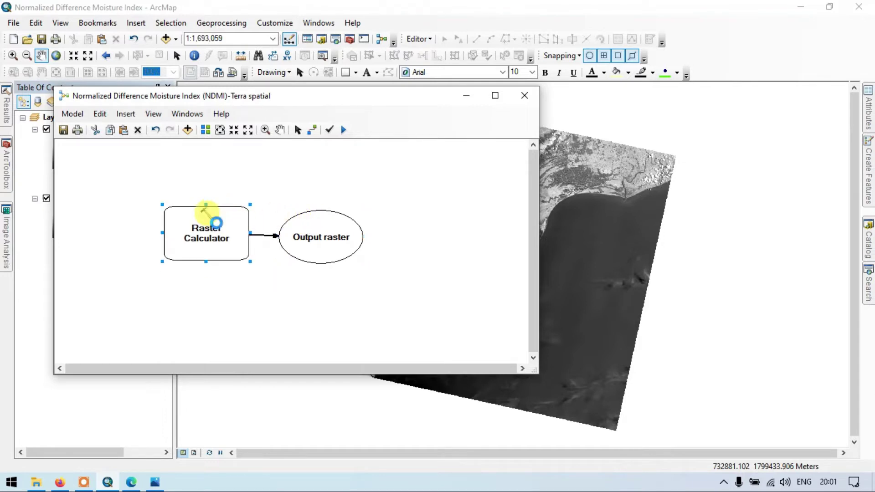
double_click(216, 223)
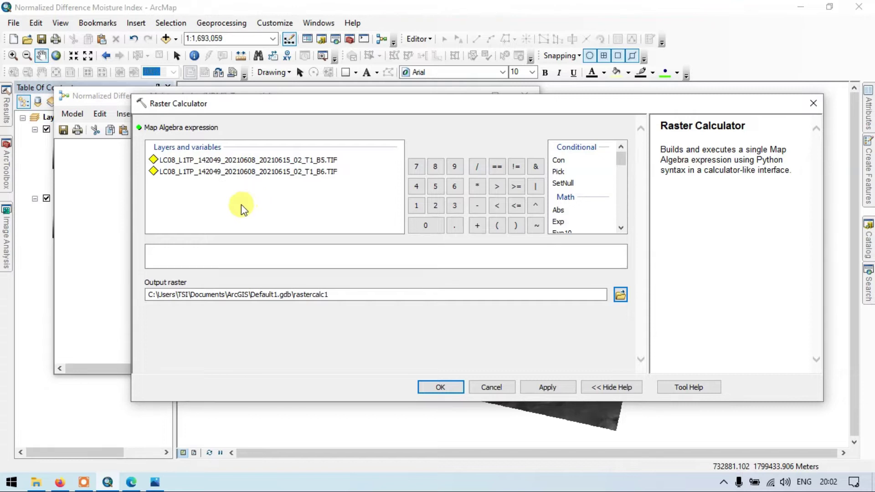
Step: Switch to Firefox, check the Landsat 8-9 NDMI formula on the USGS Normalized Difference Moisture Index page, and return to ArcMap
click(60, 483)
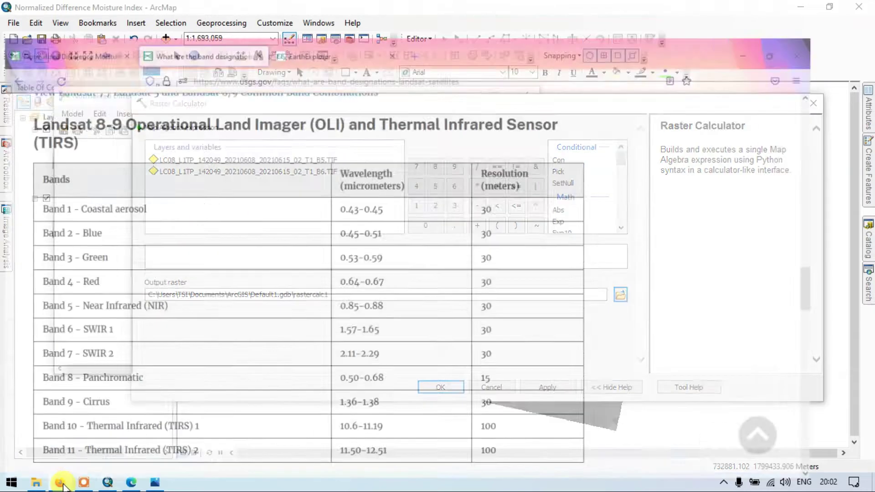
click(72, 16)
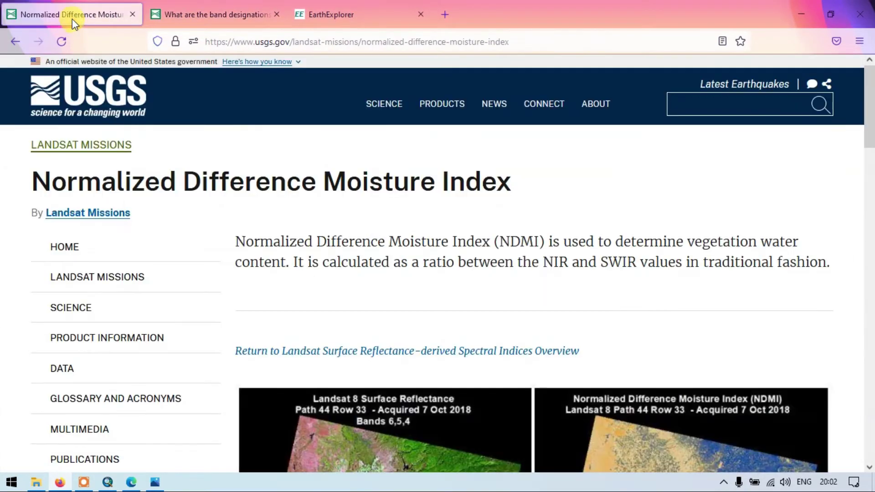
scroll(255, 292, down, 12)
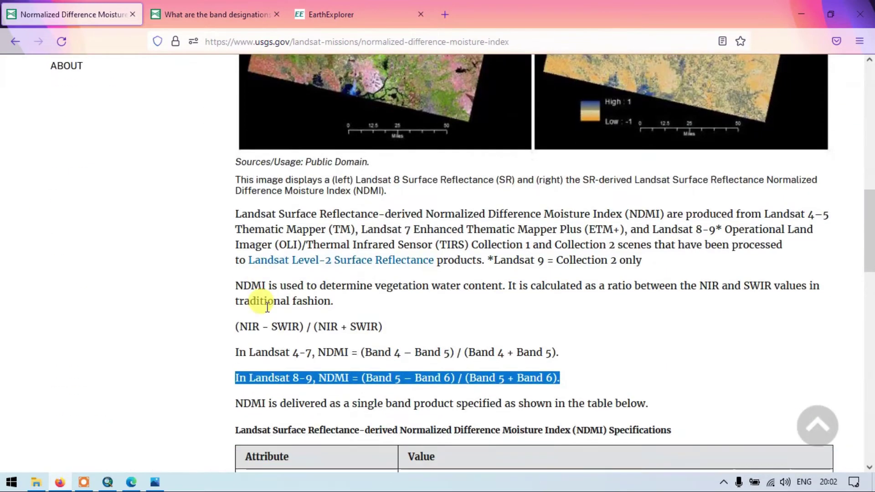
scroll(267, 306, down, 2)
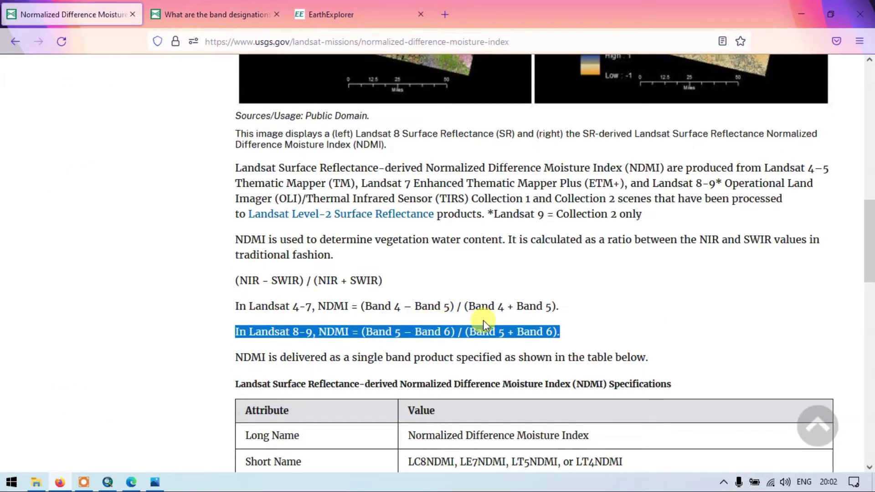
click(393, 343)
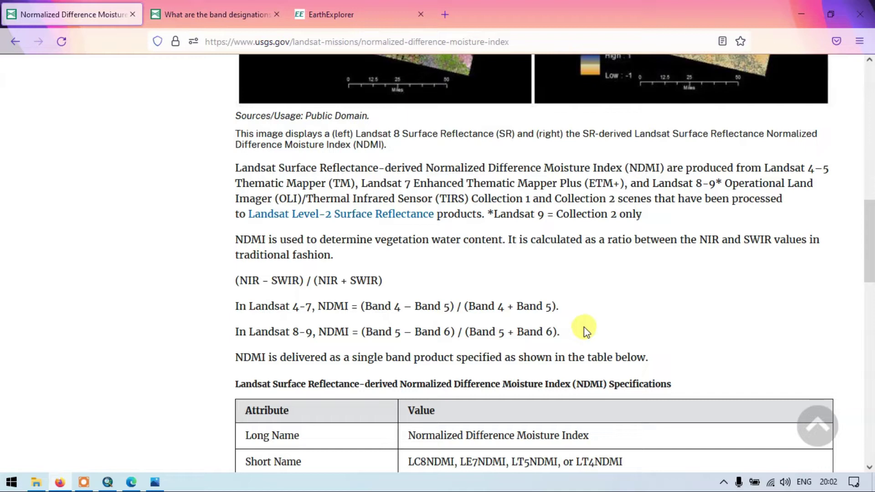
click(797, 3)
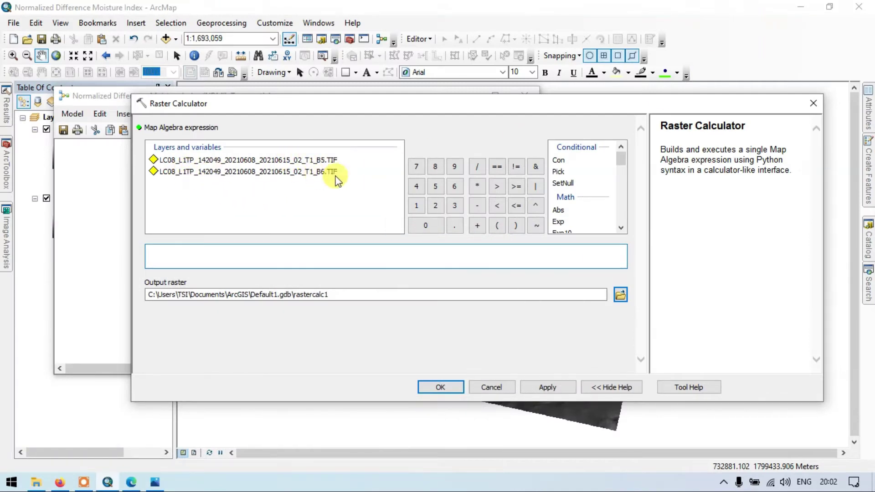
Step: Enter the expression's numerator as Float("LC08_L1TP_142049_20210608_20210615_02_T1_B5.TIF" - "LC08_L1TP_142049_20210608_20210615_02_T1_B6.TIF")
scroll(581, 196, down, 2)
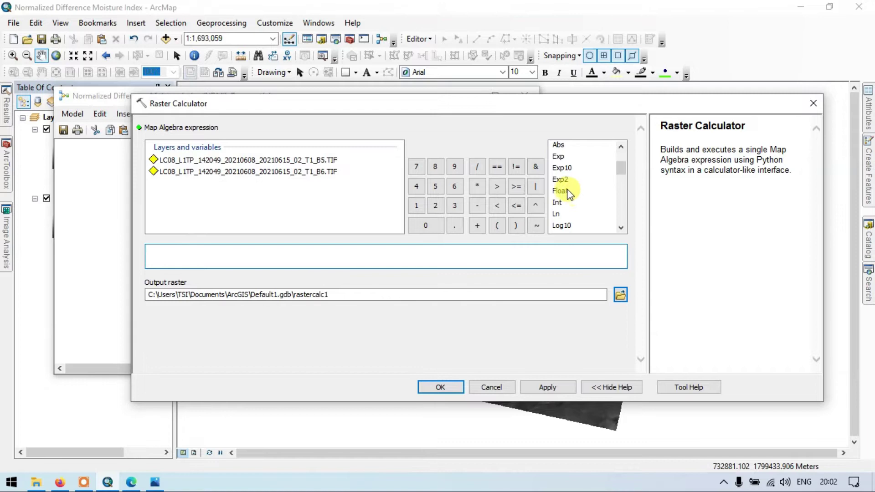
double_click(564, 190)
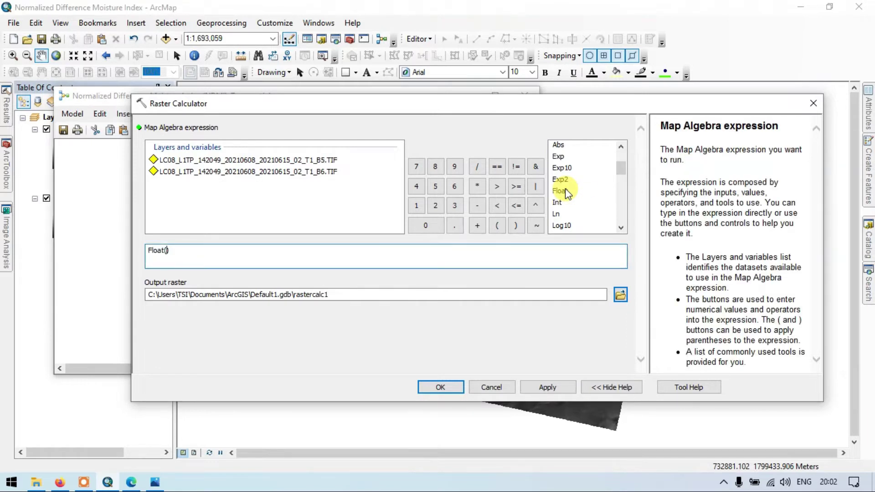
double_click(274, 159)
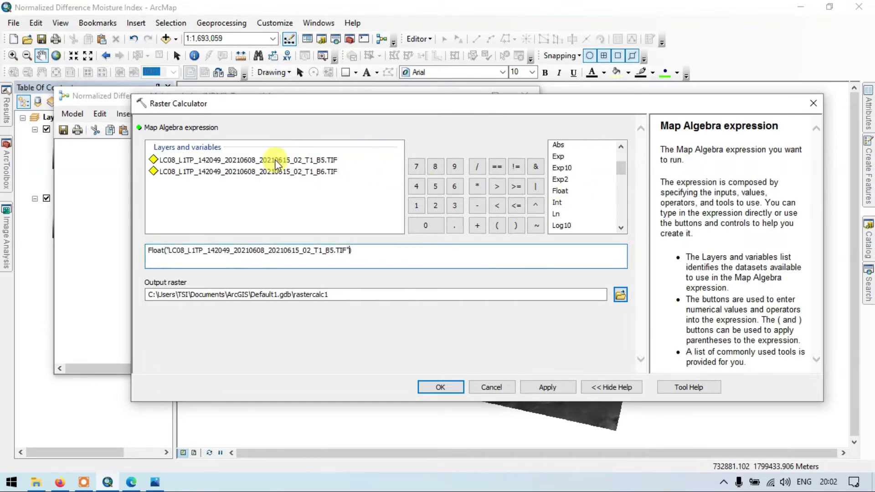
click(477, 205)
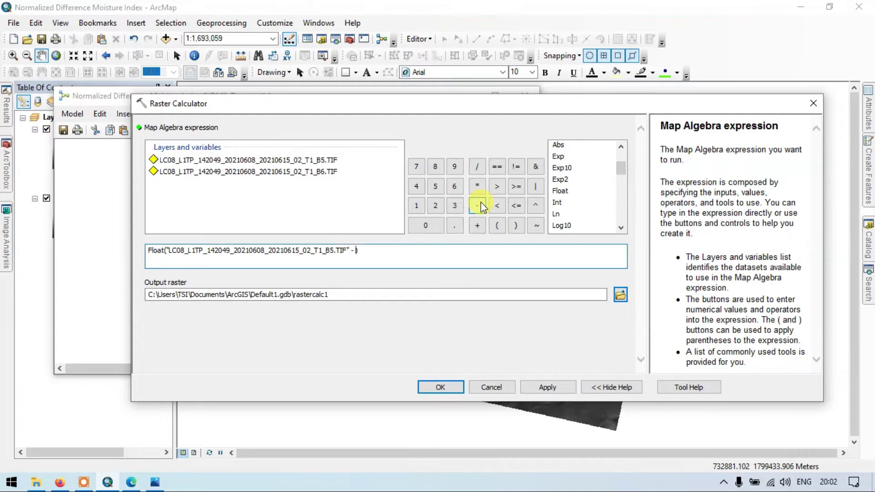
double_click(311, 172)
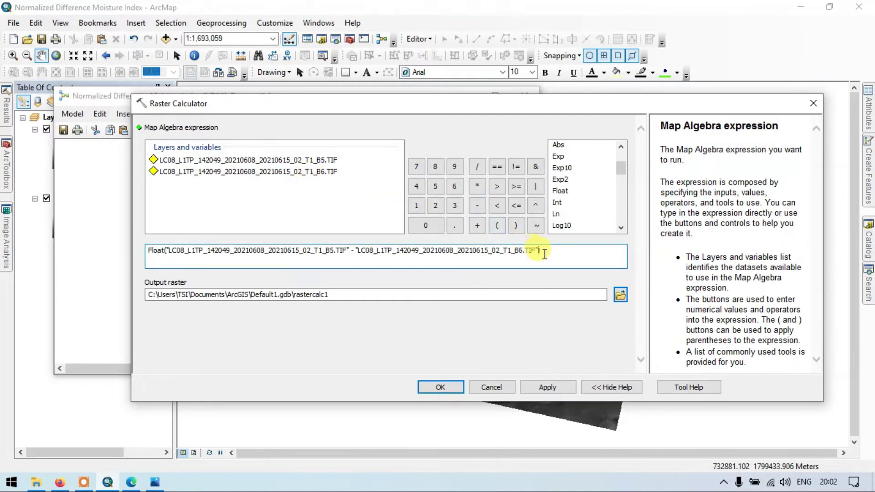
Step: Append the denominator / Float("LC08_L1TP_142049_20210608_20210615_02_T1_B5.TIF" + "LC08_L1TP_142049_20210608_20210615_02_T1_B6.TIF") to the map algebra expression
click(478, 164)
double_click(561, 190)
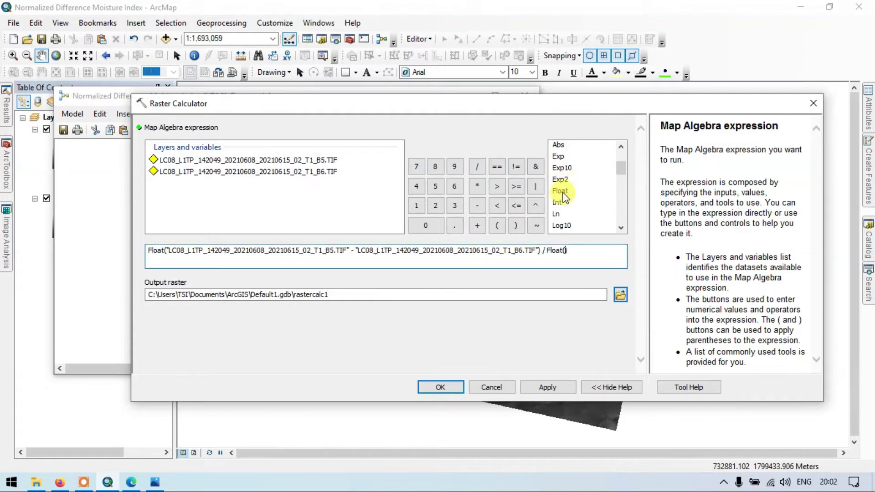
double_click(273, 160)
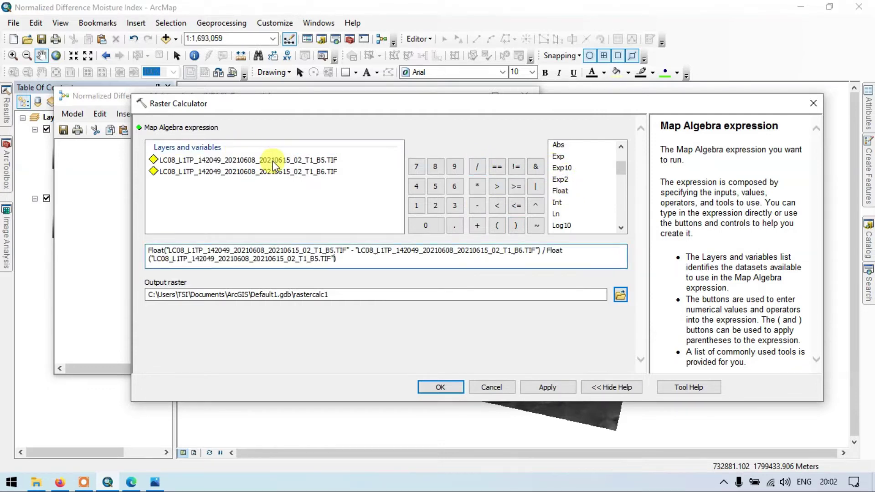
click(477, 225)
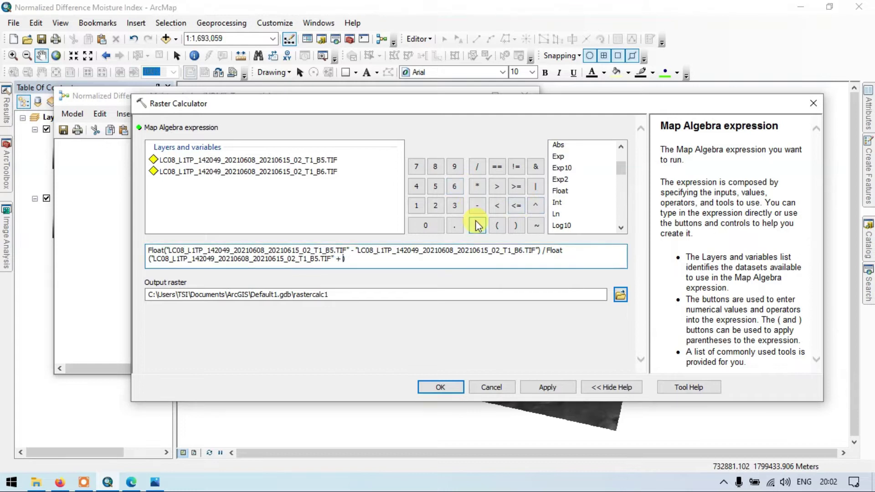
double_click(315, 172)
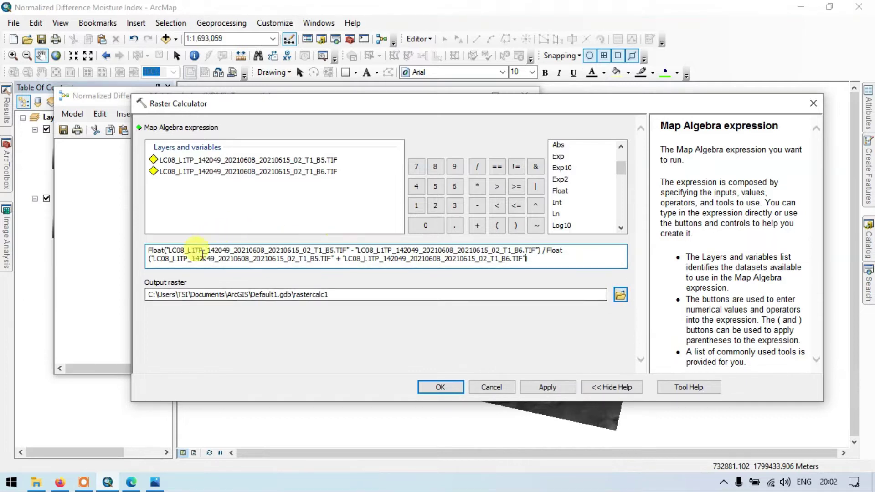
Step: Switch to Firefox to compare the expression with the USGS Landsat 8-9 NDMI formula, return to ArcMap and accept the Raster Calculator settings
click(64, 485)
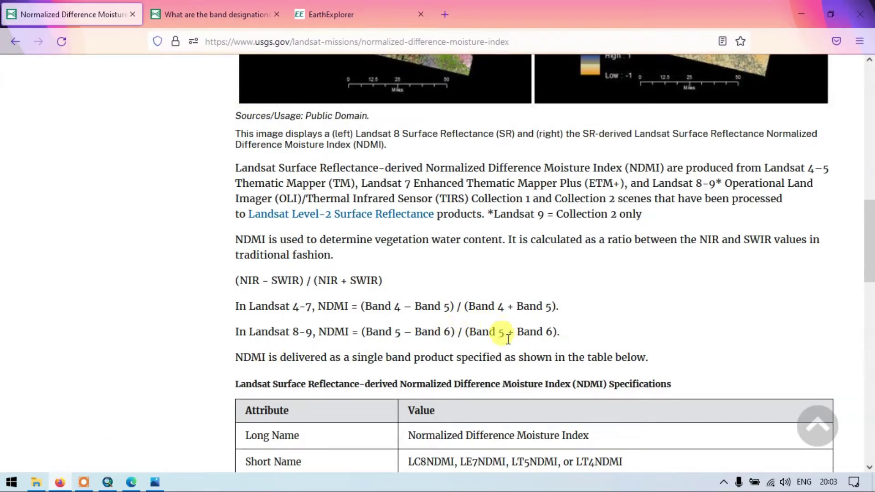
click(800, 14)
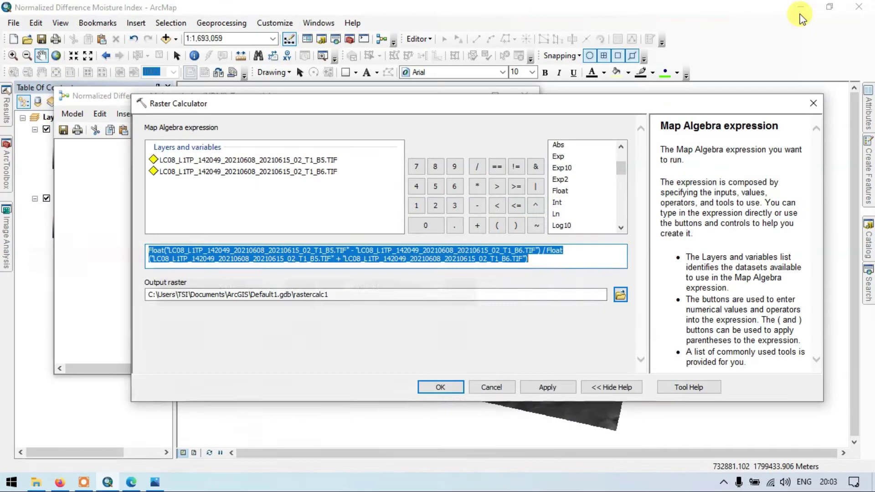
click(570, 256)
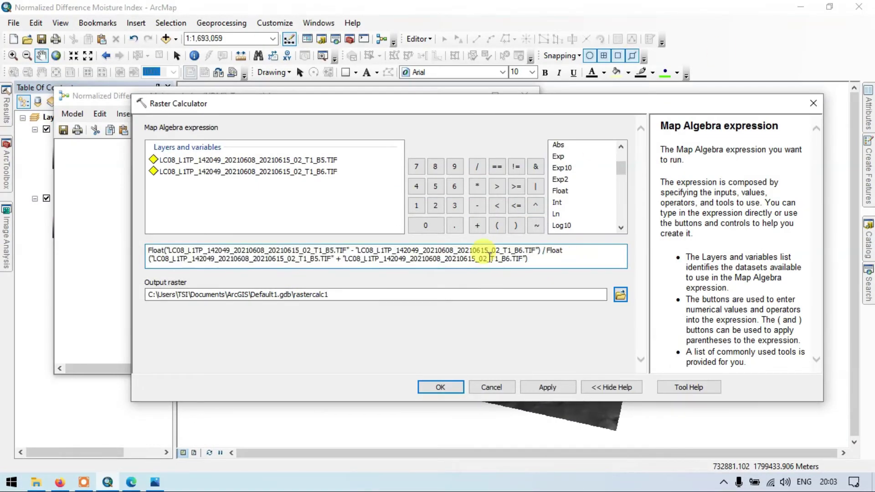
click(440, 385)
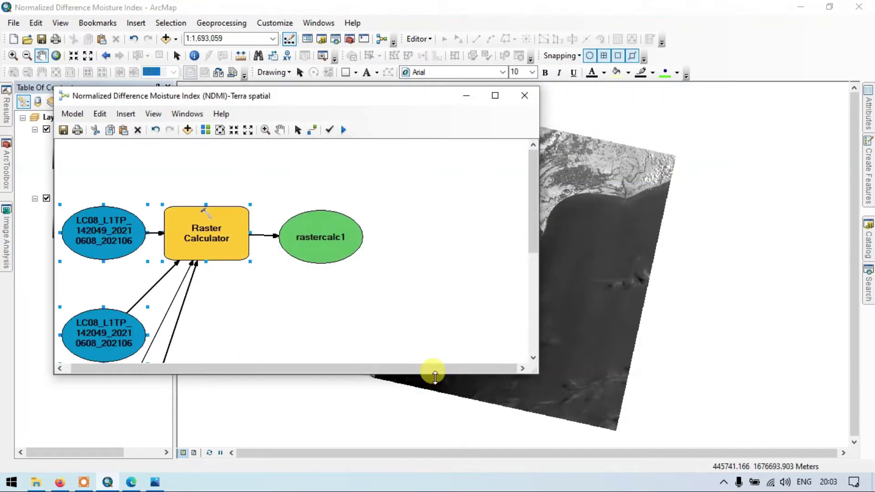
Step: Enlarge the model window and apply the automatic layout to the diagram so all input elements line up before Raster Calculator
drag(379, 97, 466, 141)
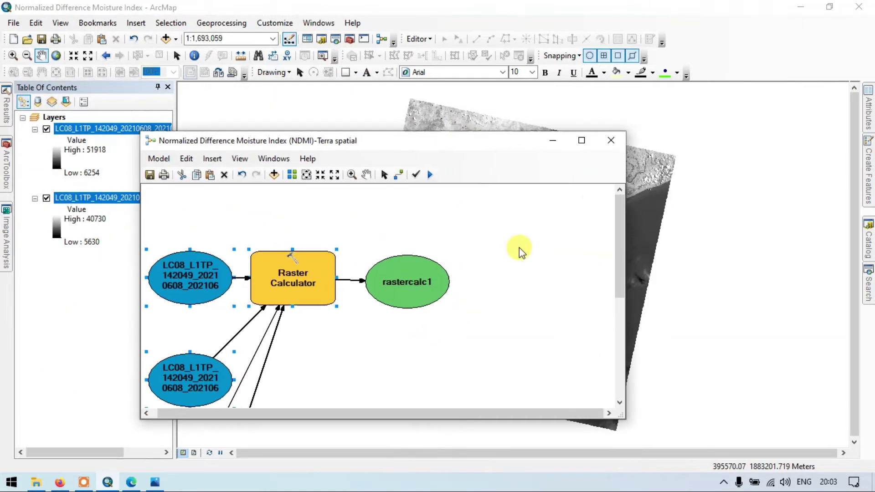
drag(624, 264, 761, 273)
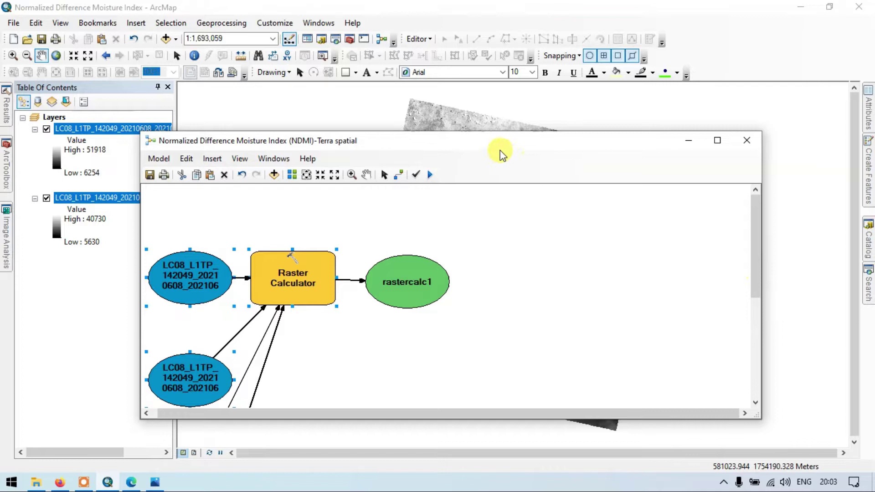
drag(499, 144, 501, 124)
drag(465, 398, 471, 433)
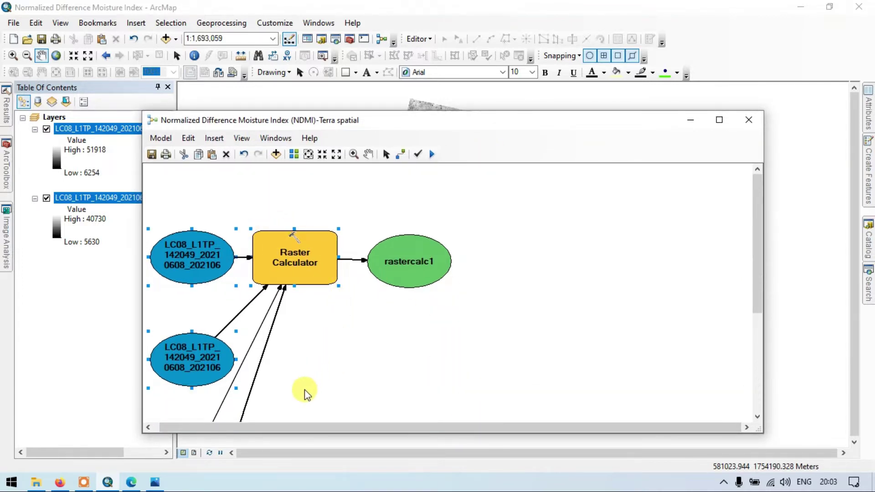
click(297, 155)
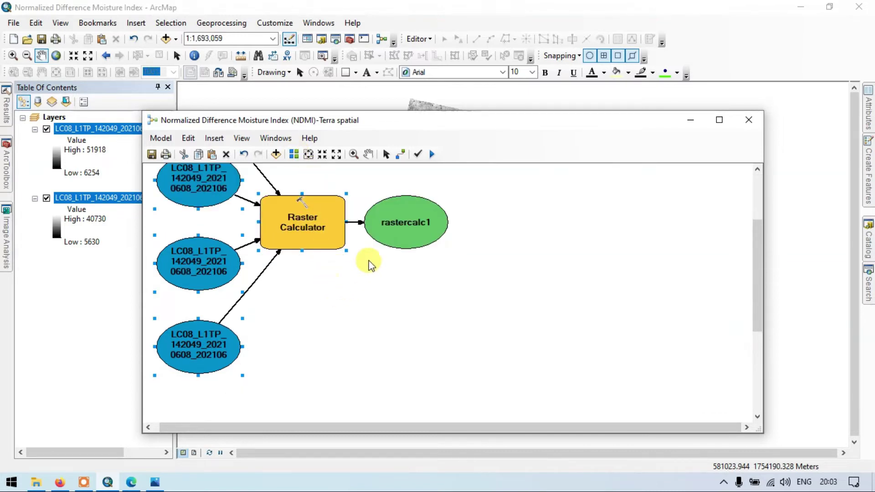
drag(760, 293, 759, 247)
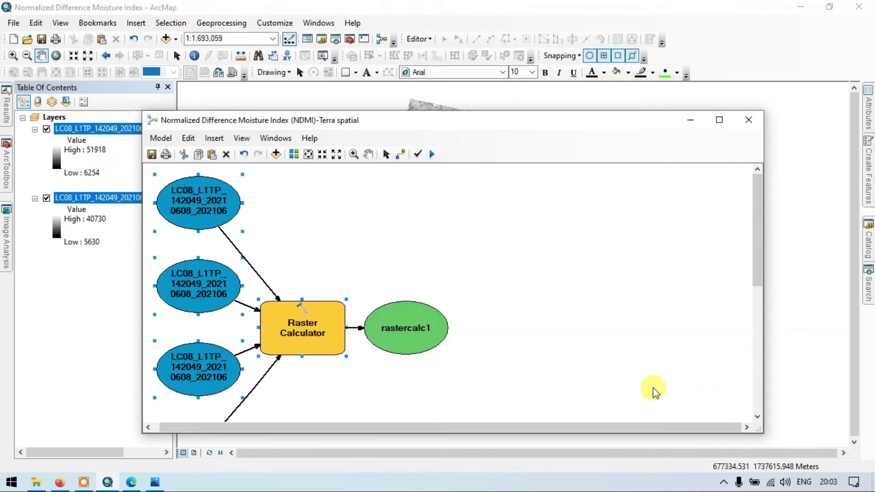
click(553, 264)
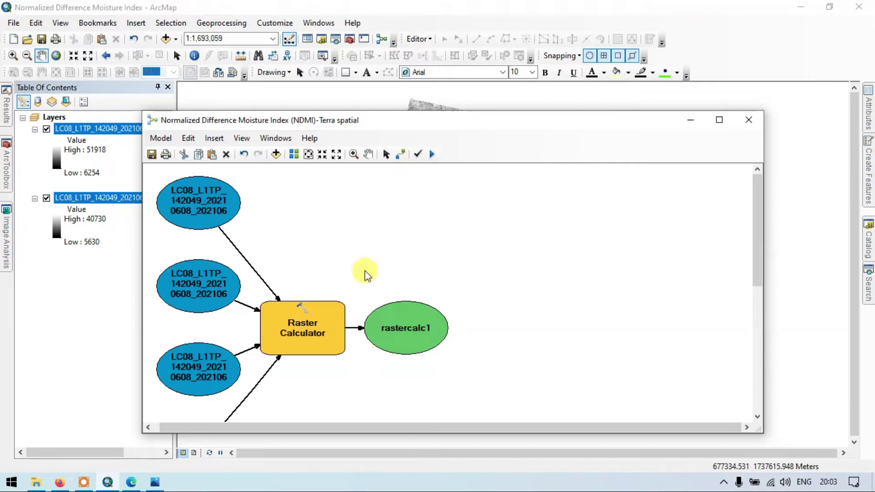
Step: Run the whole NDMI model and close its progress dialog once the run has completed
right_click(313, 318)
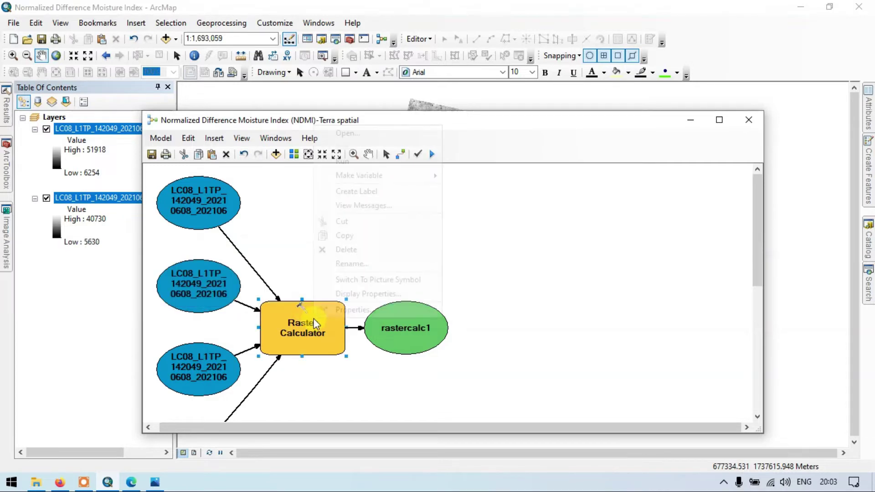
click(524, 232)
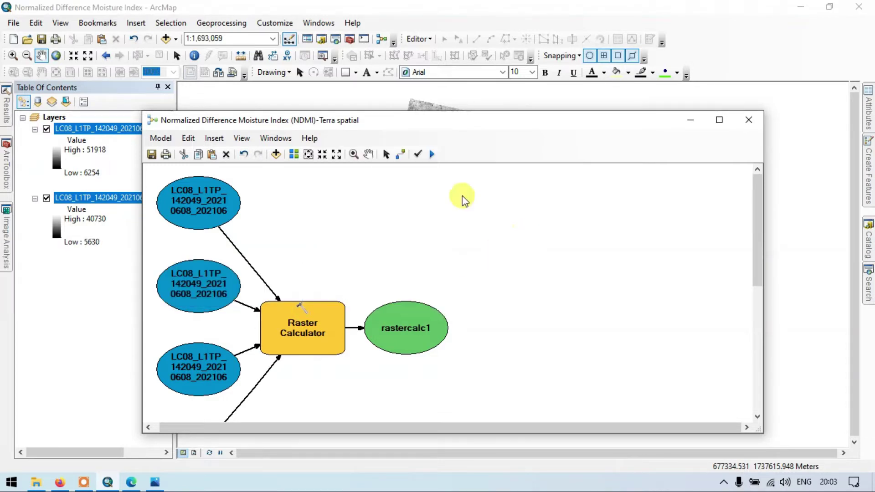
click(432, 154)
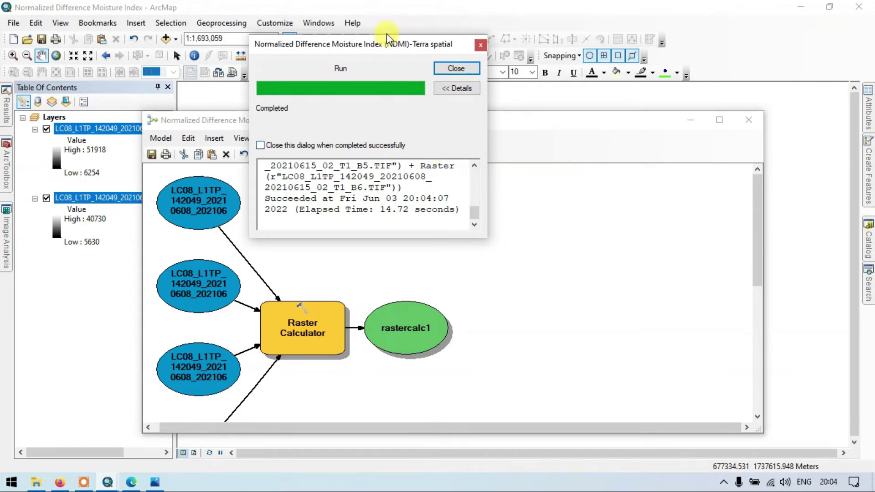
click(463, 68)
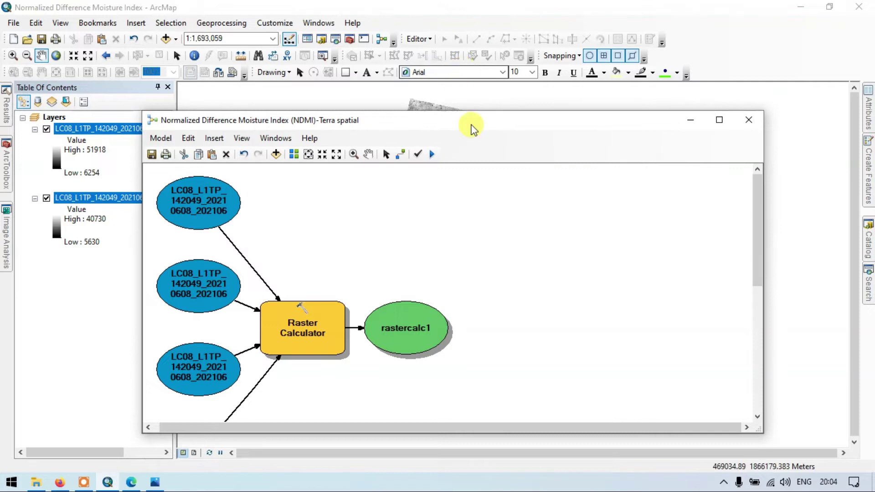
Step: Rename the model's rastercalc1 output element as NDMI
right_click(414, 329)
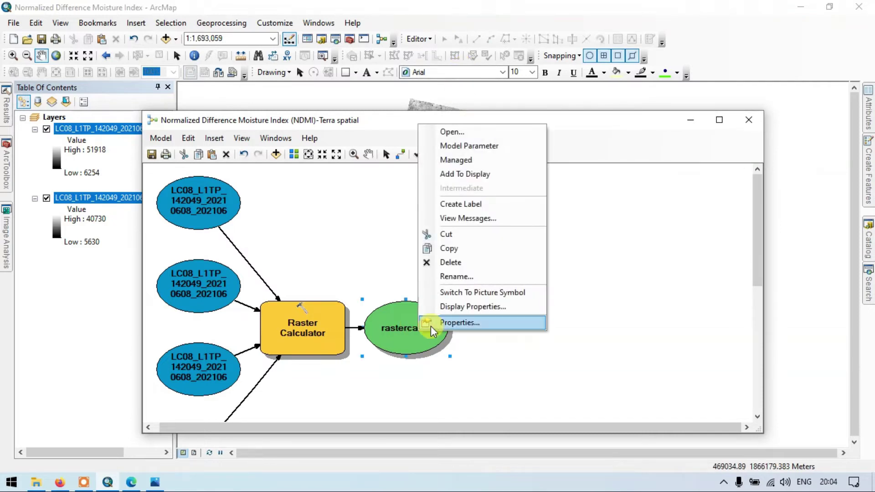
click(464, 276)
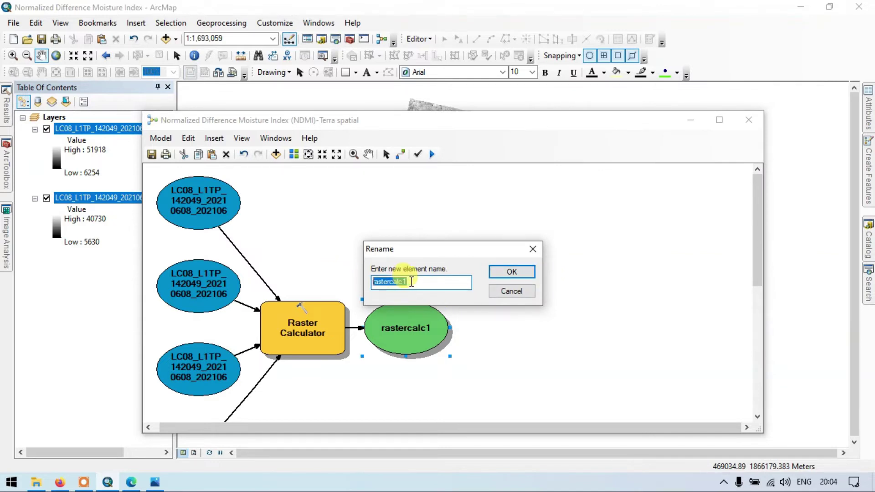
text(NDMI)
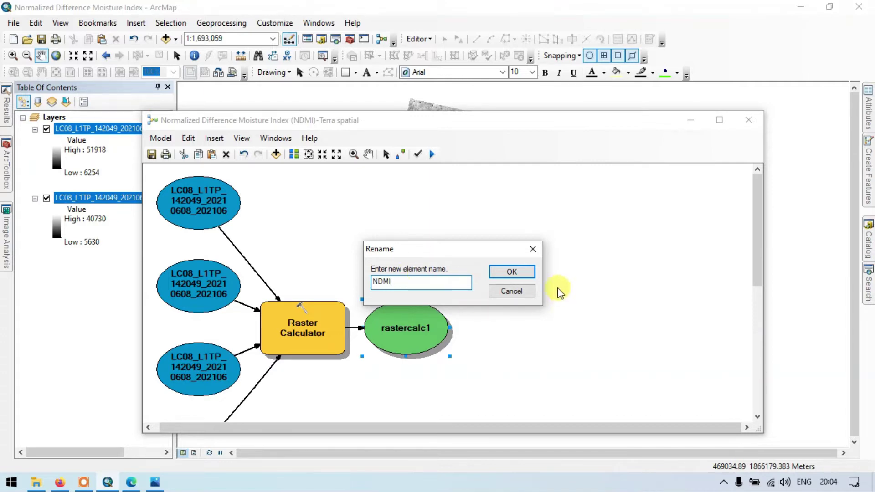
click(522, 273)
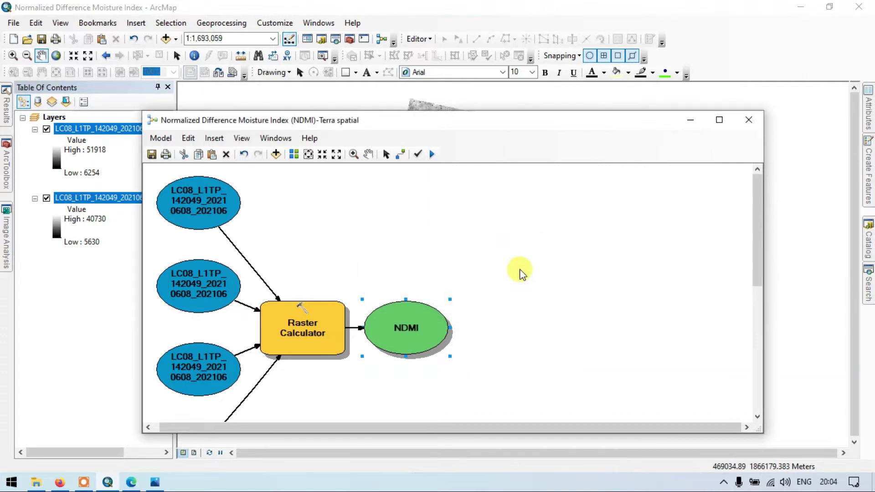
right_click(311, 323)
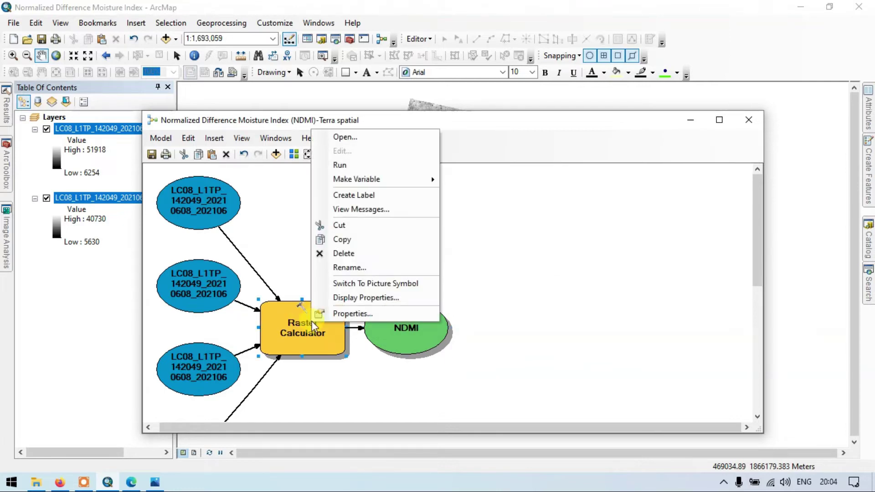
mouse_move(360, 184)
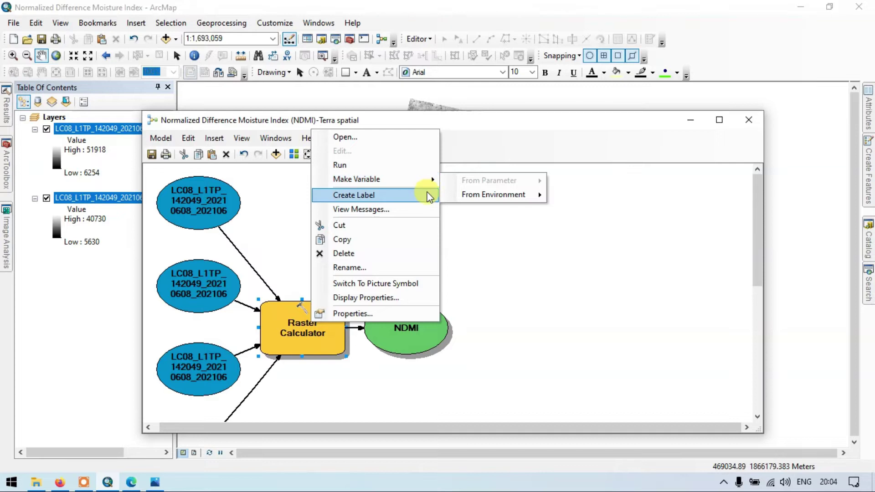
click(484, 305)
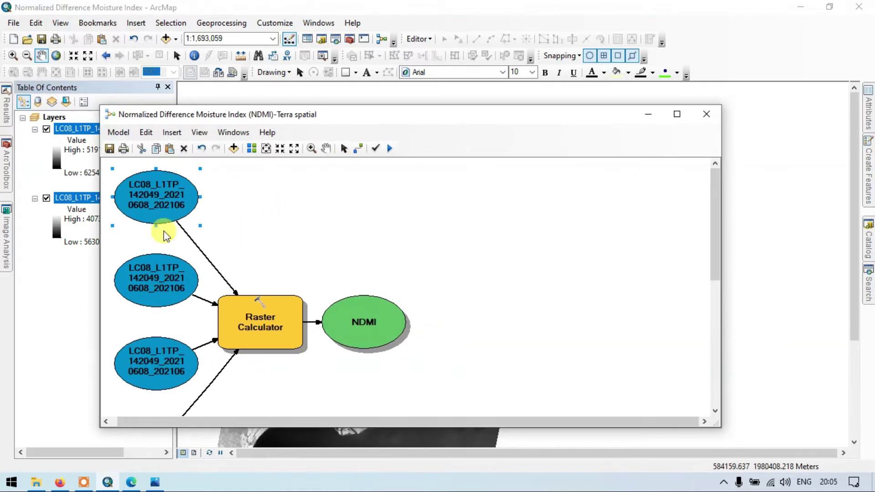
click(174, 176)
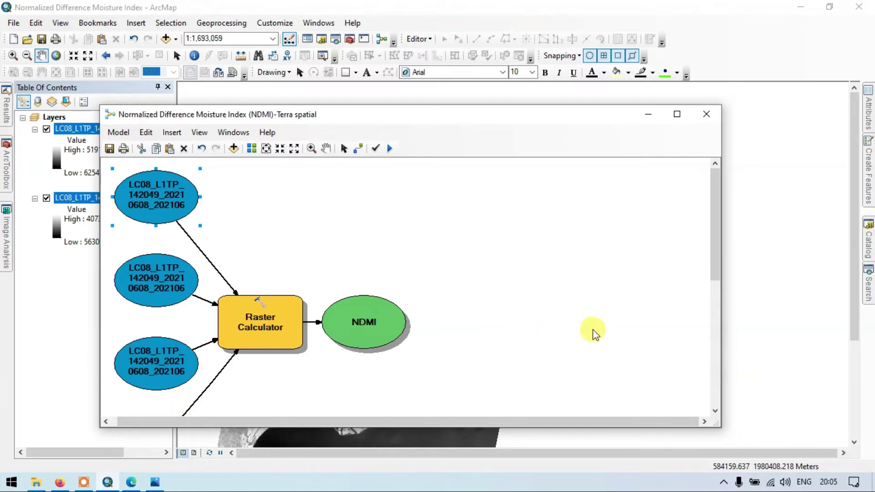
scroll(594, 333, down, 3)
scroll(593, 334, down, 1)
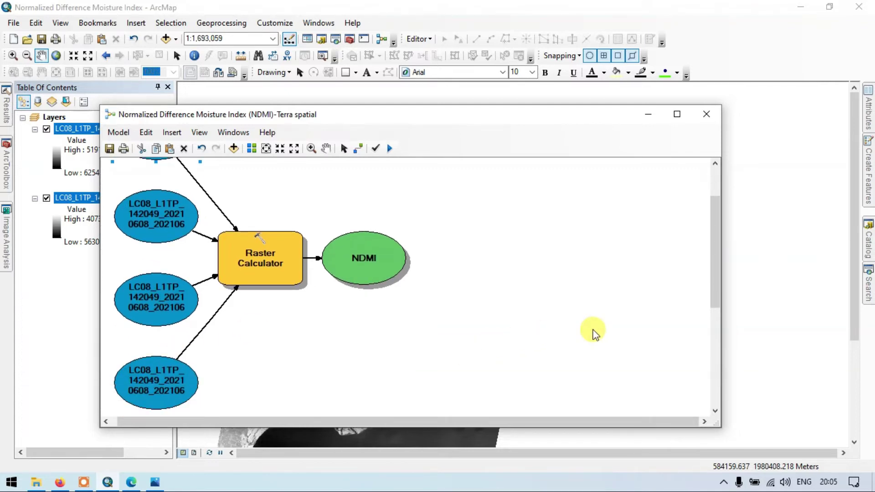
scroll(594, 334, up, 1)
scroll(592, 333, up, 2)
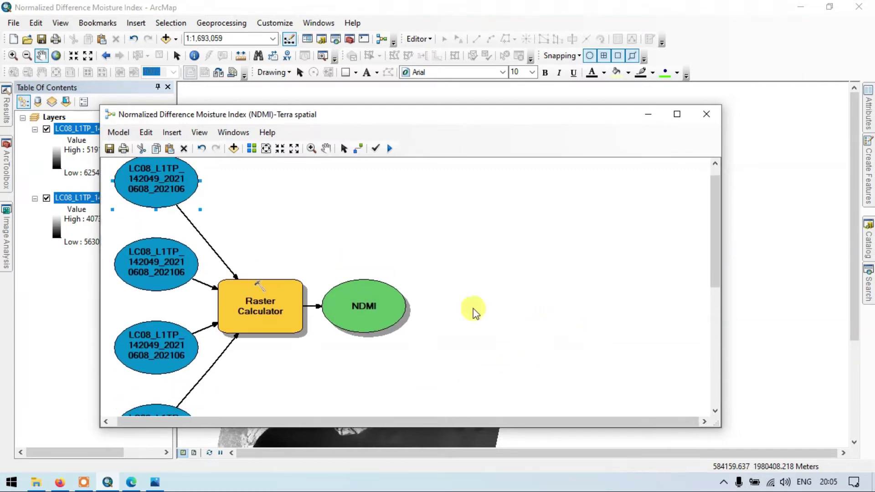
scroll(218, 234, up, 2)
Step: Reposition and heighten the model window, and widen the topmost input element until its full B6.TIF (2) name fits
drag(184, 119, 460, 71)
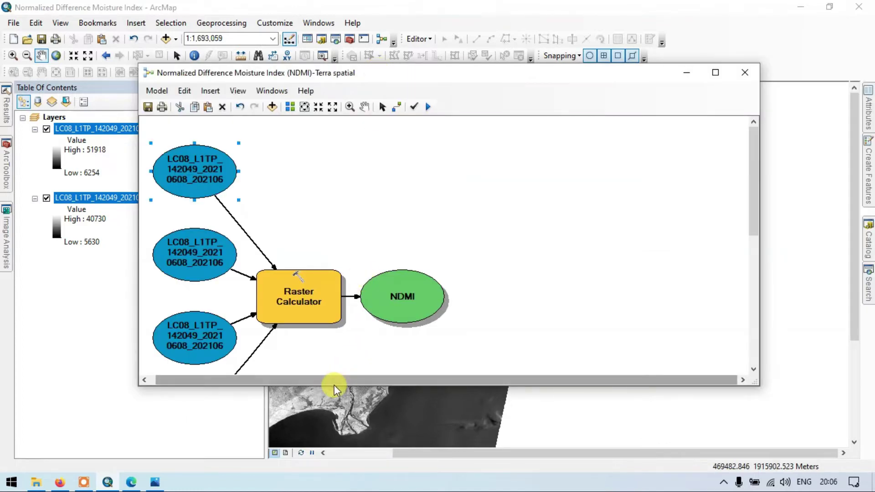
drag(337, 385, 344, 467)
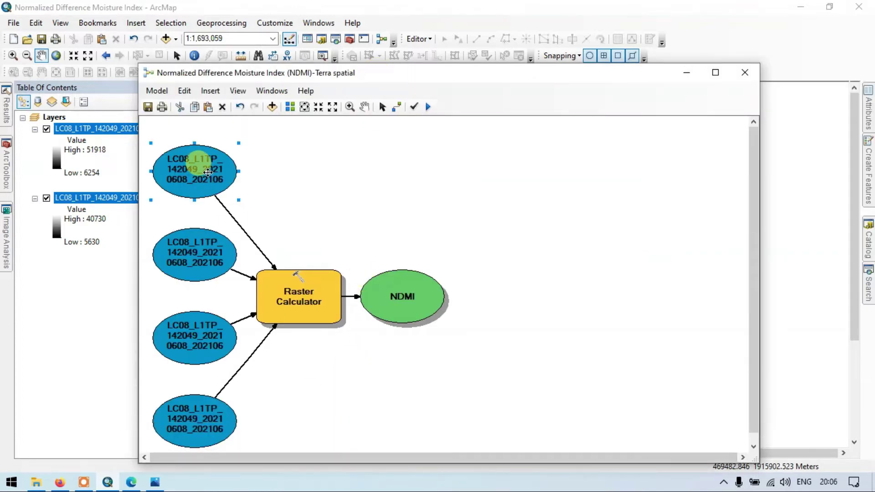
drag(234, 170, 351, 171)
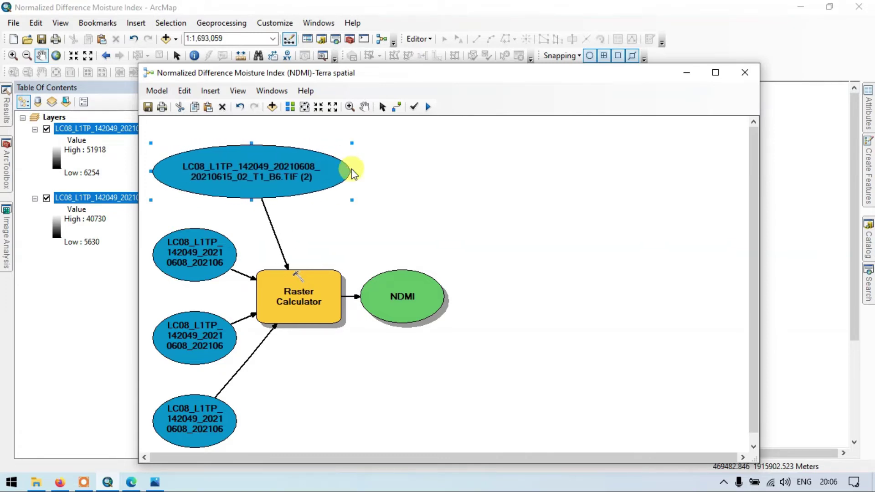
Step: Move the Raster Calculator and NDMI elements together away from the inputs, and widen the second input element to fit its B5.TIF (2) name
click(208, 256)
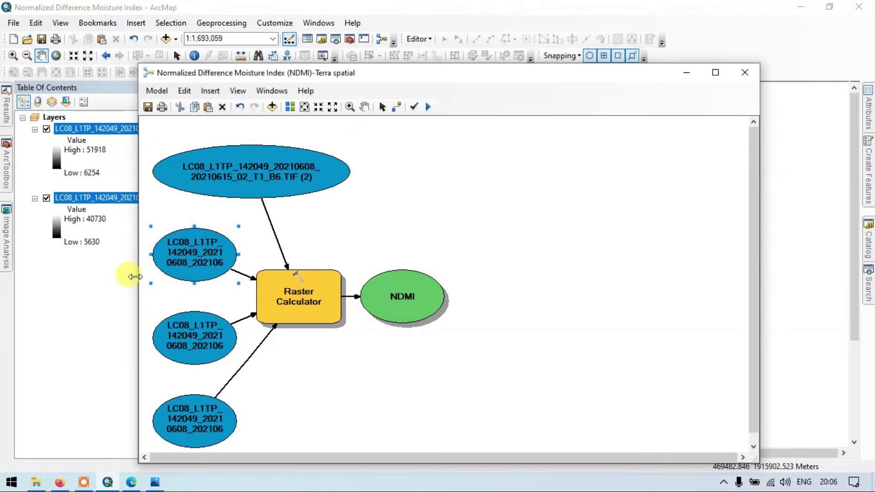
drag(135, 277, 52, 276)
click(196, 287)
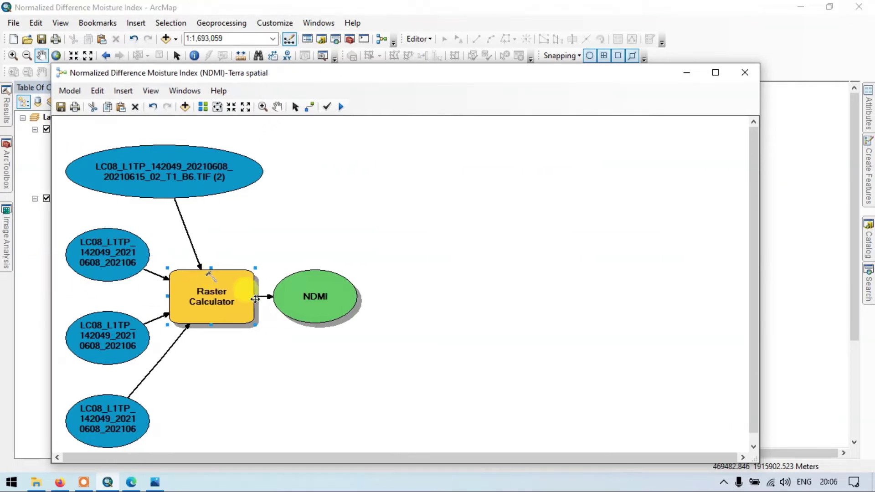
shift+click(294, 296)
drag(220, 290, 440, 277)
click(150, 255)
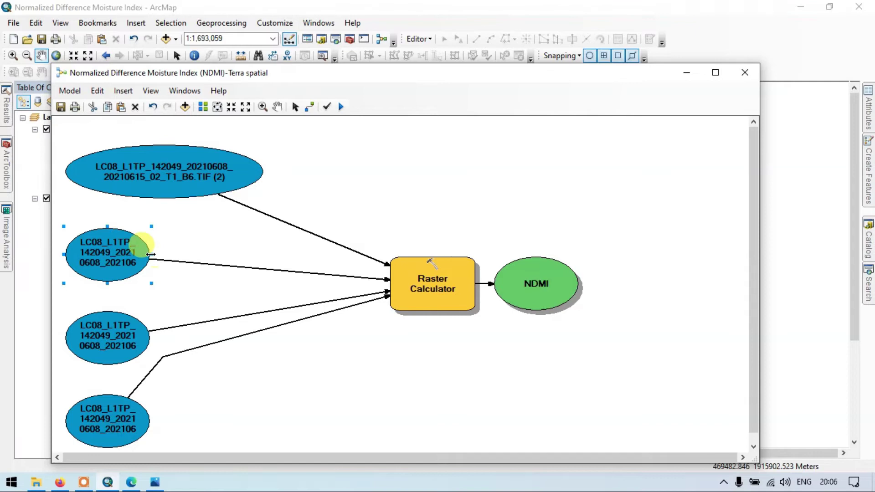
drag(150, 254, 266, 254)
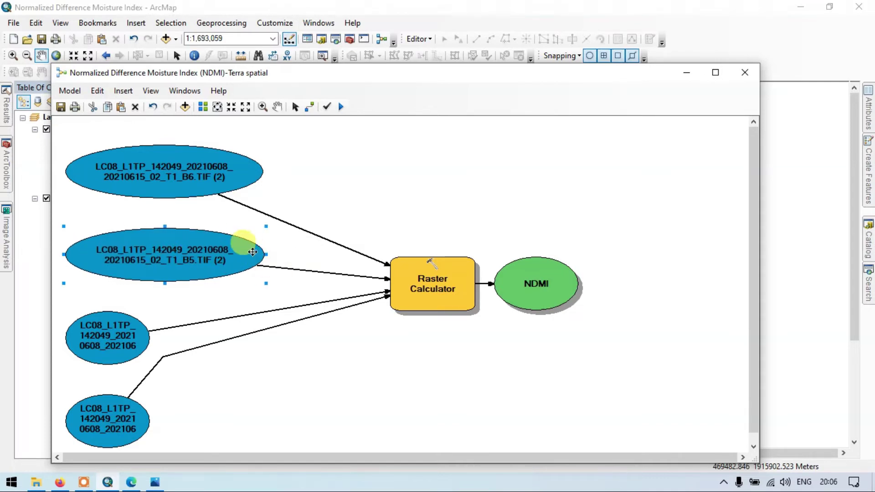
Step: Rename the topmost input element of the model as Input BAND6 _landsat8
right_click(173, 176)
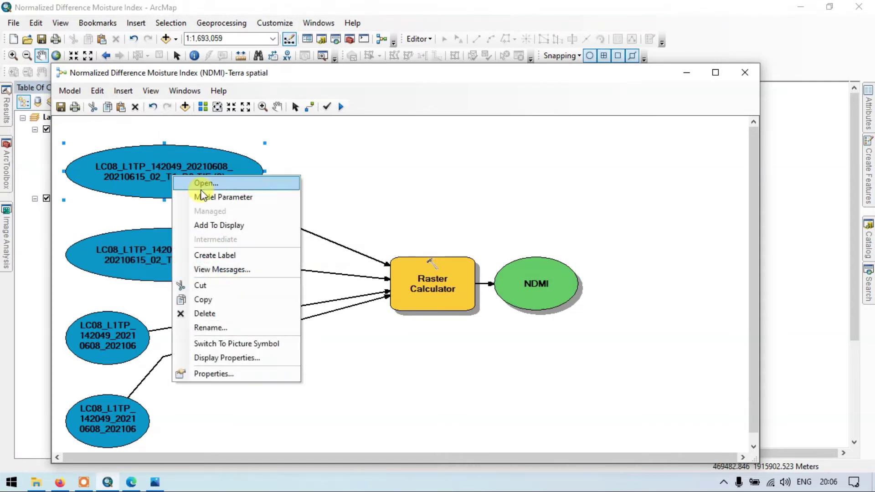
click(210, 327)
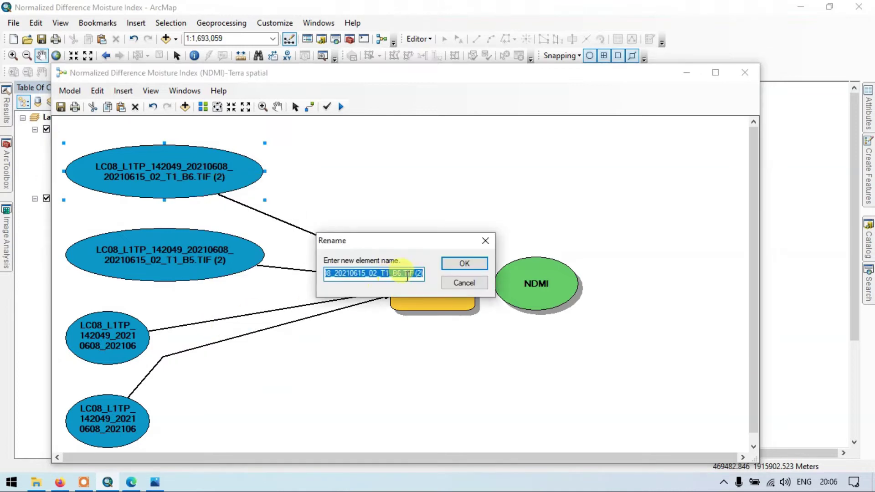
key(BackSpace)
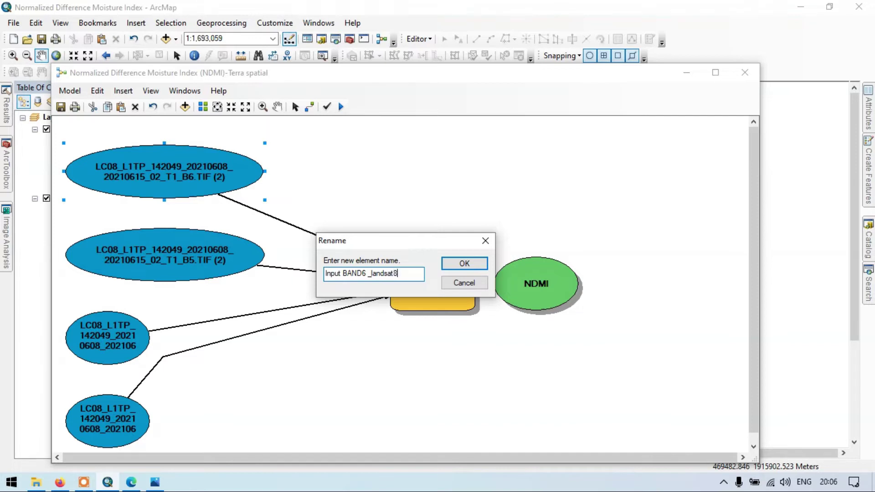
click(453, 265)
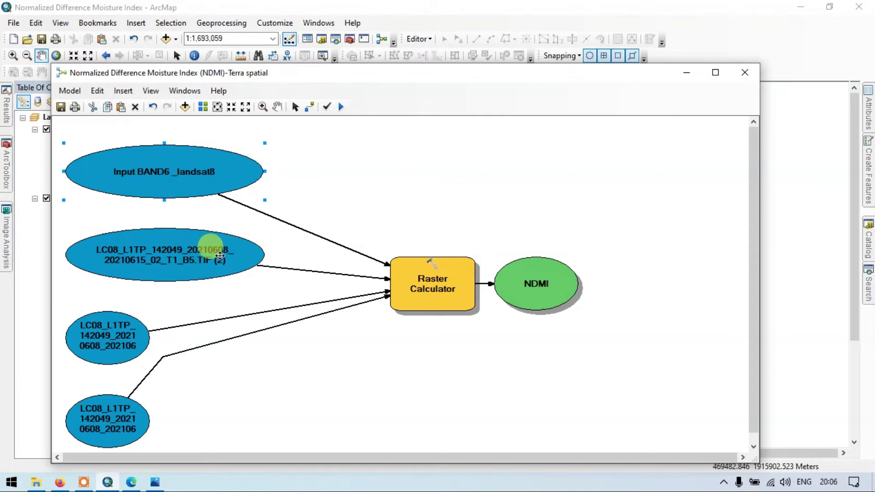
Step: Copy the topmost input element's name and reuse it to rename the second input element as Input BAND5 _landsat8
right_click(184, 172)
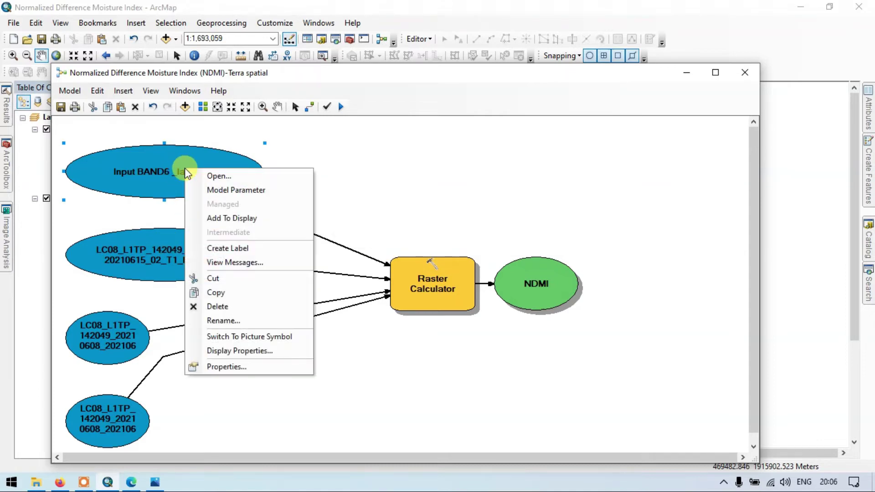
click(222, 320)
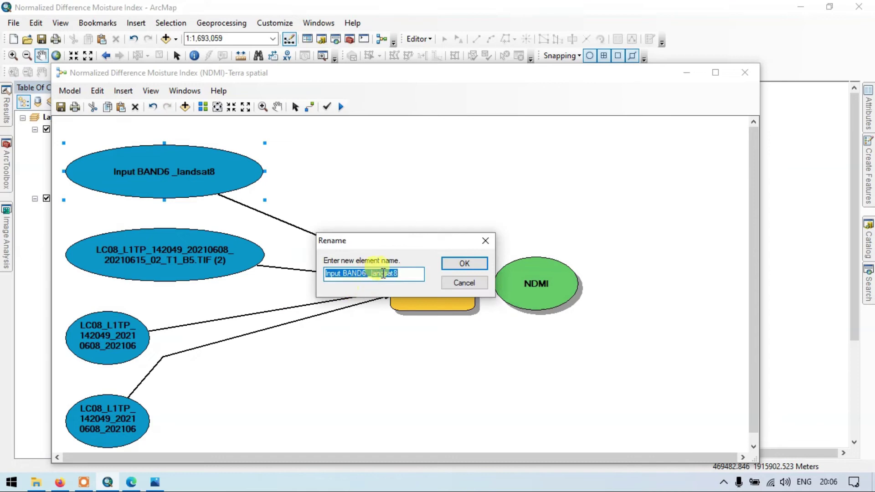
drag(405, 273, 324, 277)
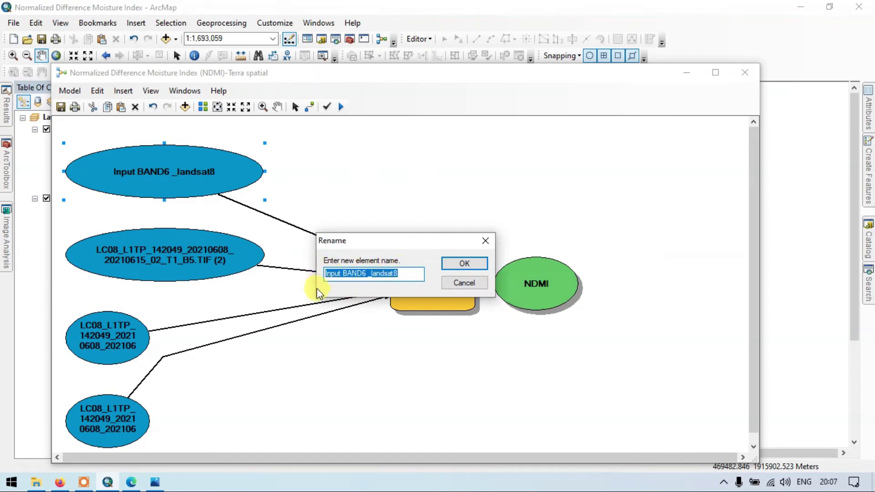
click(457, 265)
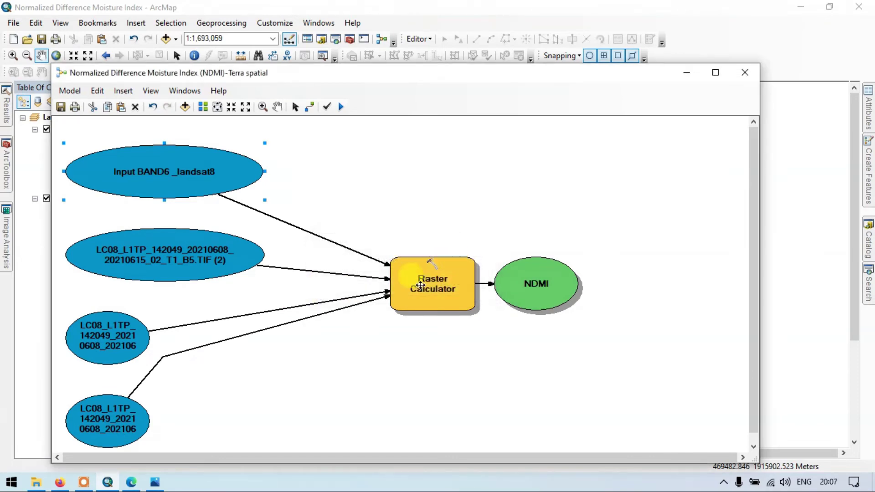
right_click(203, 256)
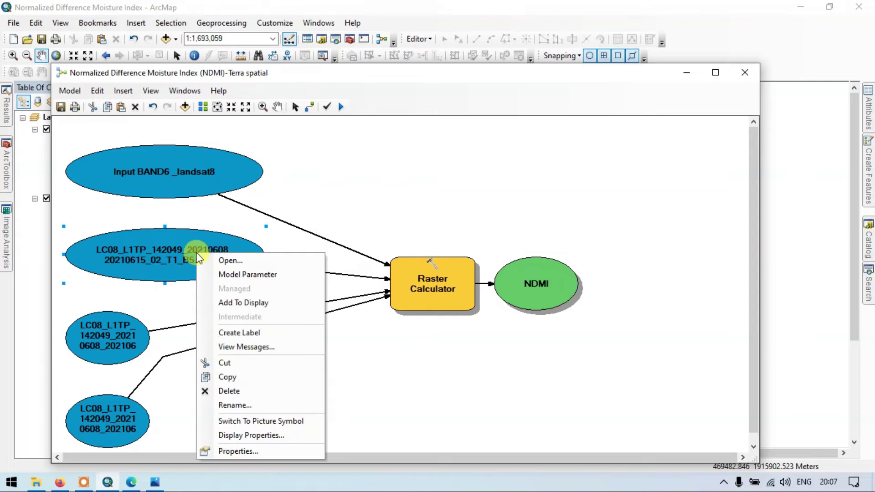
click(228, 404)
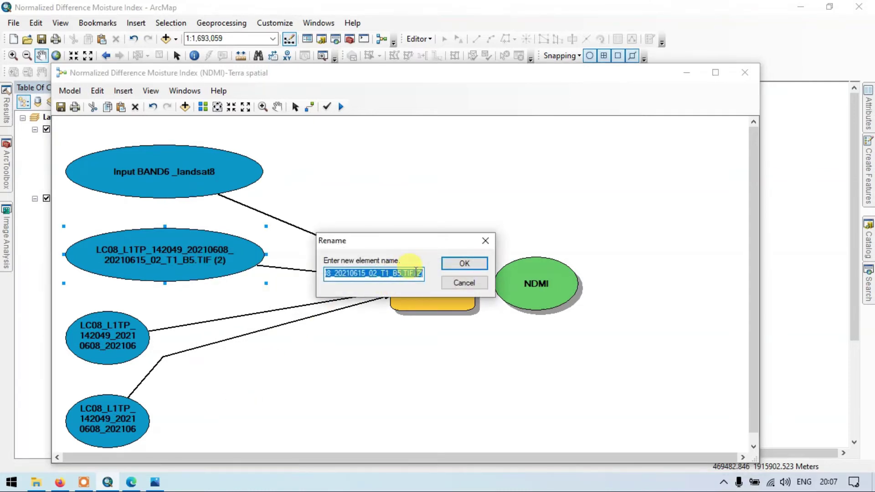
key(BackSpace)
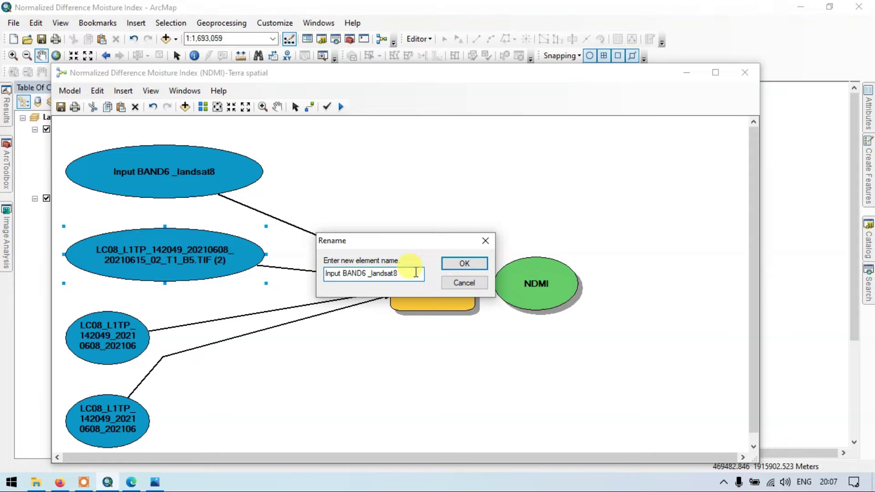
click(369, 274)
key(BackSpace)
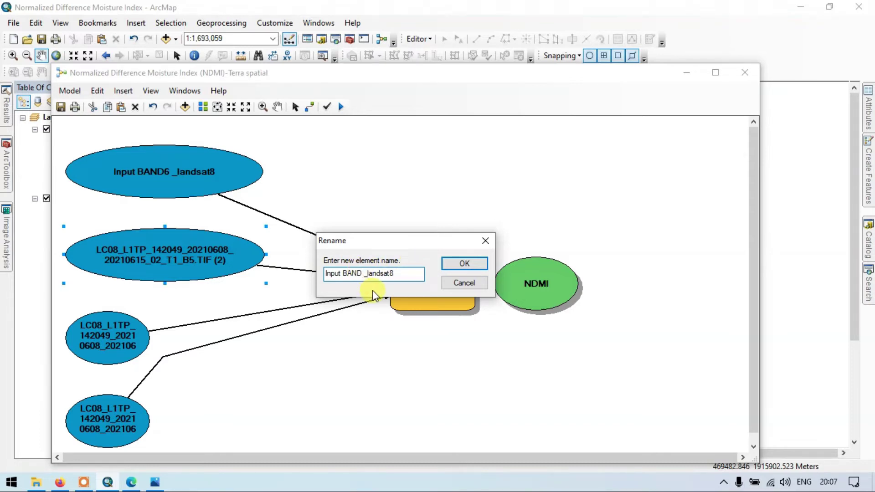
text(5)
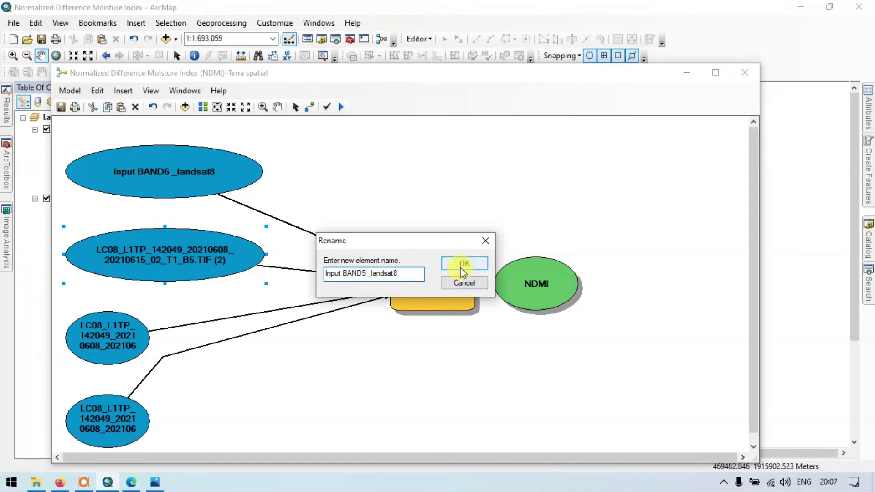
click(462, 266)
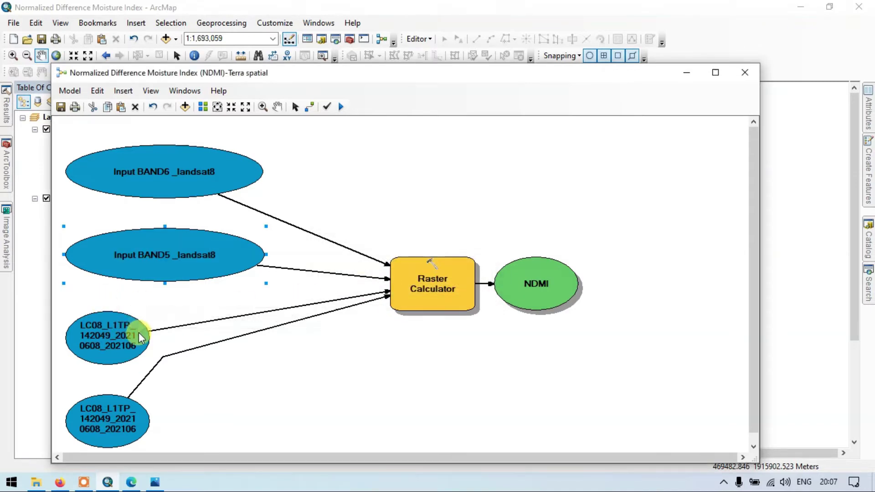
Step: Widen the two lower input elements and rename them as Input BAND6(1) _landsat8 and Input BAND5(1) _landsat8
drag(148, 337, 224, 337)
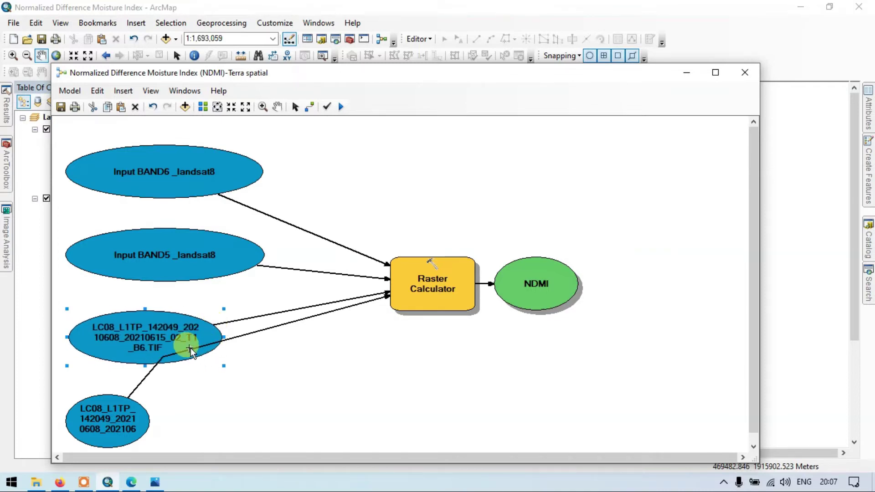
click(154, 427)
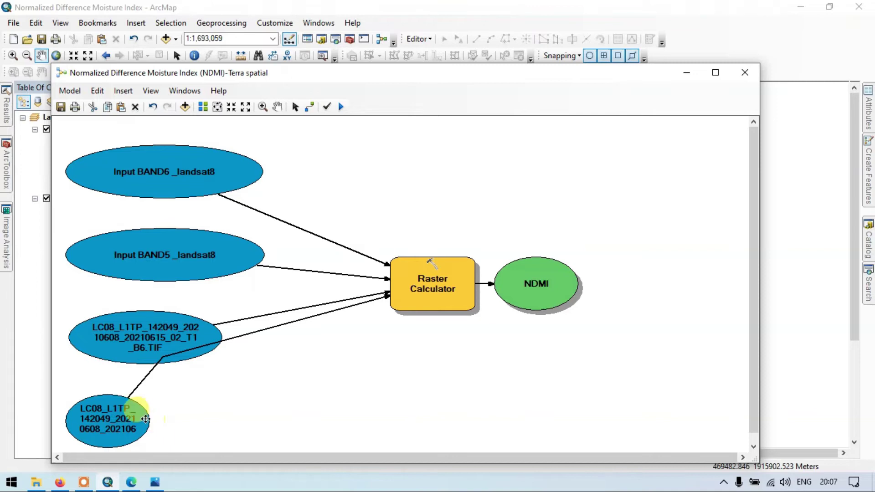
drag(151, 421, 214, 421)
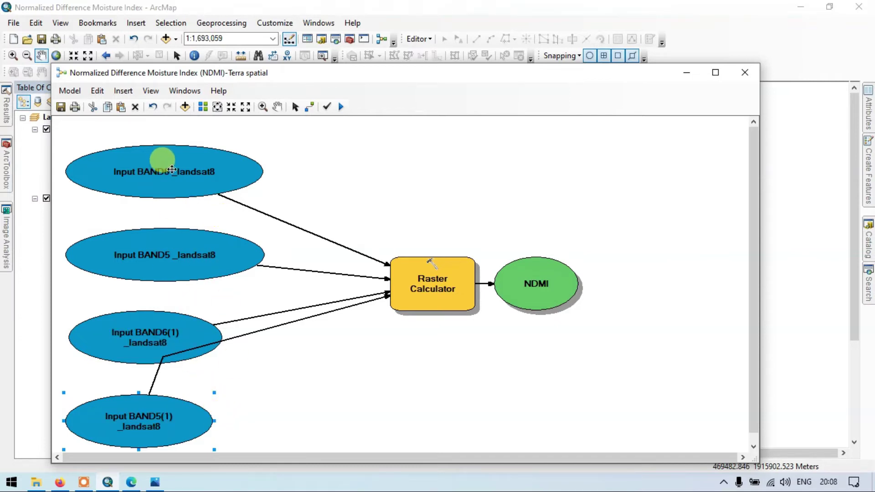
Step: Apply the automatic layout to the whole model diagram to realign its renamed elements and connectors
mouse_move(173, 175)
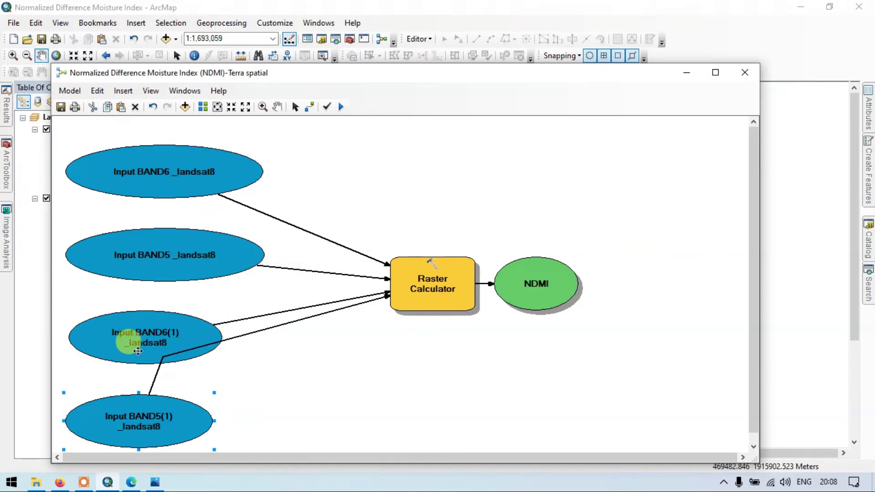
mouse_move(169, 336)
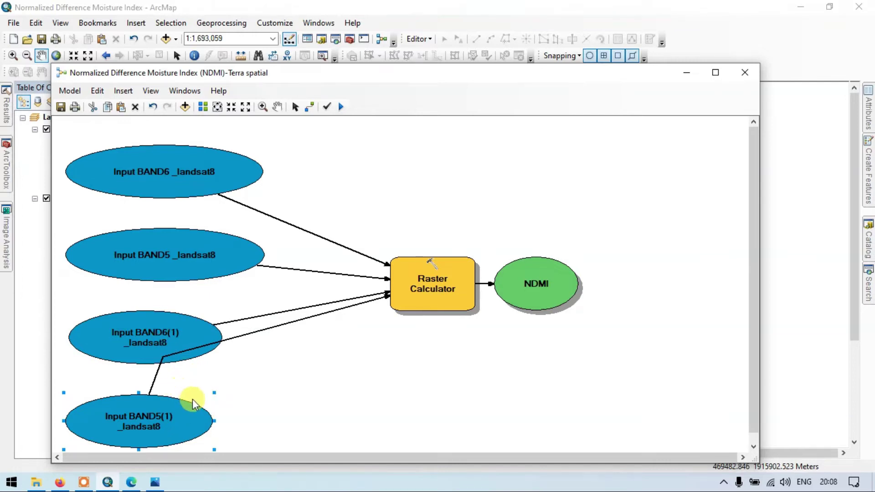
click(203, 110)
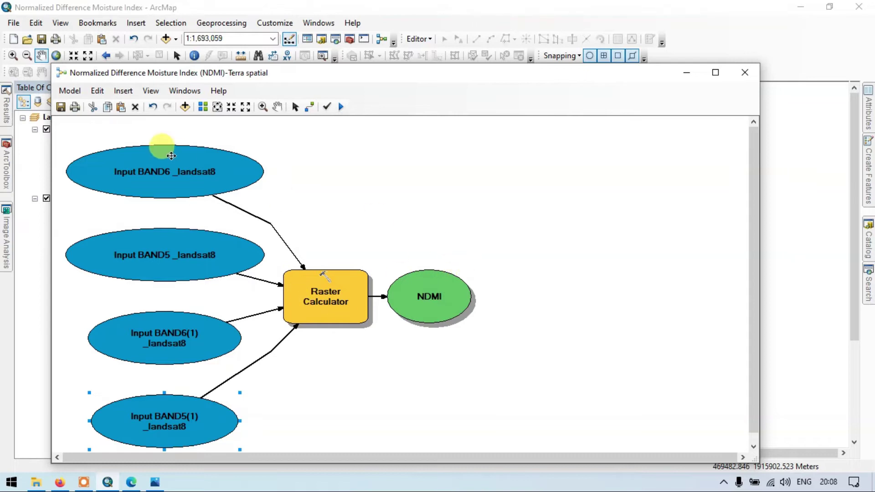
Step: Mark all four input band elements, BAND6, BAND5, BAND6(1) and BAND5(1), as model parameters
right_click(172, 158)
click(223, 178)
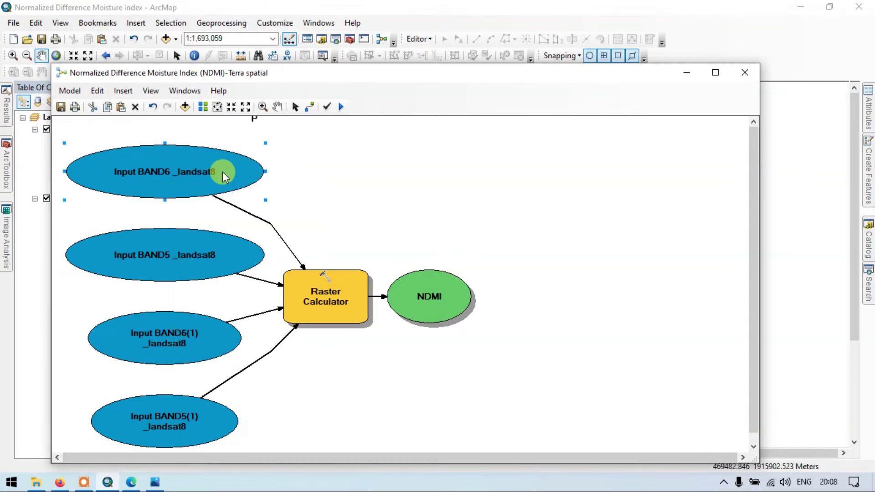
right_click(176, 242)
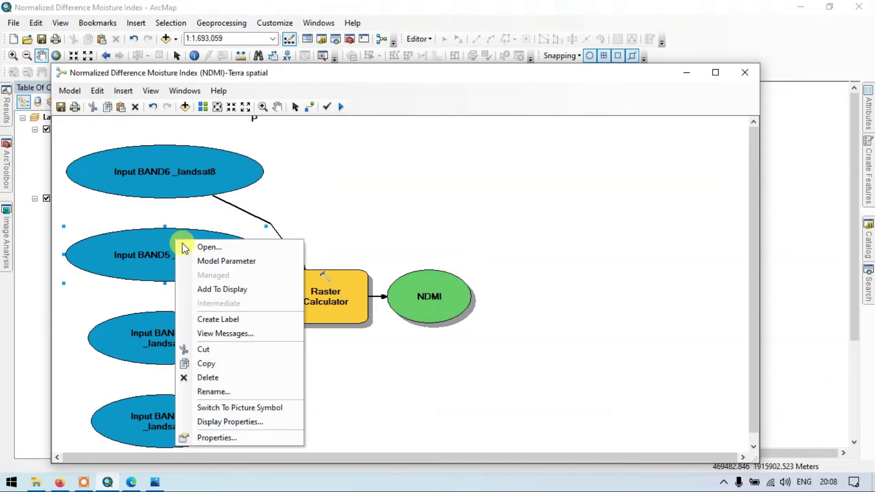
click(205, 260)
right_click(182, 334)
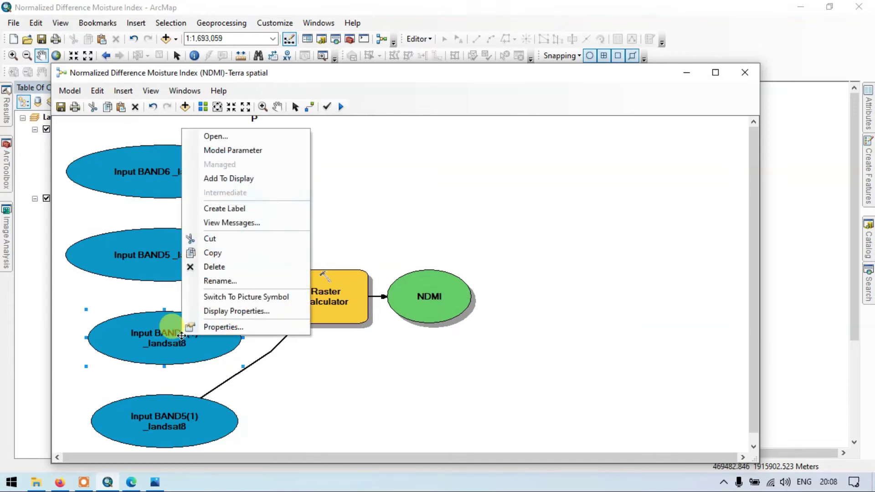
click(221, 150)
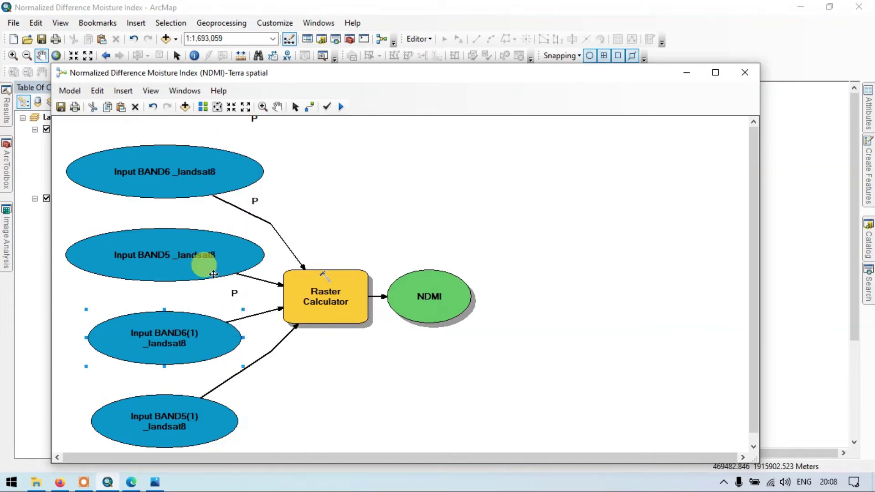
right_click(174, 406)
click(225, 224)
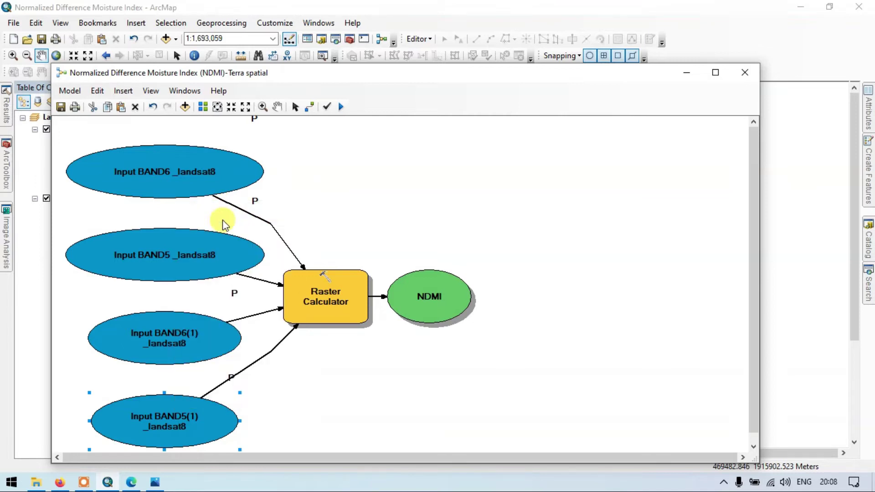
Step: Mark the NDMI output element as a model parameter and set it to Add To Display
right_click(430, 287)
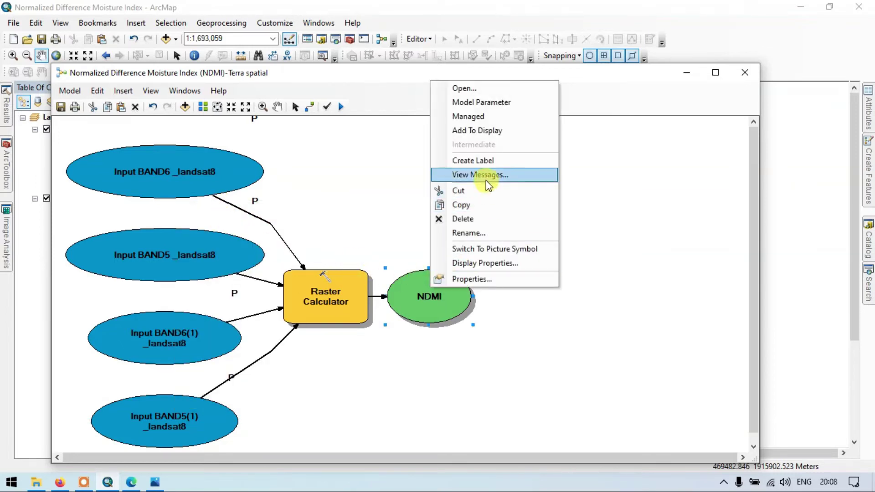
click(470, 102)
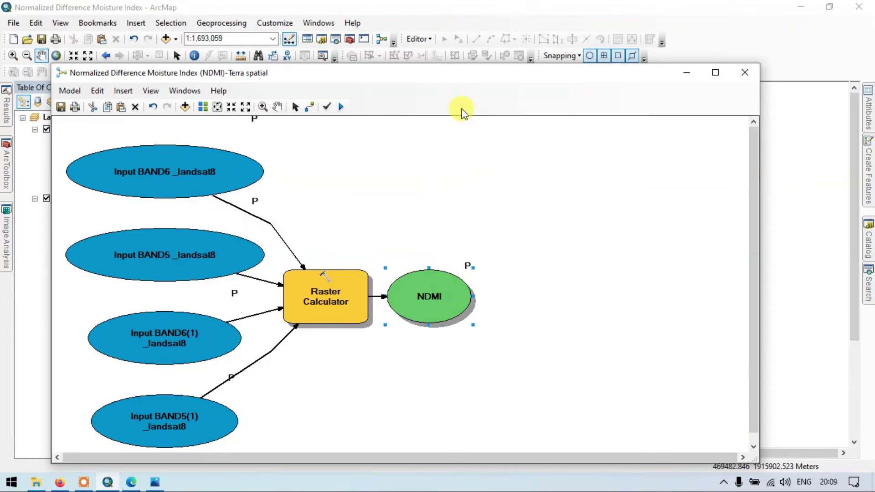
right_click(439, 278)
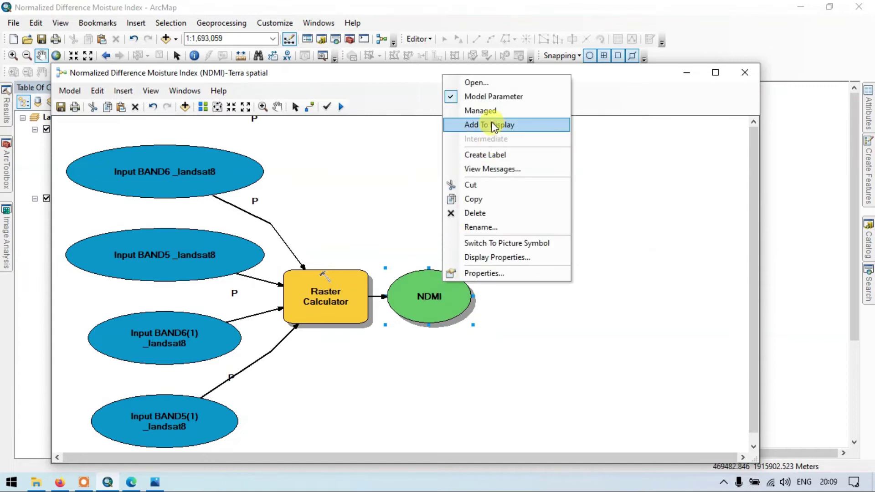
click(492, 125)
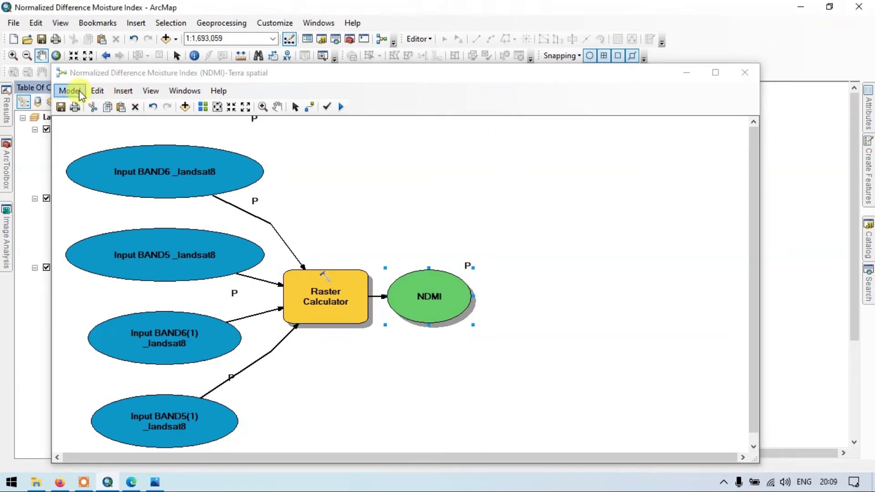
Step: Save the edited NDMI model
click(60, 108)
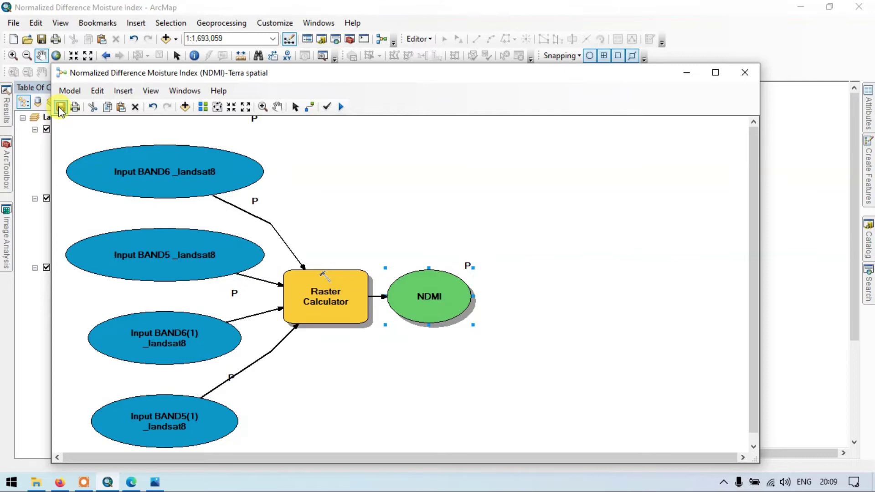
click(69, 91)
click(82, 146)
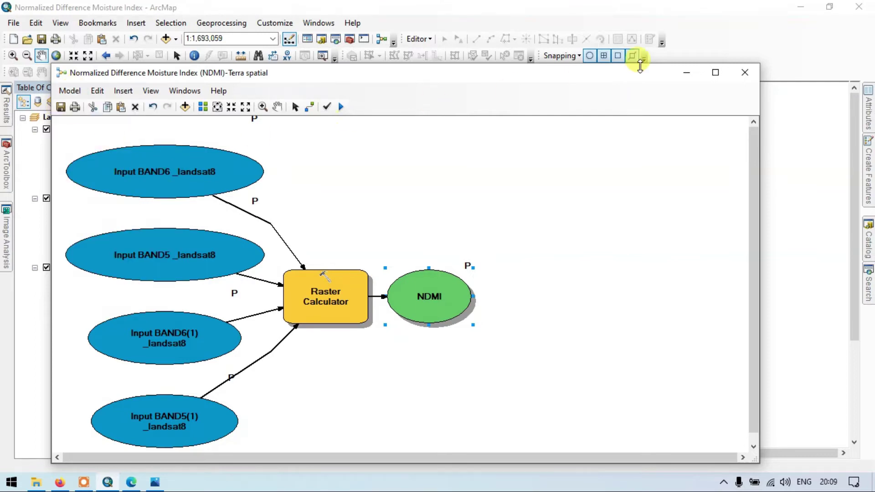
Step: Minimize the model window and remove the NDMI layer from the map's layer list
click(689, 71)
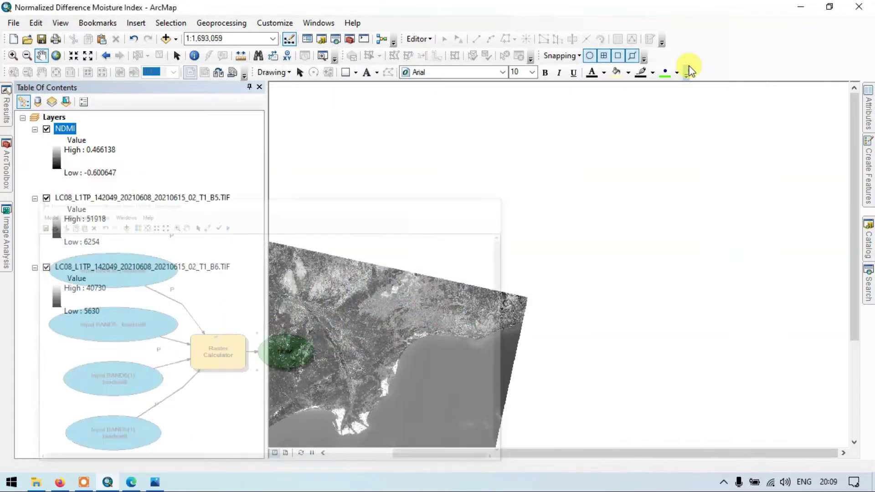
drag(352, 304, 476, 187)
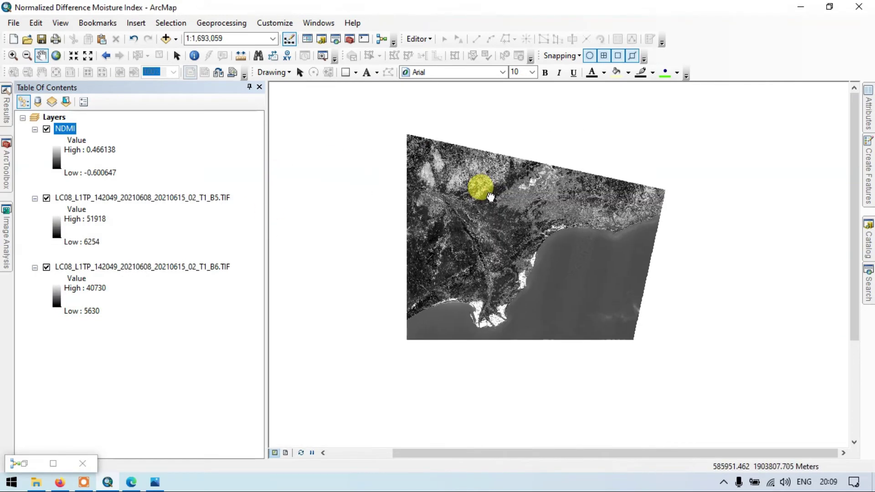
right_click(67, 130)
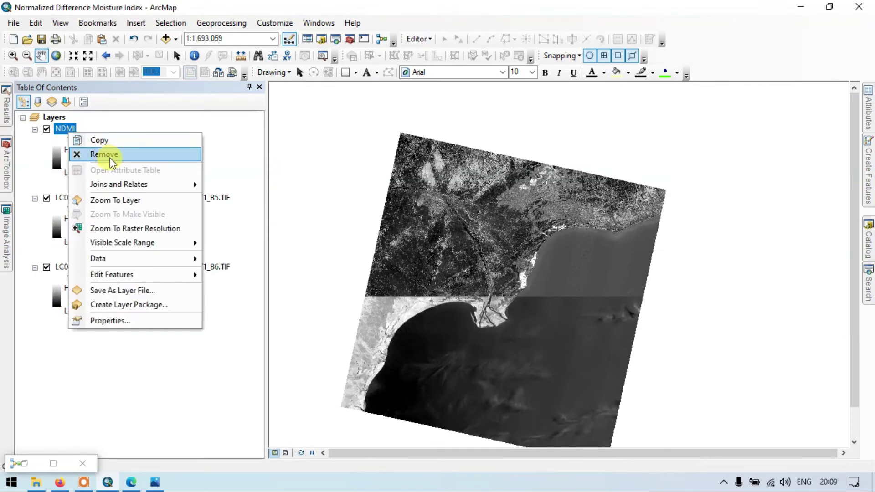
click(105, 154)
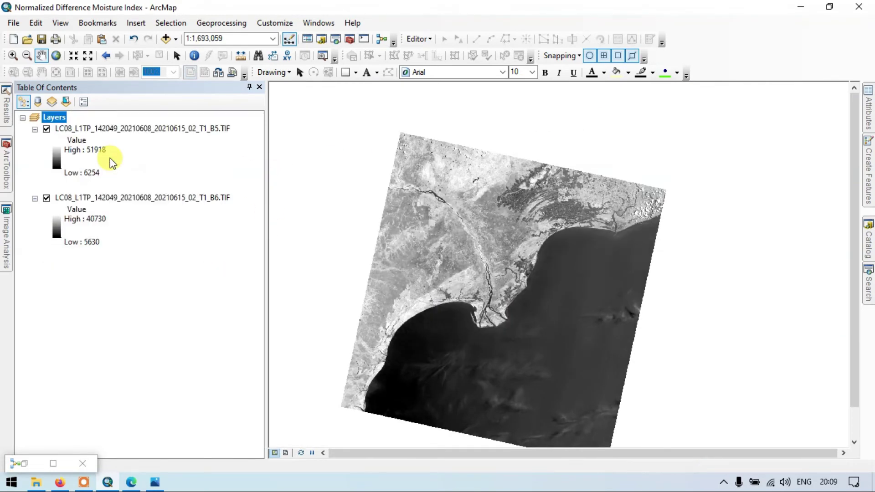
Step: Restore the minimized NDMI model window, save and validate the model, and close it keeping the changes
double_click(25, 464)
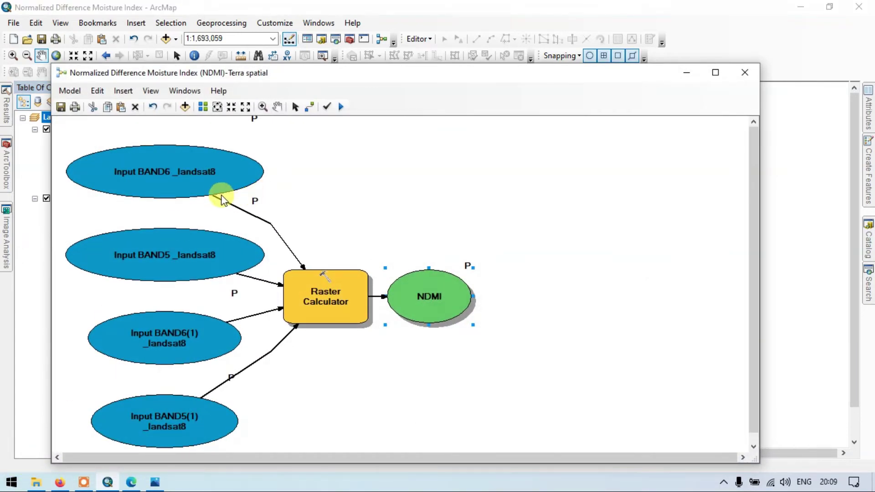
click(61, 108)
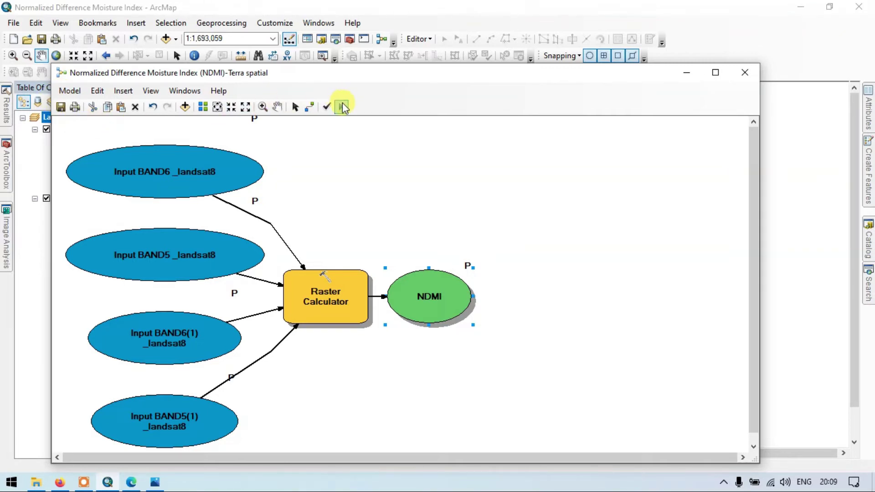
click(322, 109)
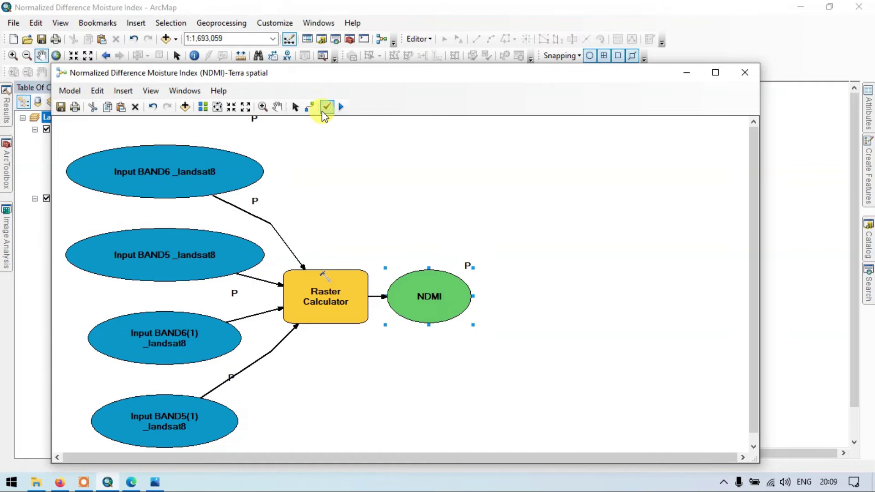
click(743, 72)
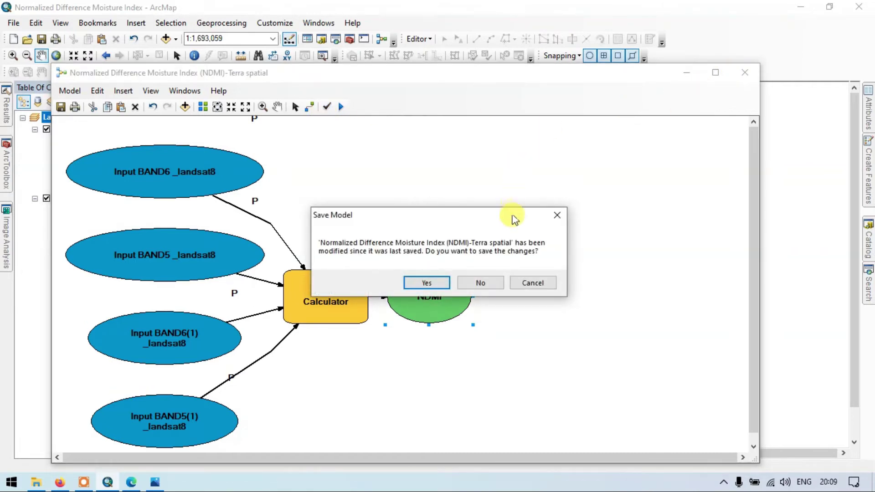
click(433, 282)
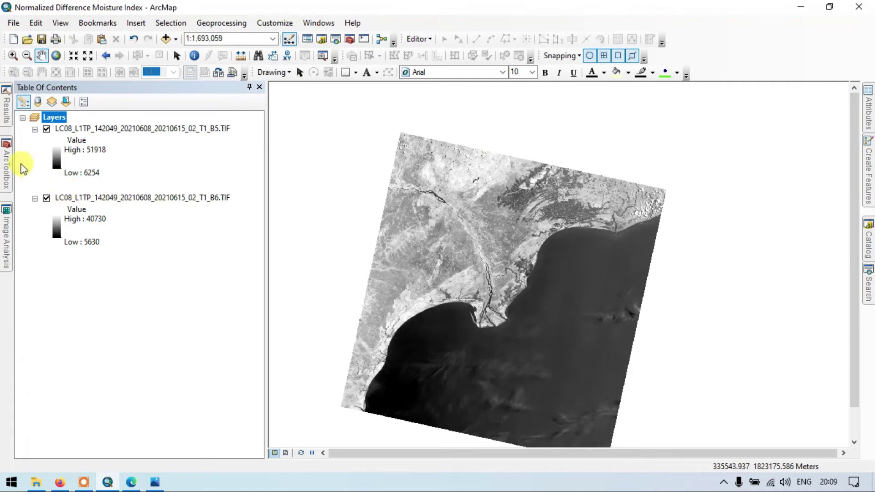
Step: Open the Normalized Difference Moisture Index tool from the NDMI toolbox and assign the B6 raster to both BAND6 inputs and B5 to both BAND5 inputs
click(9, 165)
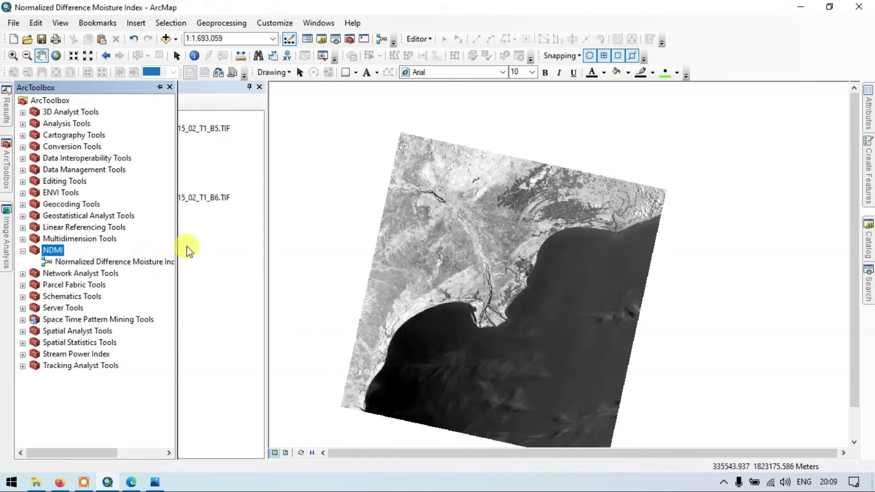
drag(175, 235, 197, 238)
double_click(157, 262)
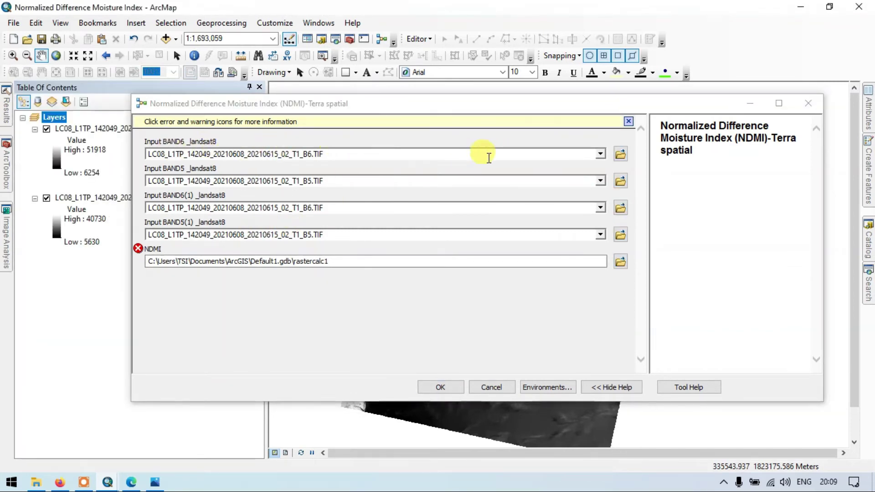
click(600, 154)
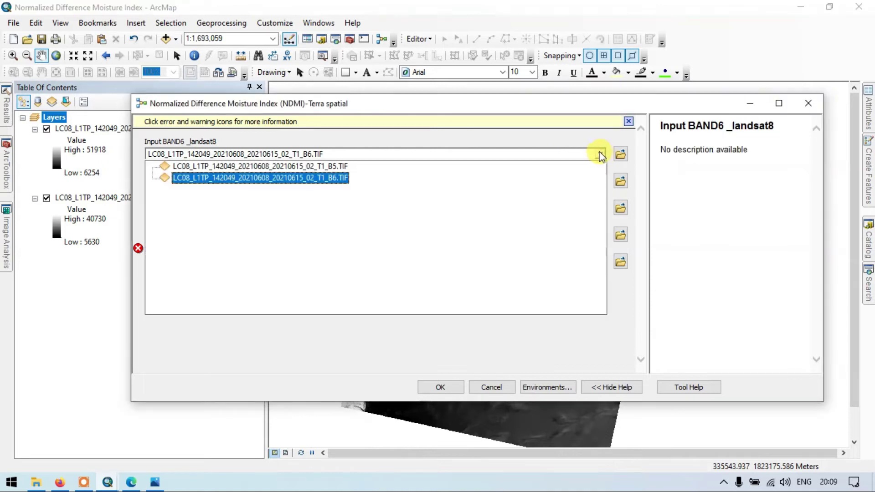
click(336, 177)
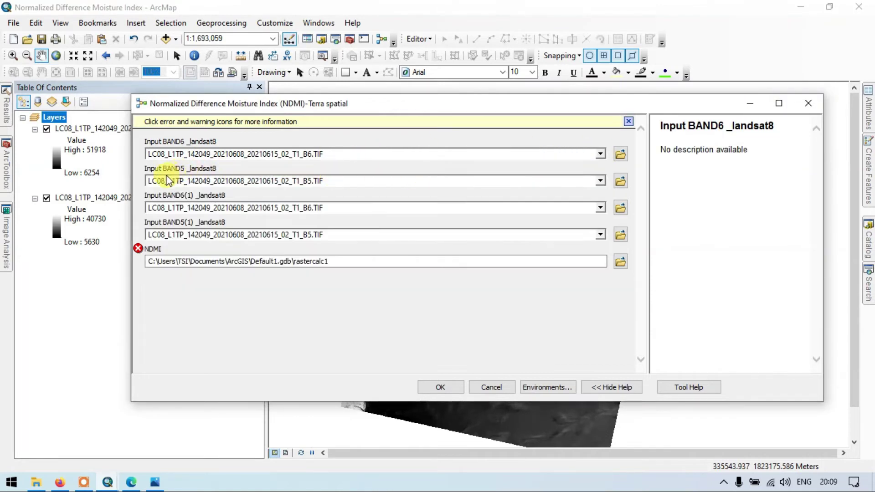
click(601, 181)
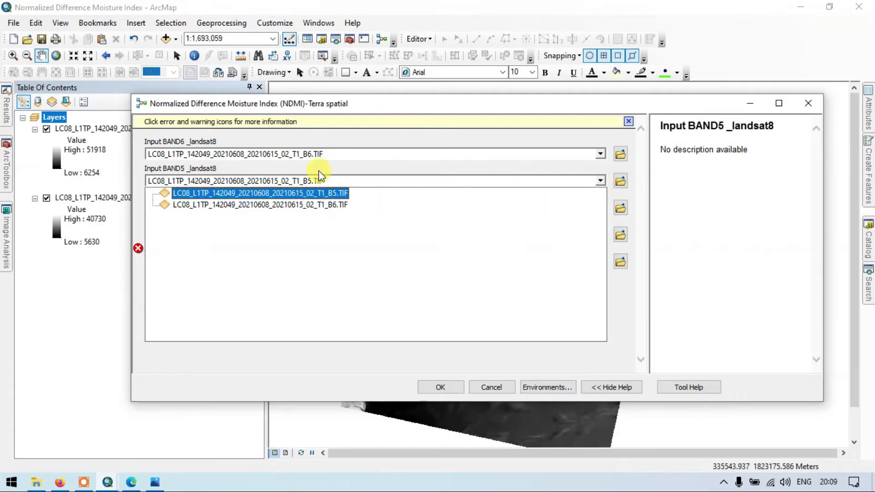
click(309, 206)
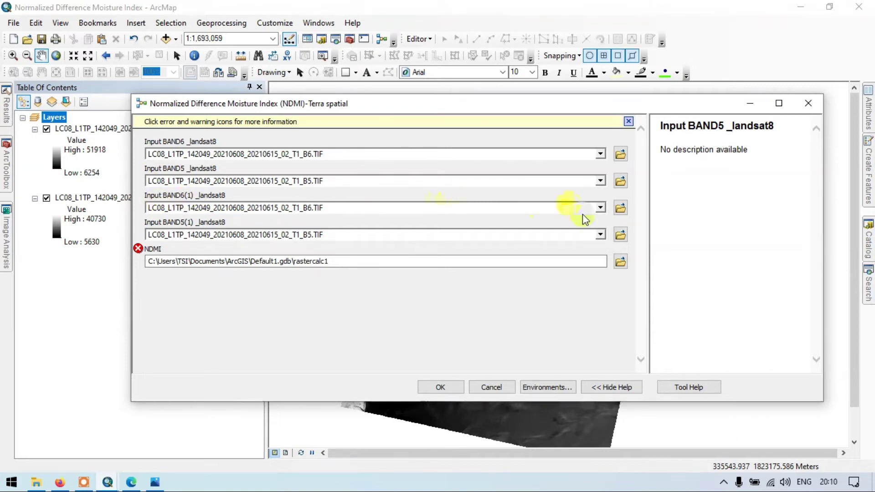
click(600, 208)
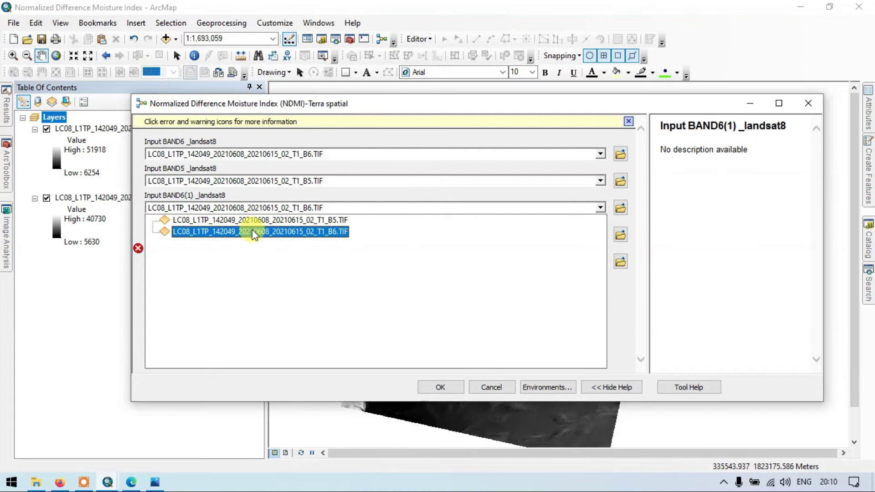
click(285, 232)
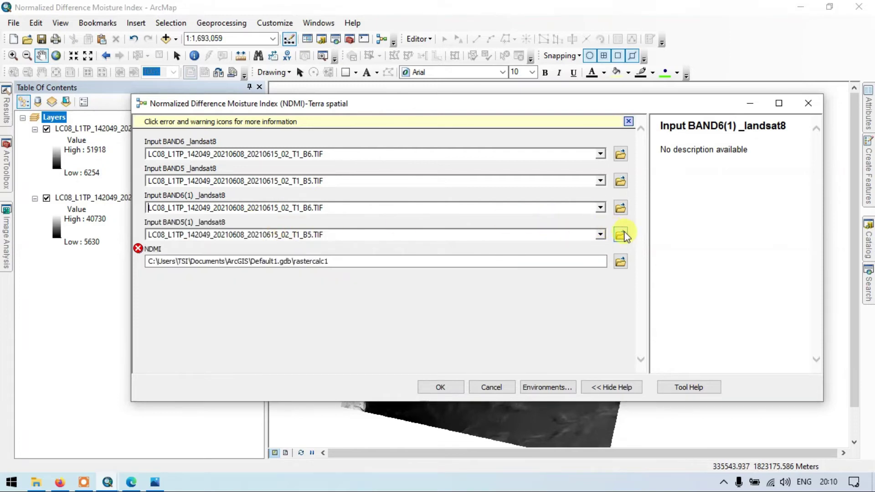
click(599, 234)
click(319, 246)
Step: Try to run the NDMI tool with its output raster saved as NDMI1 in the shape_file folder, and dismiss the execution report
click(620, 261)
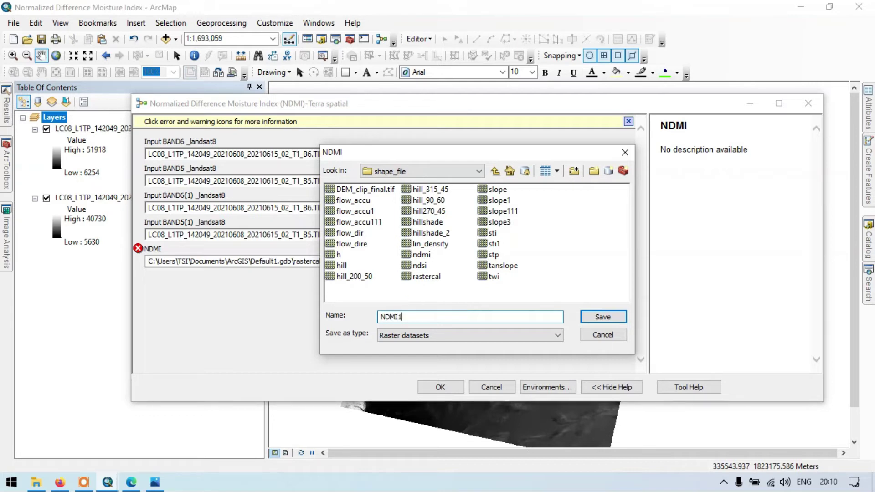
click(606, 318)
click(435, 386)
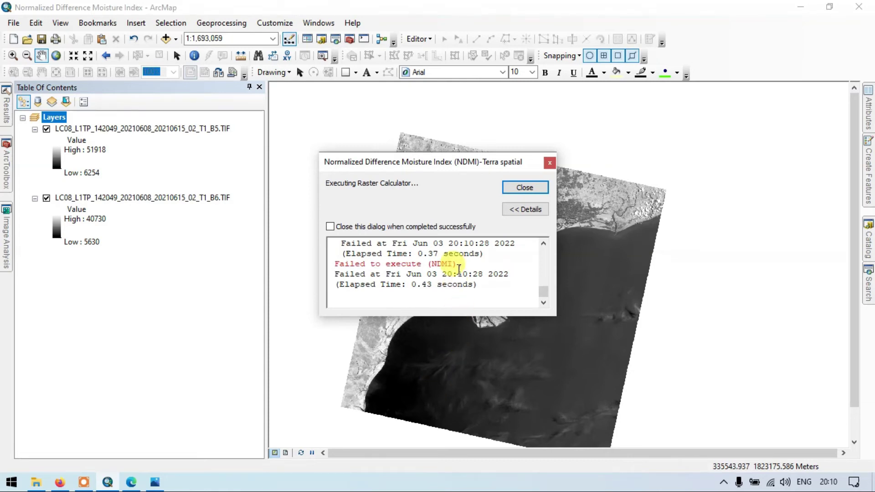
click(524, 187)
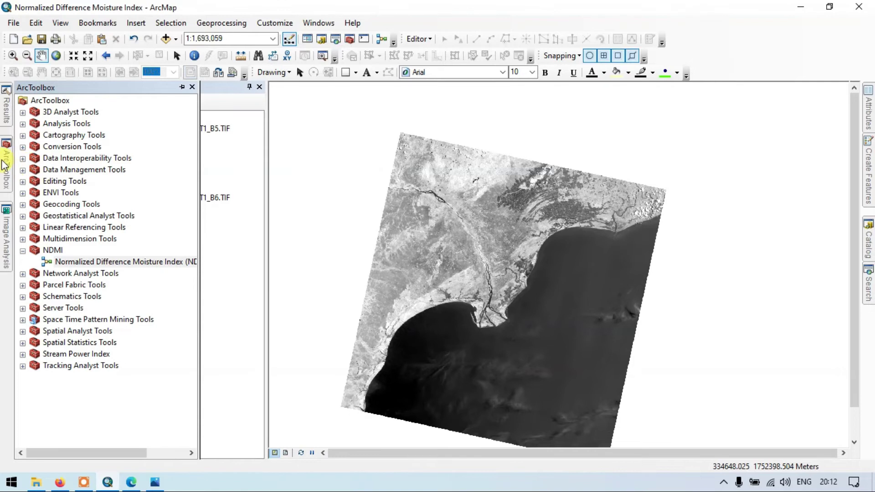
Step: Open the NDMI model for editing and clear the map algebra expression of its Raster Calculator element
right_click(80, 261)
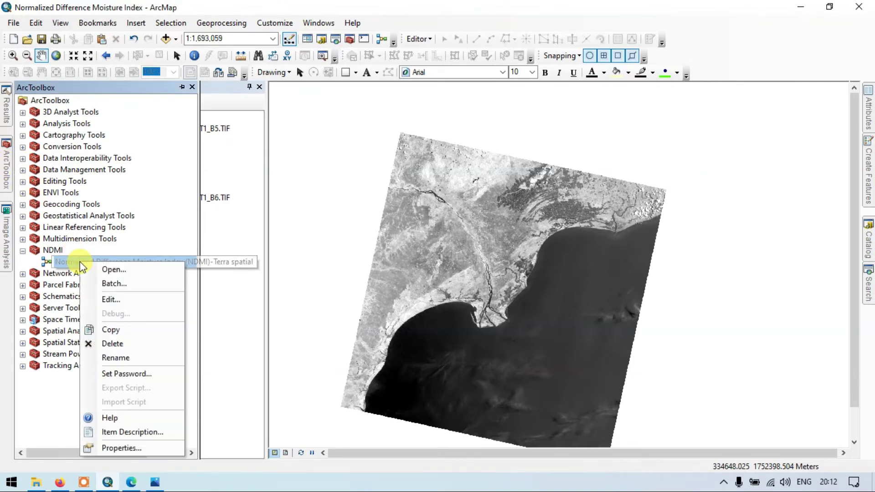
click(114, 300)
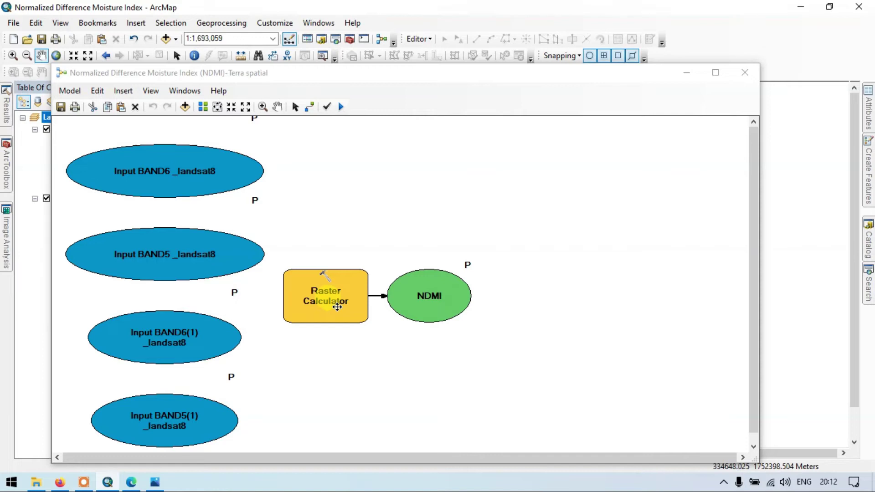
double_click(318, 305)
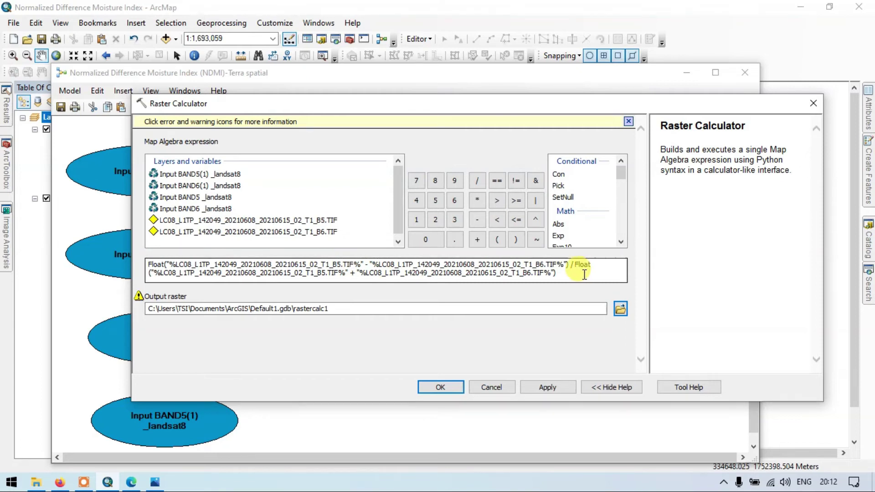
drag(584, 275, 230, 267)
drag(581, 273, 90, 252)
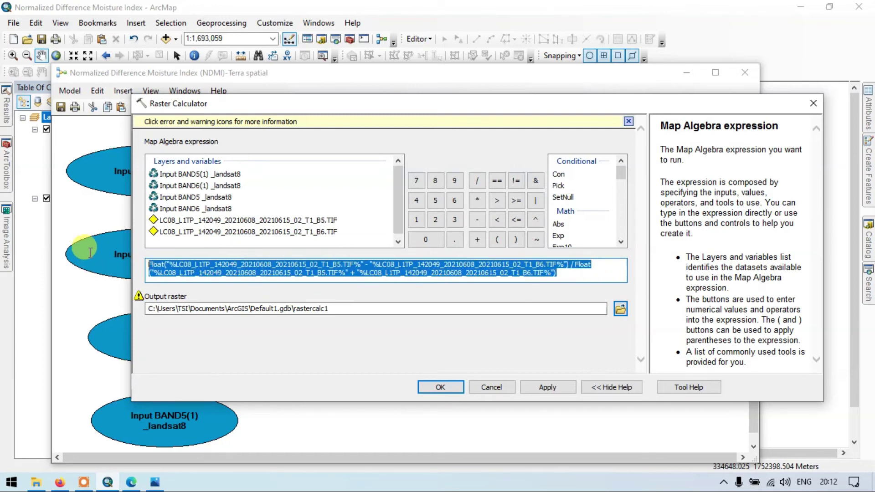
key(Delete)
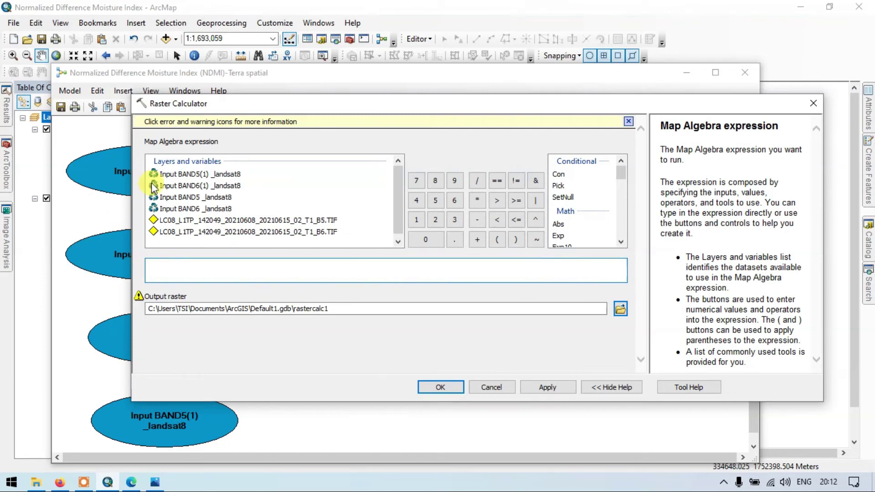
double_click(213, 173)
drag(257, 265, 122, 267)
key(BackSpace)
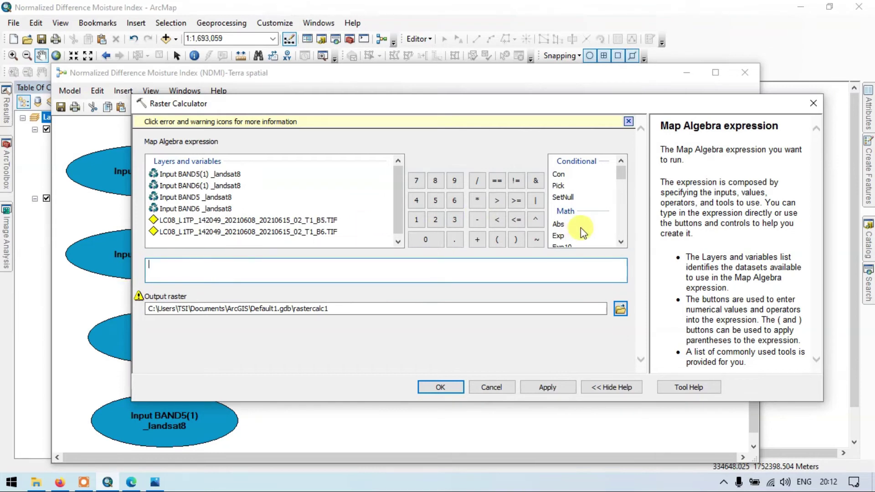
Step: Enter the expression's numerator as the Float of Input BAND5(1) _landsat8 minus Input BAND6(1) _landsat8, using the model variables
scroll(583, 232, down, 3)
double_click(560, 171)
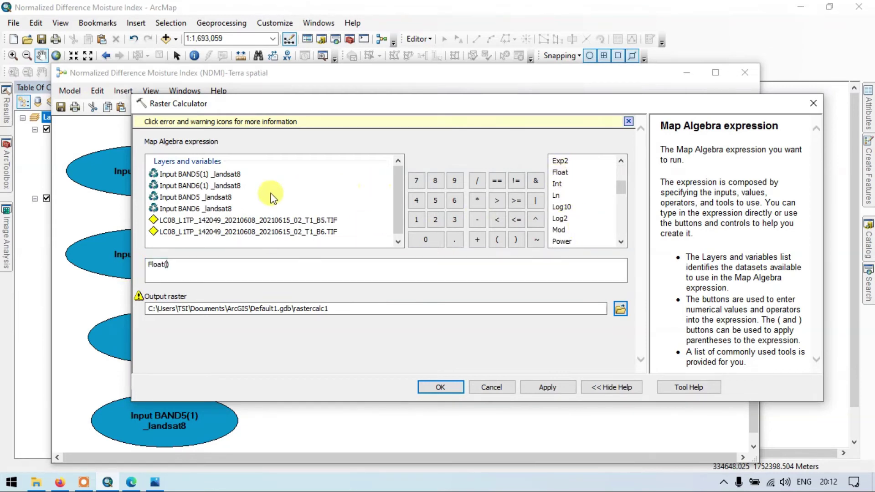
double_click(223, 176)
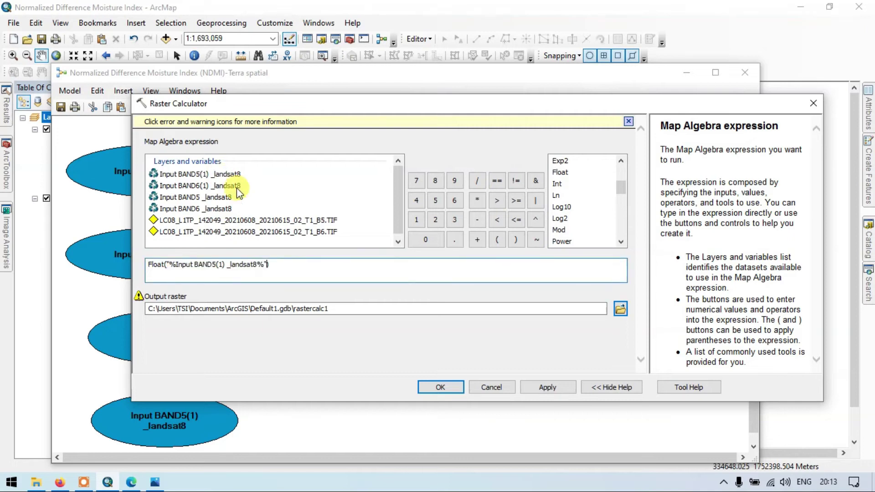
click(476, 219)
double_click(224, 186)
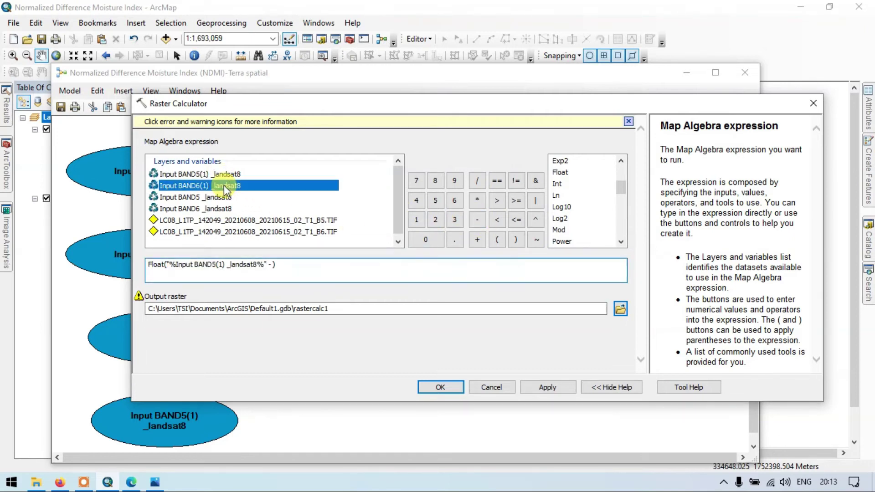
double_click(223, 185)
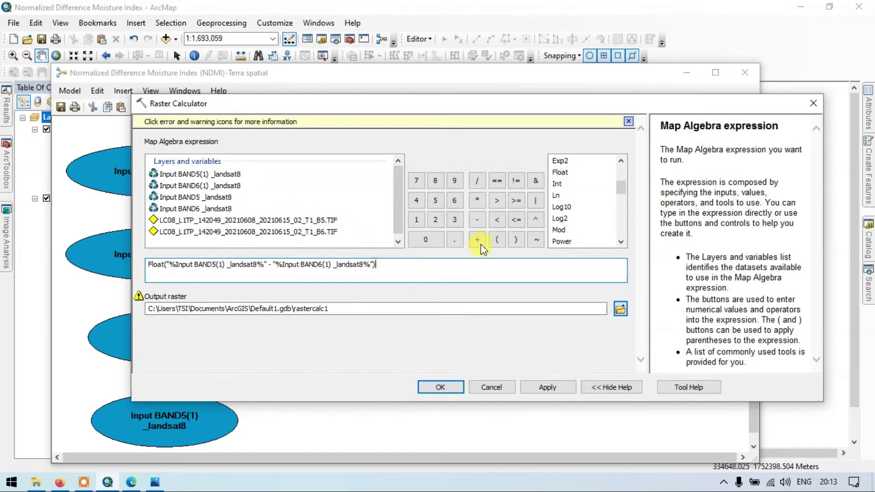
Step: Divide the numerator by the Float of Input BAND5(1) _landsat8 plus Input BAND6 _landsat8 and accept the Raster Calculator expression
click(477, 181)
double_click(217, 171)
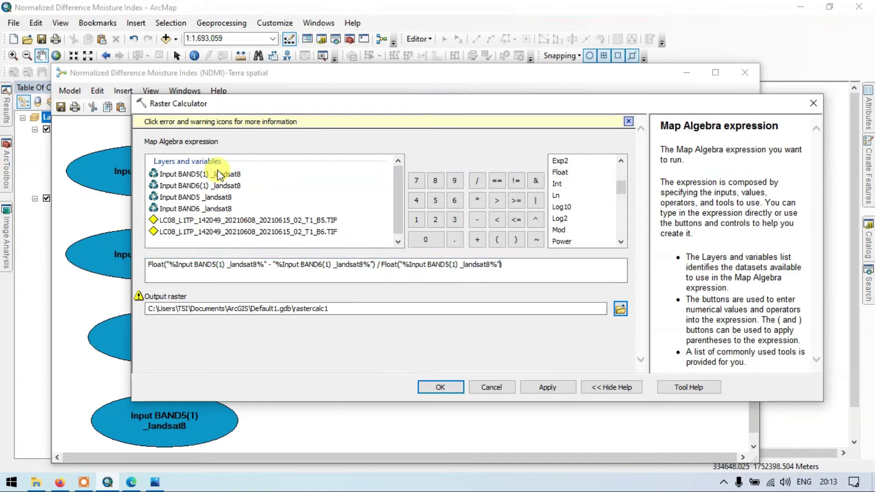
click(503, 272)
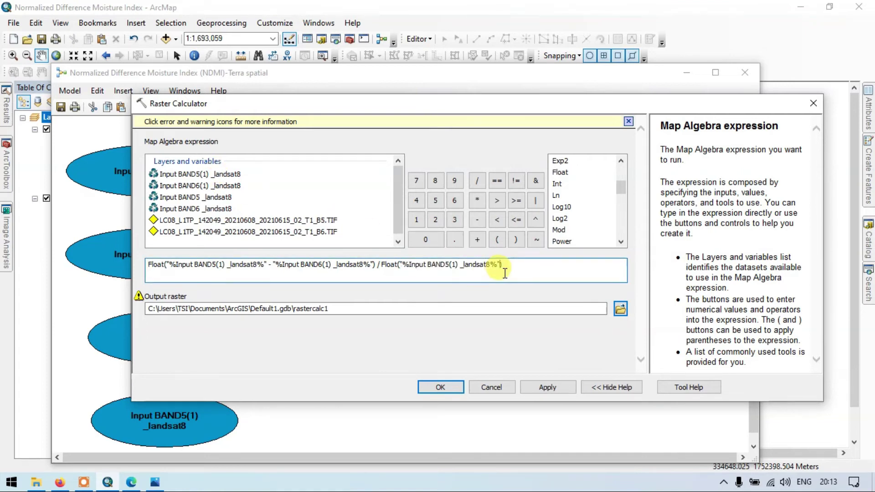
click(477, 240)
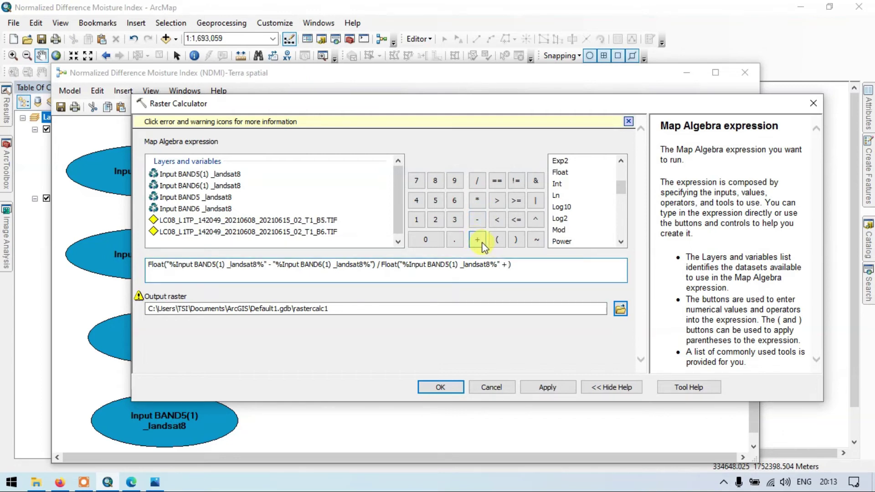
click(209, 210)
double_click(210, 209)
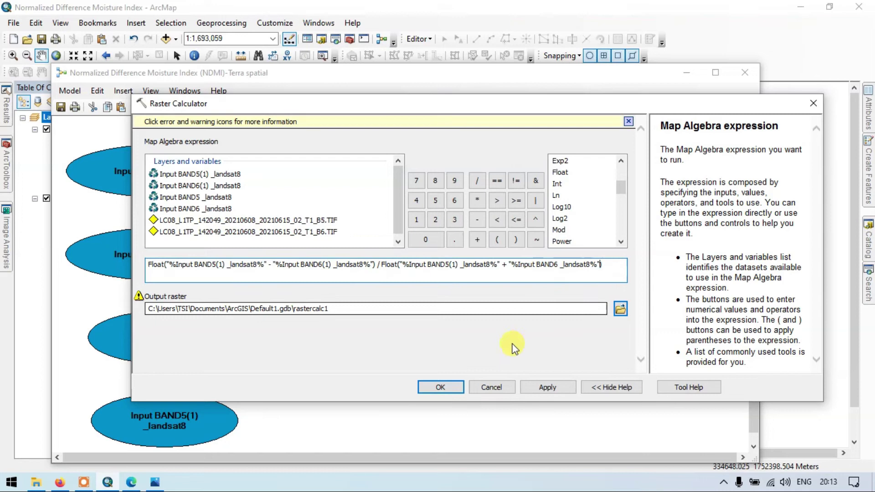
click(437, 351)
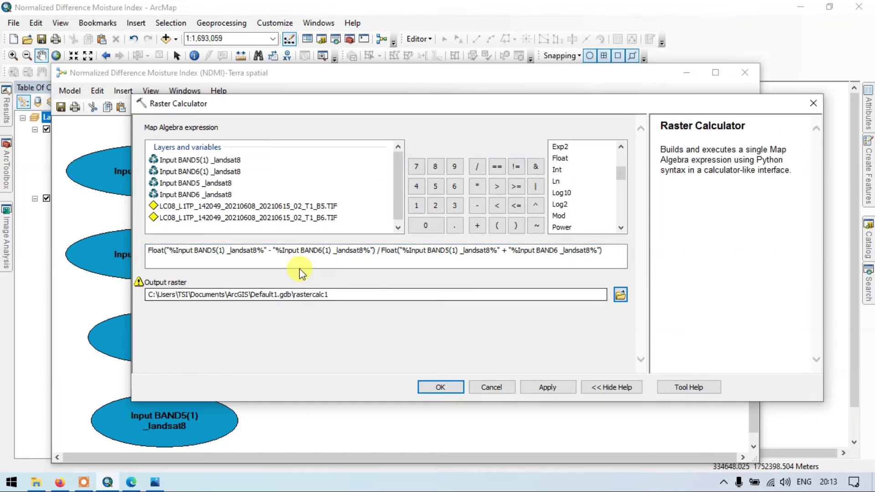
click(430, 385)
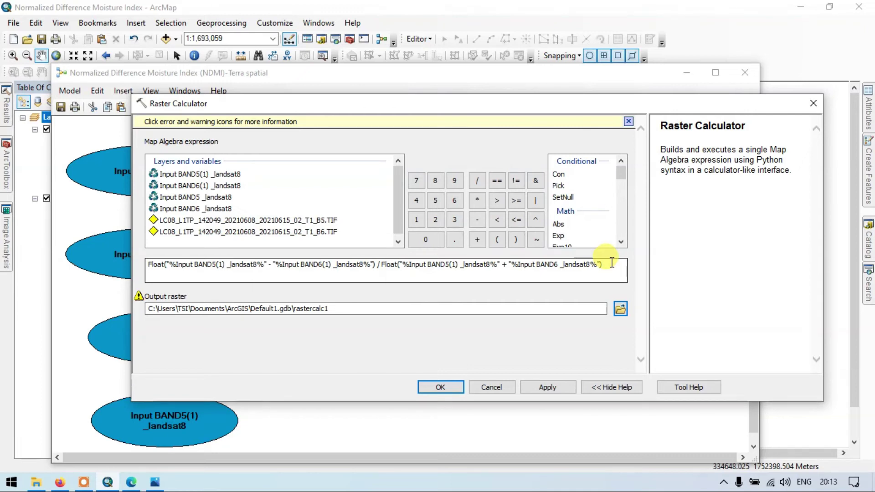
Step: Replace the denominator's Input BAND6 _landsat8 with Input BAND6(1) _landsat8 and start removing the connector from Input BAND6 _landsat8 to Raster Calculator
drag(597, 264, 513, 264)
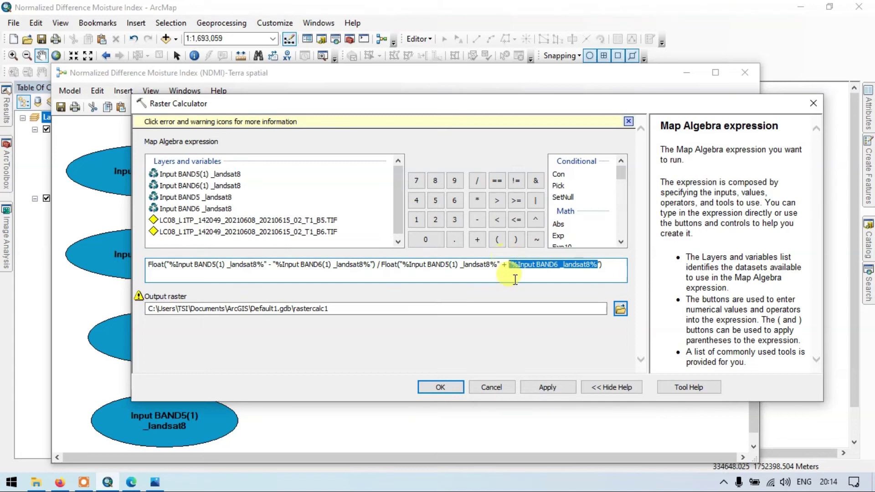
key(BackSpace)
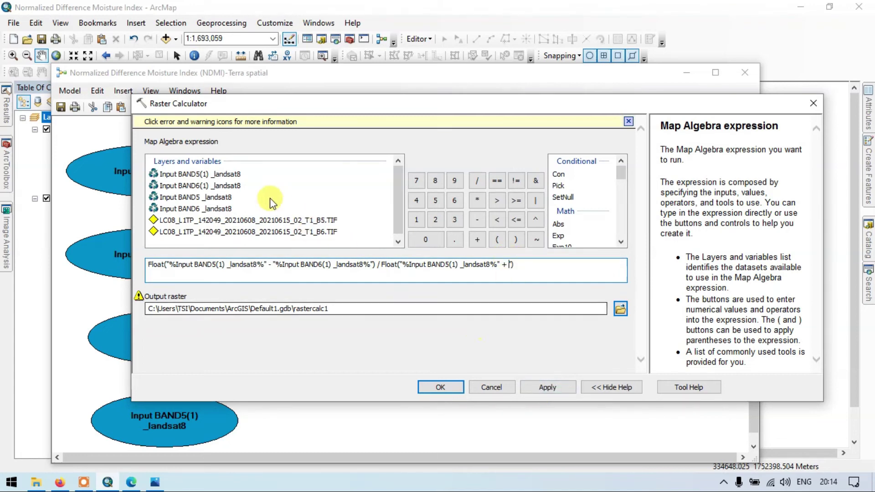
double_click(222, 185)
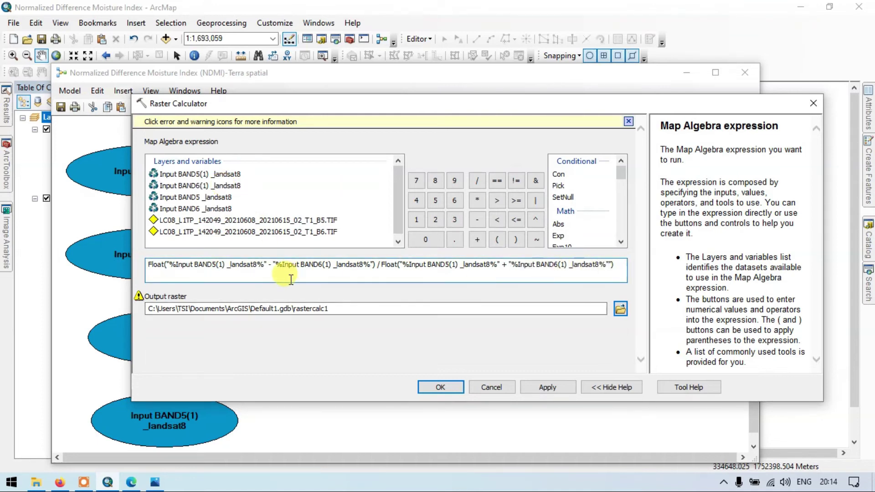
click(440, 387)
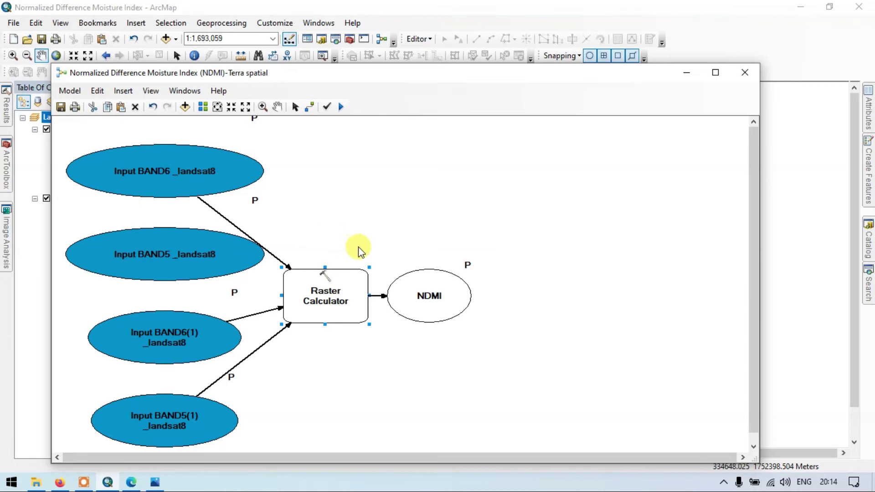
right_click(276, 258)
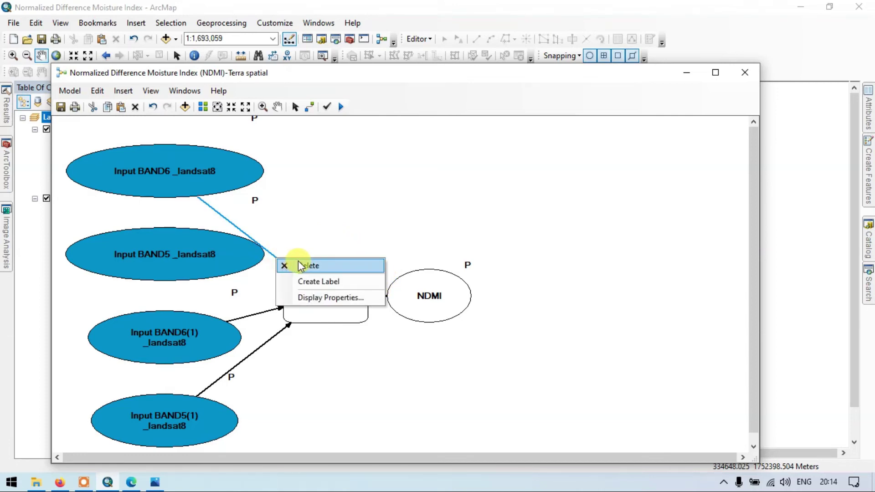
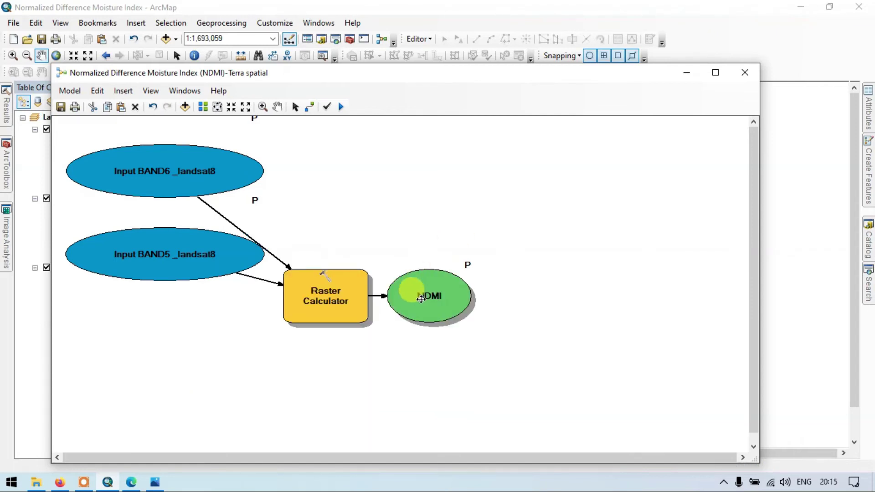
Step: Review and accept the Raster Calculator expression, and move the Input BAND6 _landsat8 and Input BAND5 _landsat8 elements beside the Raster Calculator
double_click(333, 290)
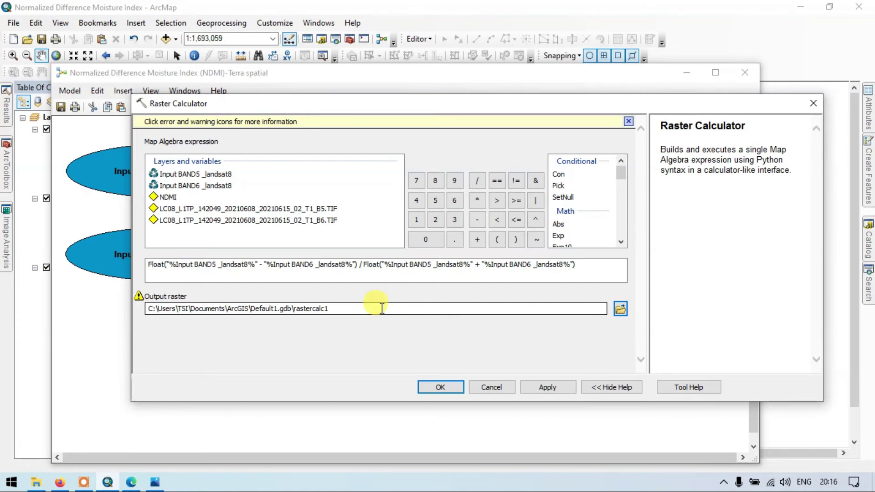
click(440, 385)
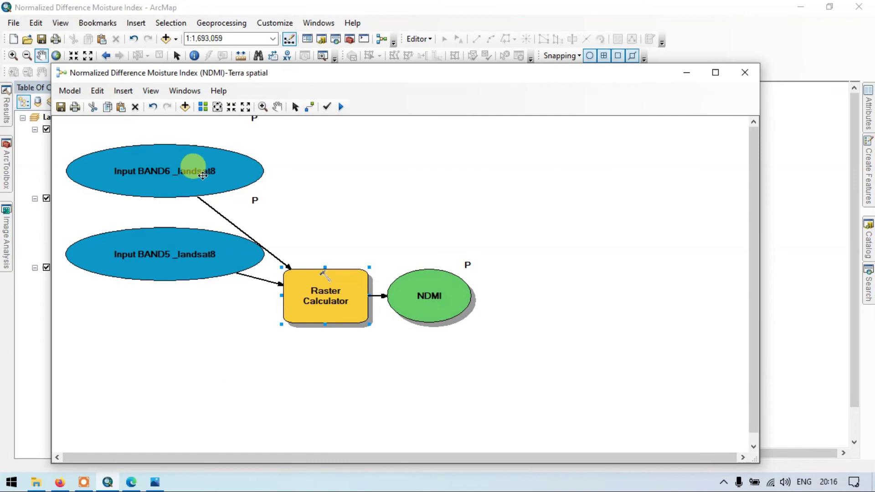
click(194, 266)
drag(194, 266, 197, 406)
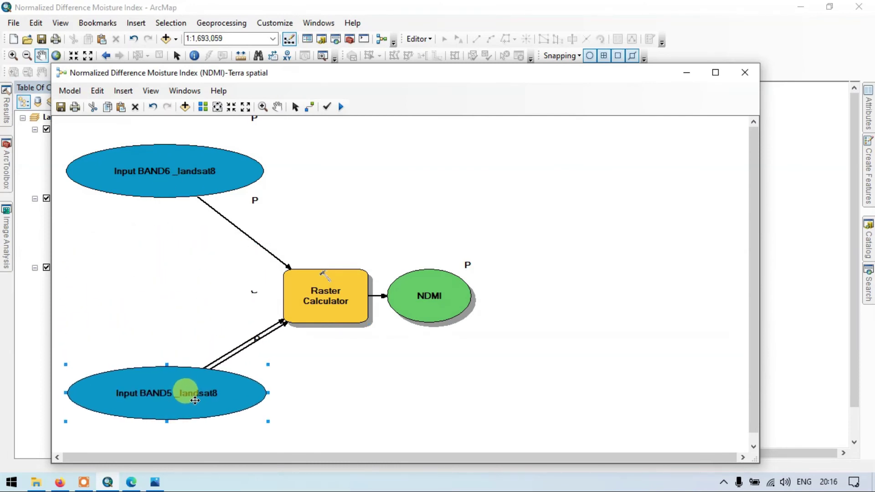
drag(195, 160, 190, 201)
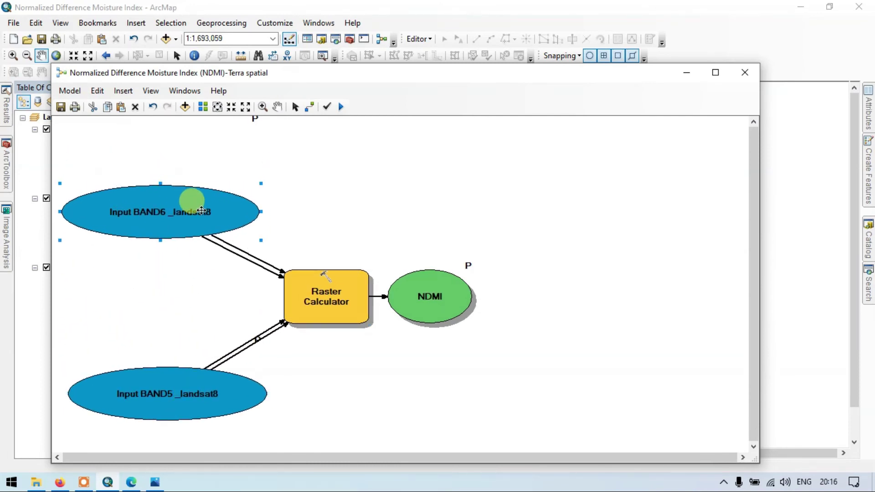
drag(224, 372, 215, 319)
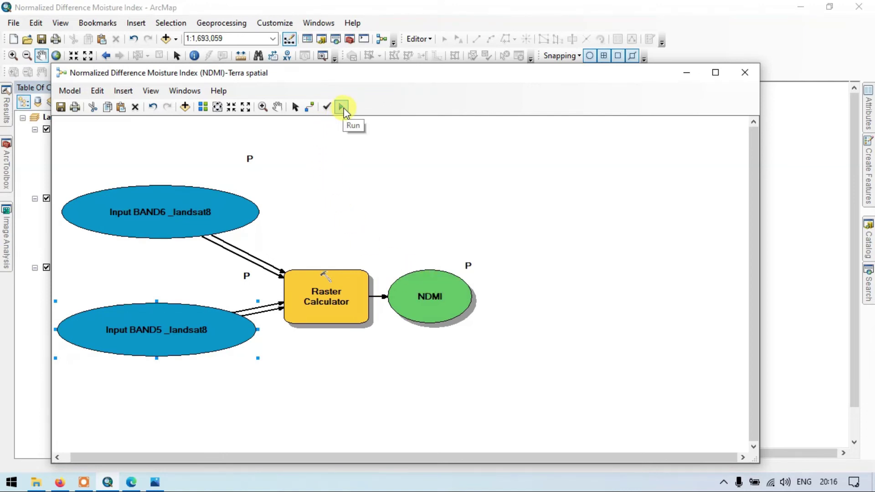
Step: Validate the entire model and switch the NDMI output's Add To Display option off and on again
click(327, 106)
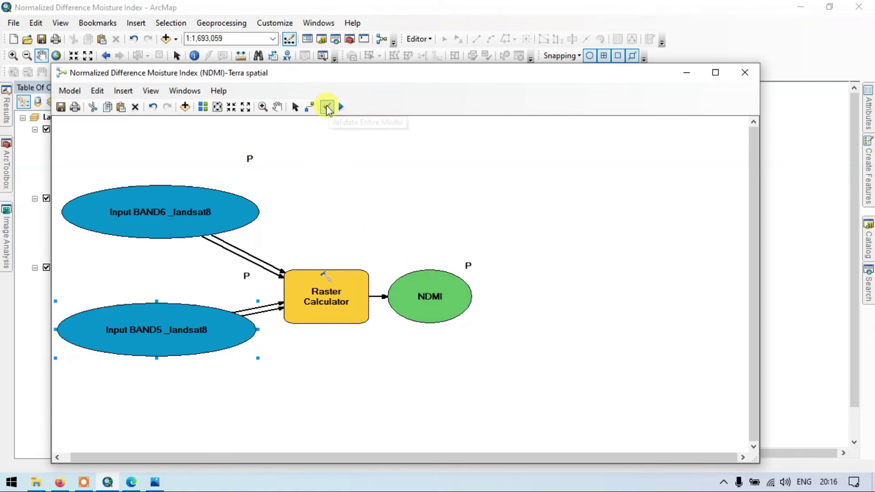
right_click(426, 298)
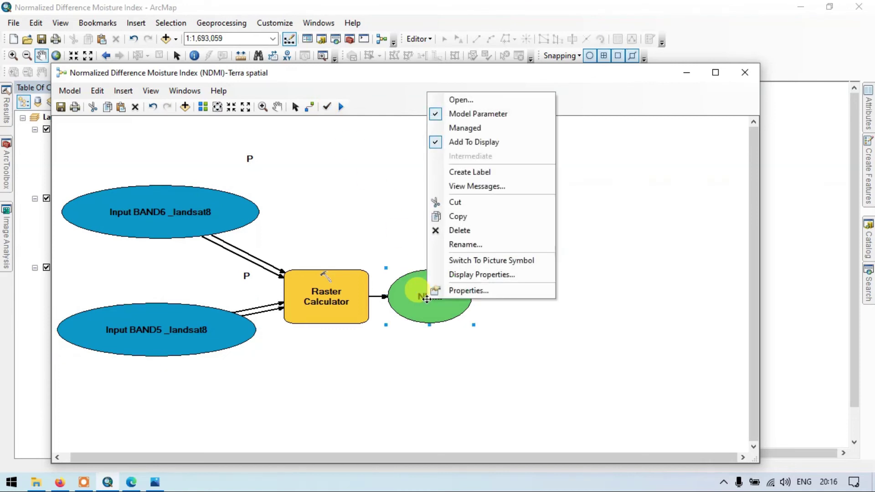
click(463, 143)
right_click(440, 285)
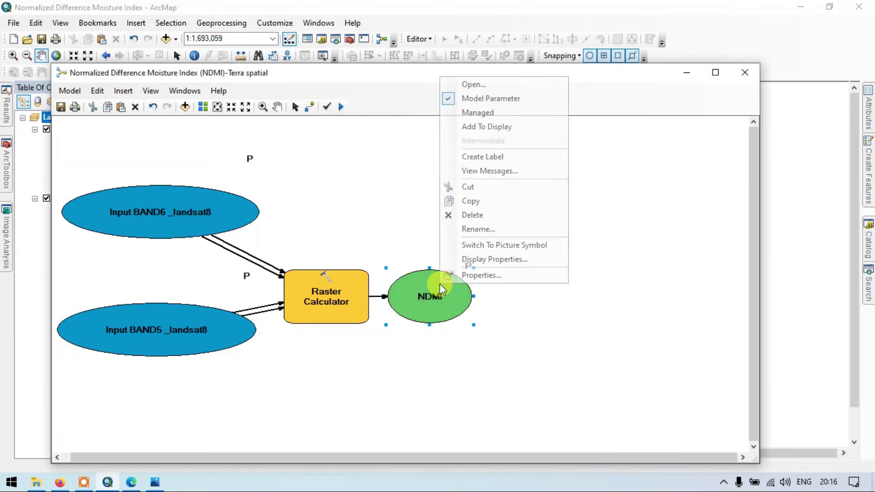
click(488, 128)
click(698, 73)
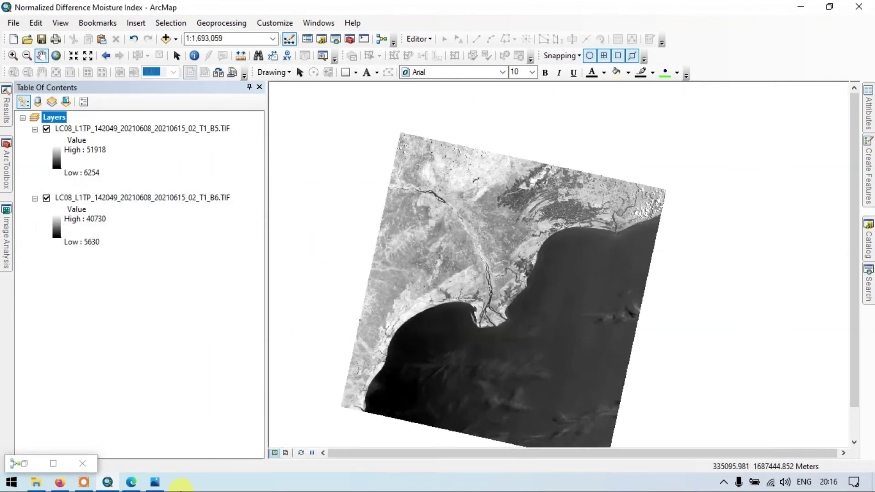
double_click(29, 465)
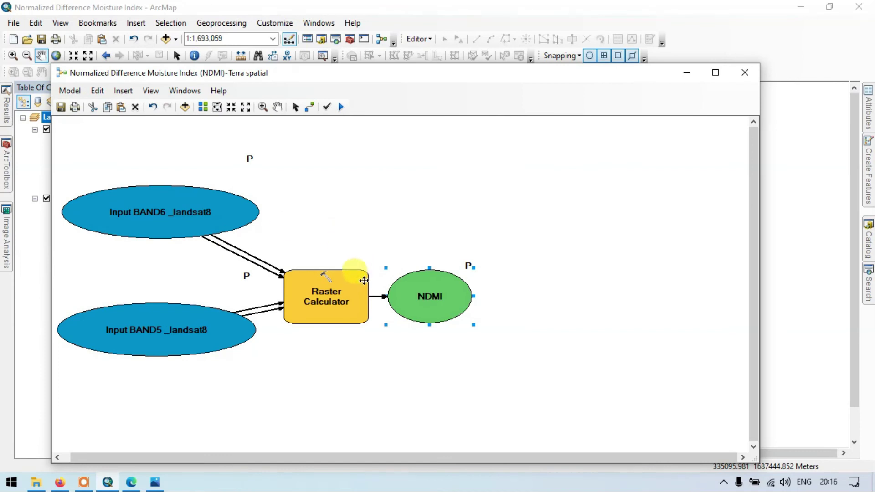
Step: Run the model and re-enable Add To Display on the NDMI output, with the model window minimized to show the map
click(340, 107)
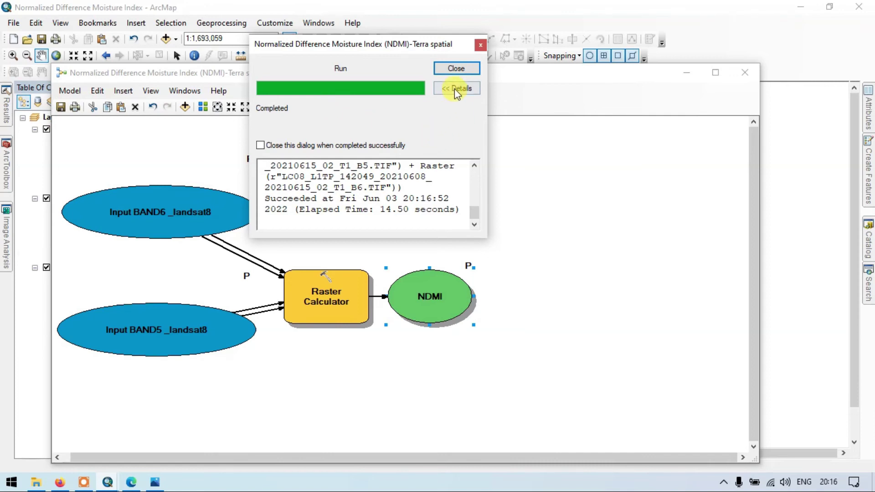
click(456, 68)
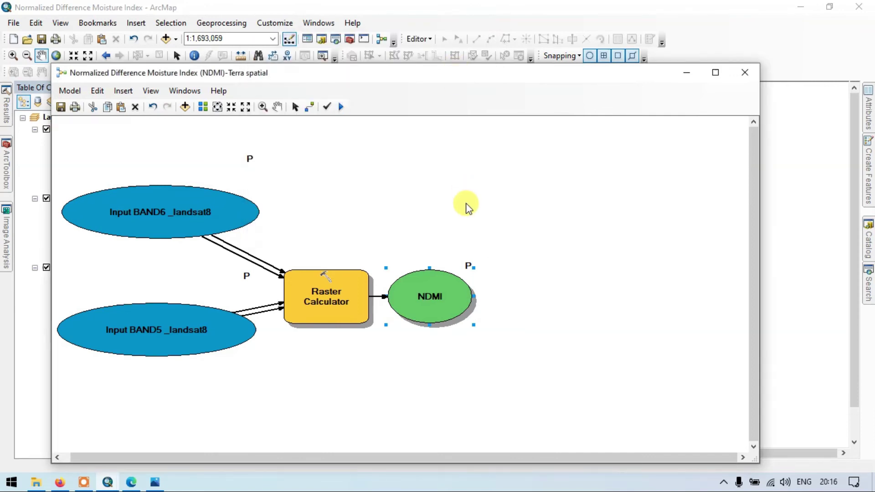
right_click(439, 291)
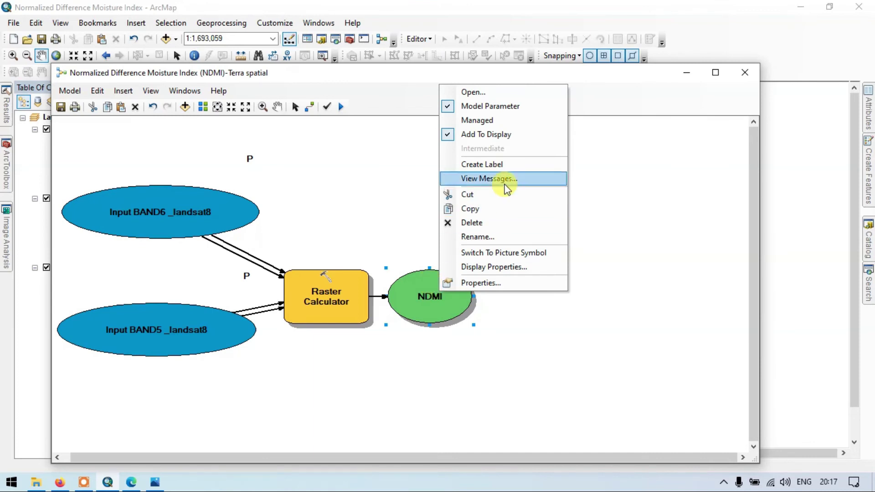
click(489, 135)
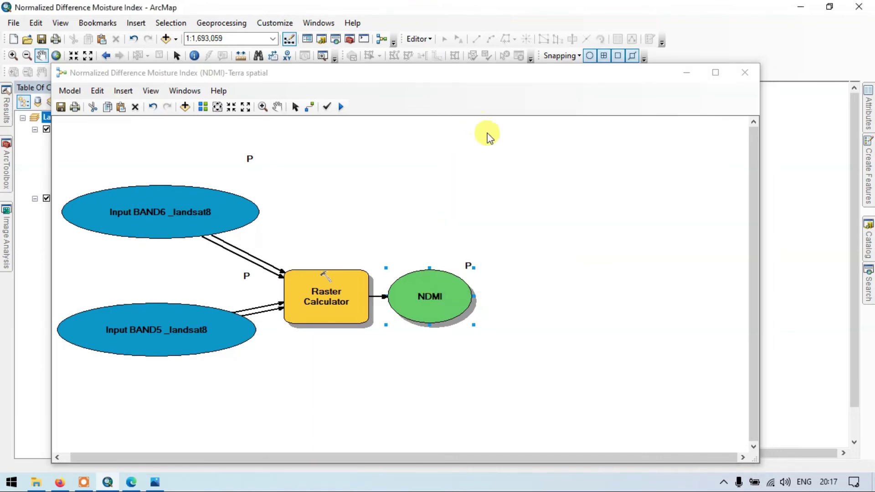
right_click(441, 295)
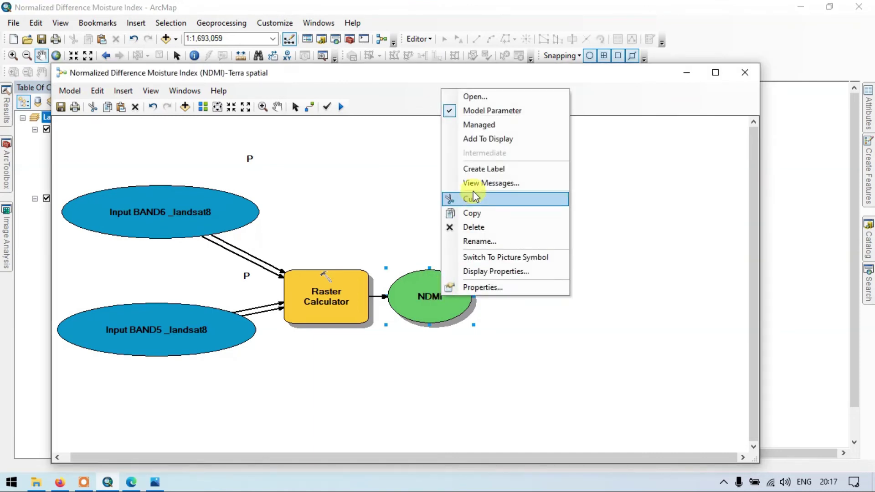
click(484, 139)
click(688, 72)
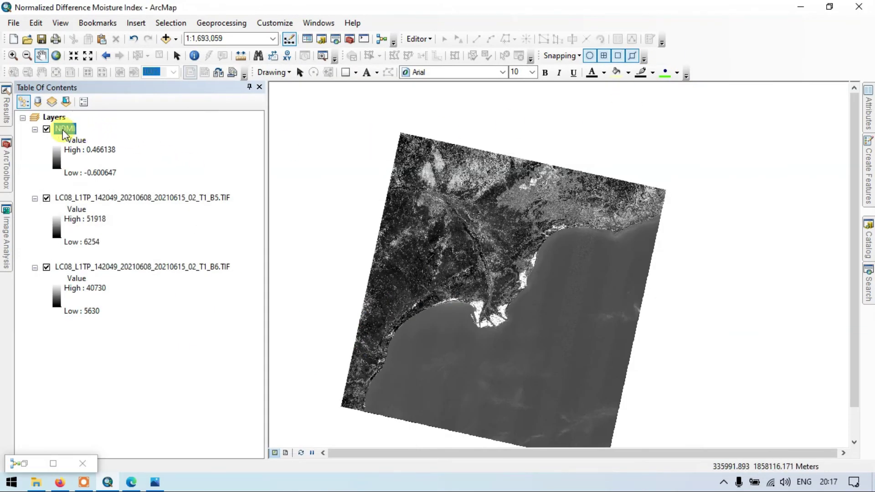
Step: Symbolize the NDMI layer as Classified with 5 classes and the red-yellow-green-blue color ramp
right_click(62, 130)
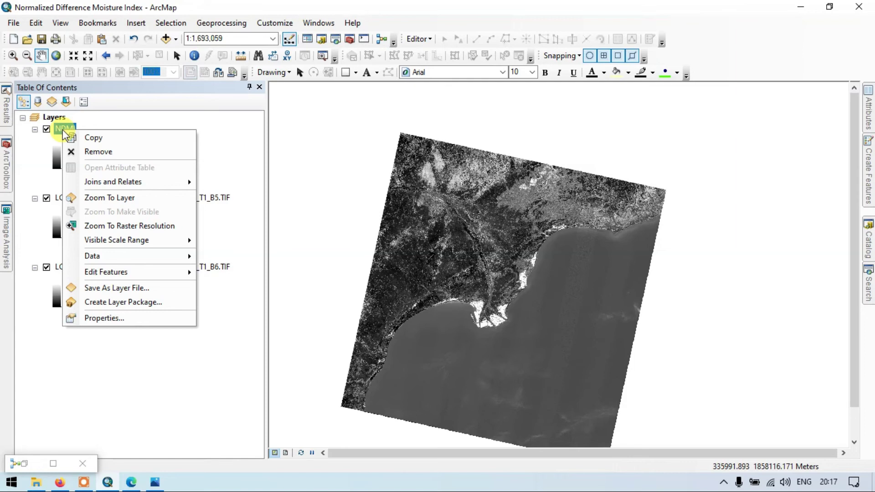
click(123, 318)
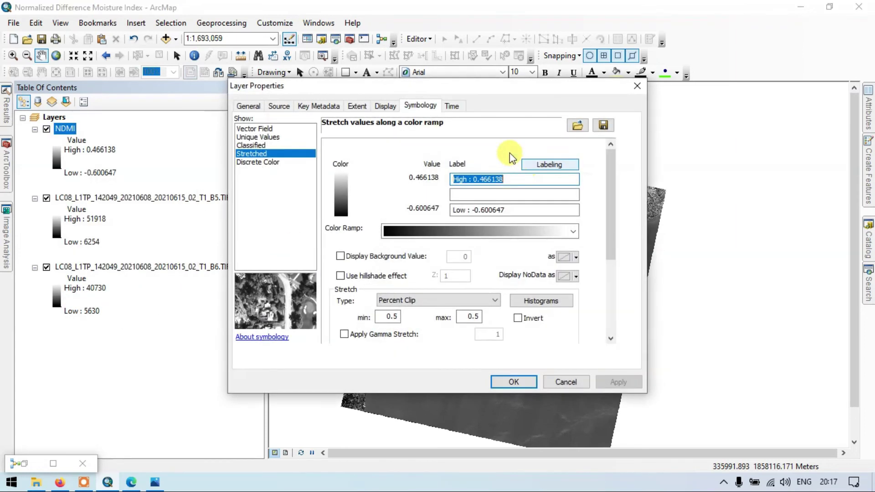
click(257, 145)
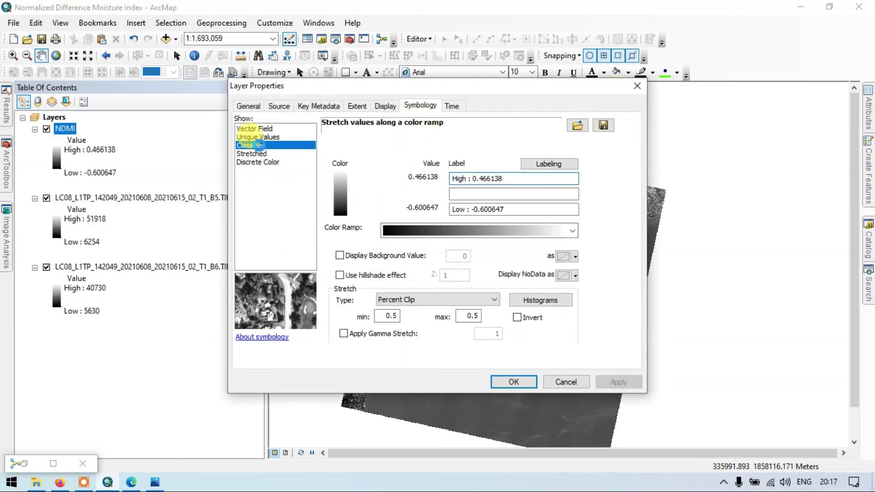
click(595, 215)
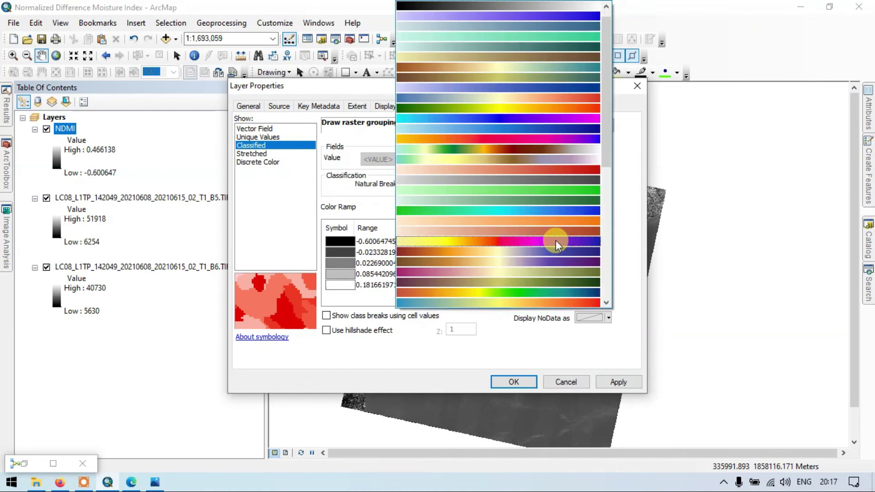
click(523, 301)
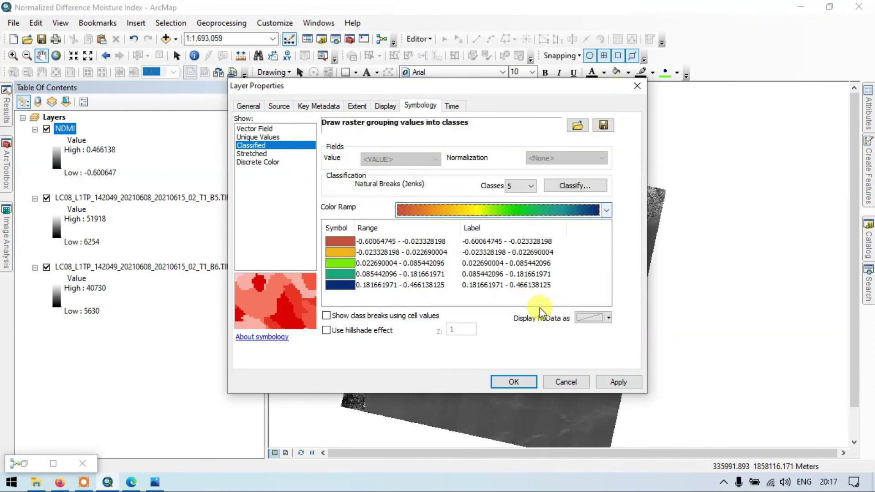
click(619, 381)
click(510, 381)
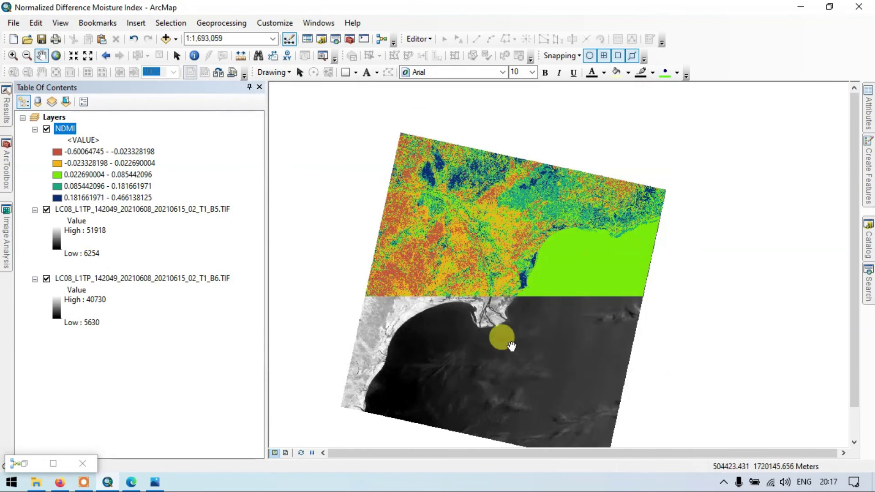
Step: Hide the Landsat B5 and B6 band layers so only the NDMI layer is drawn
click(47, 209)
click(46, 278)
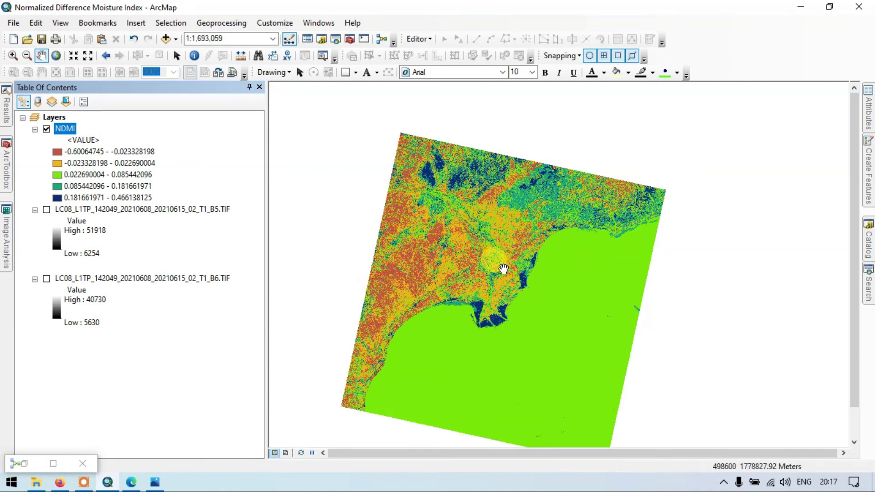
drag(502, 269, 491, 240)
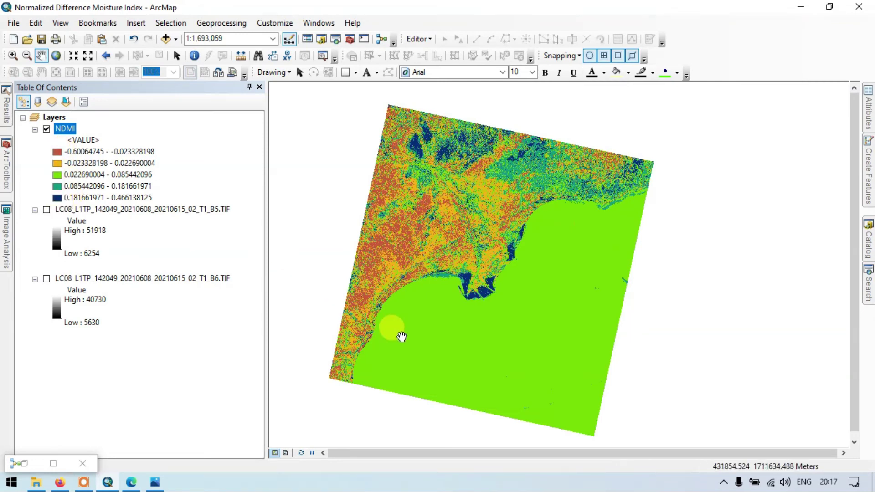
Step: Consult the USGS Normalized Difference Moisture Index page in the browser and examine the classified NDMI raster in ArcMap, closer over the land area
click(60, 482)
scroll(263, 166, up, 10)
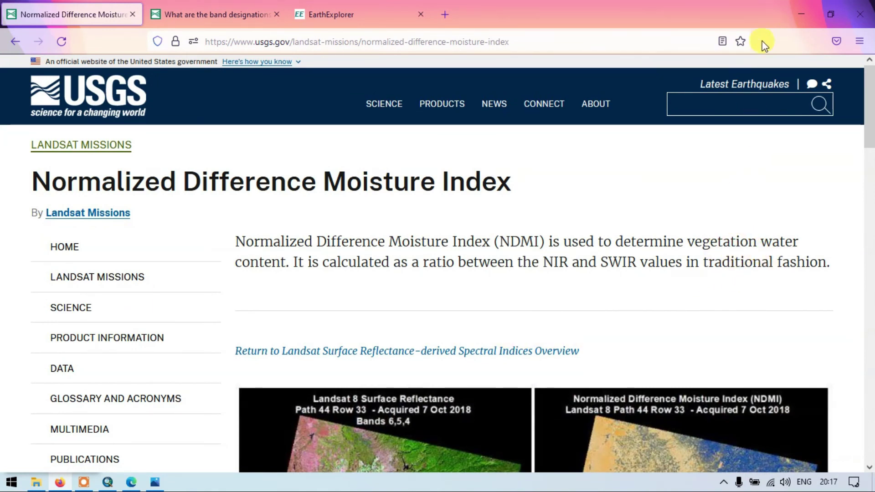
click(801, 13)
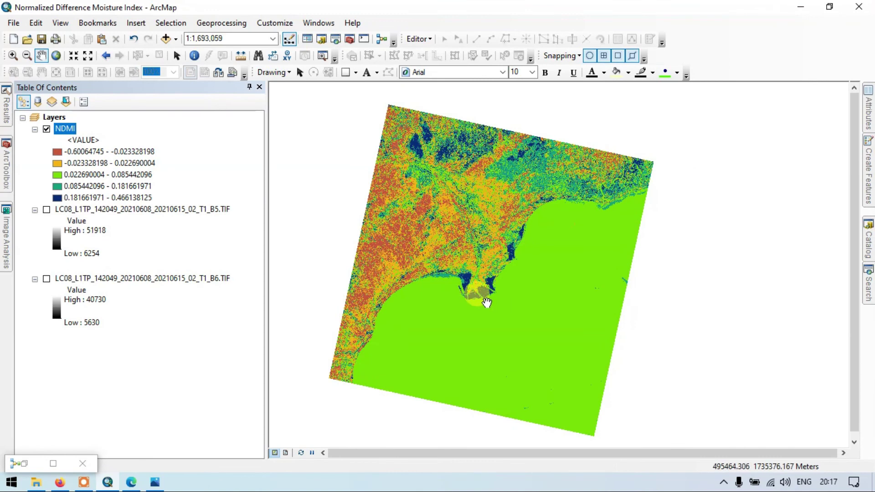
scroll(486, 302, down, 3)
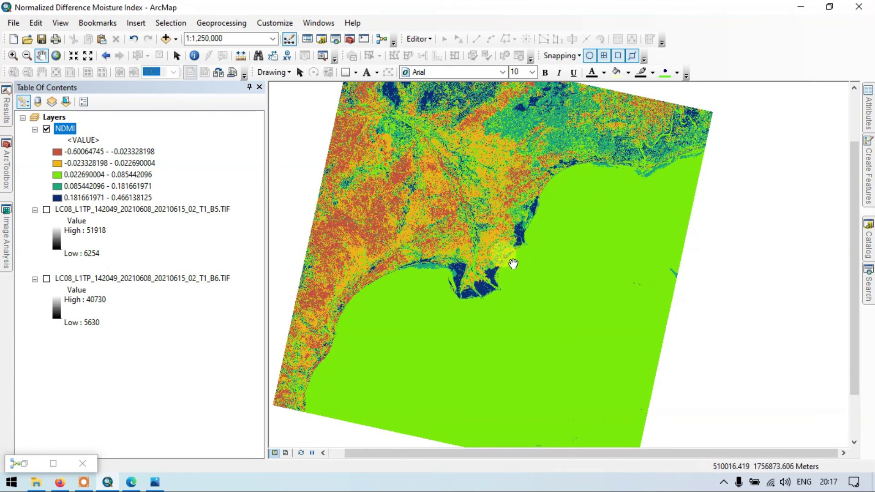
drag(470, 126, 501, 202)
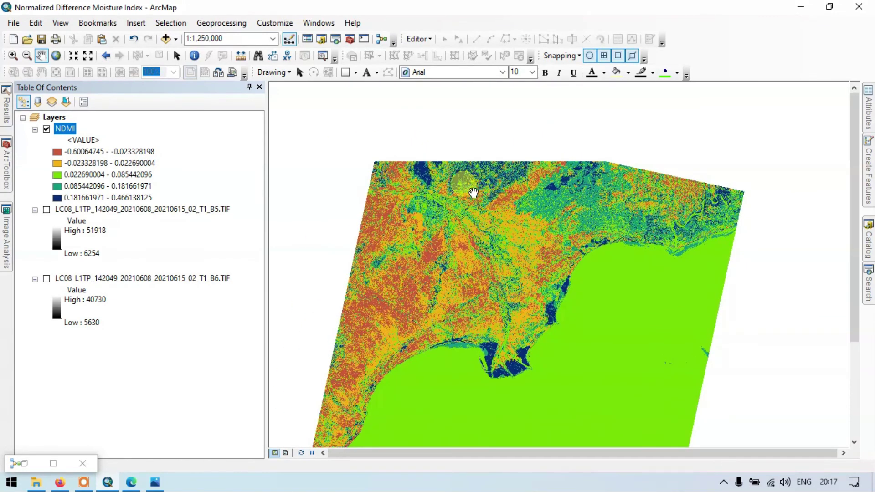
scroll(423, 153, down, 1)
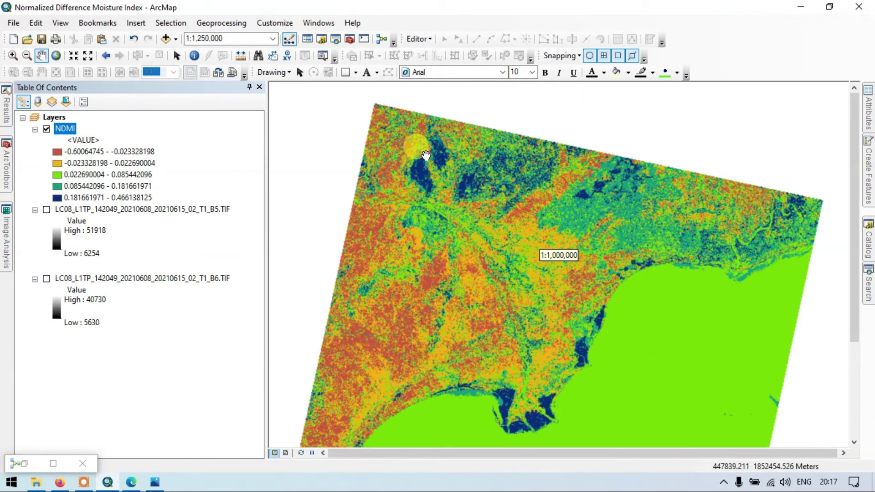
Step: Remove the existing classified NDMI layer from the map, leaving the Landsat B5 and B6 layers
scroll(425, 155, down, 1)
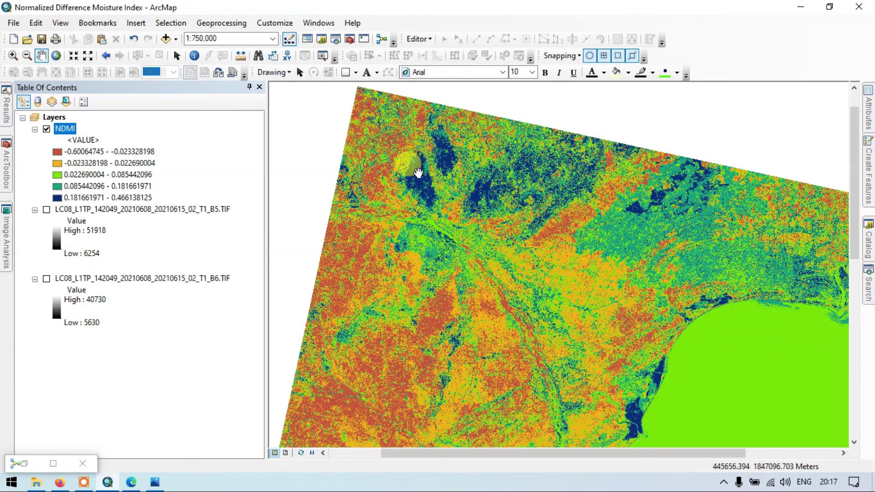
drag(543, 248, 512, 172)
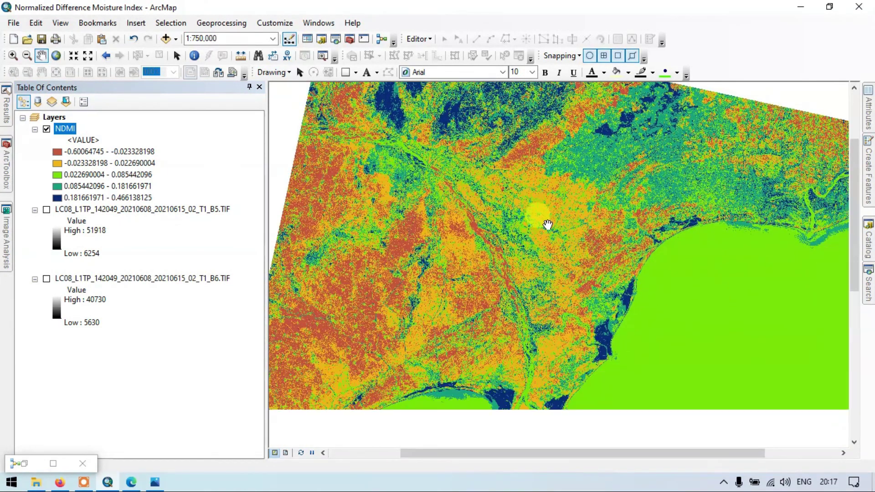
scroll(547, 224, up, 1)
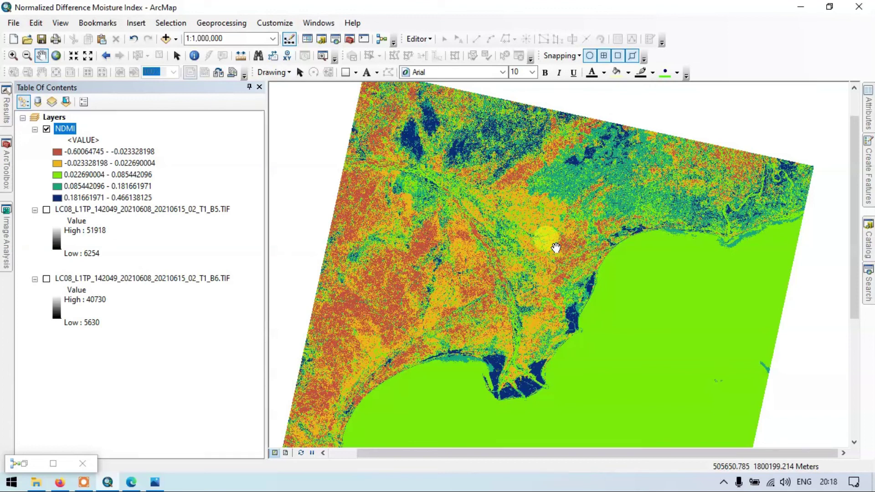
key(Delete)
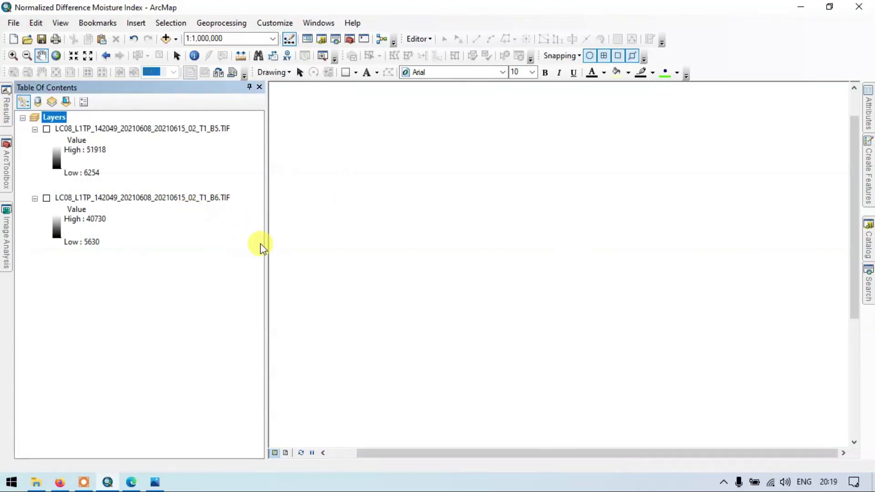
Step: Open the custom Normalized Difference Moisture Index tool from the NDMI toolbox and choose the B6 raster for BAND6 and the B5 raster for BAND5
click(6, 147)
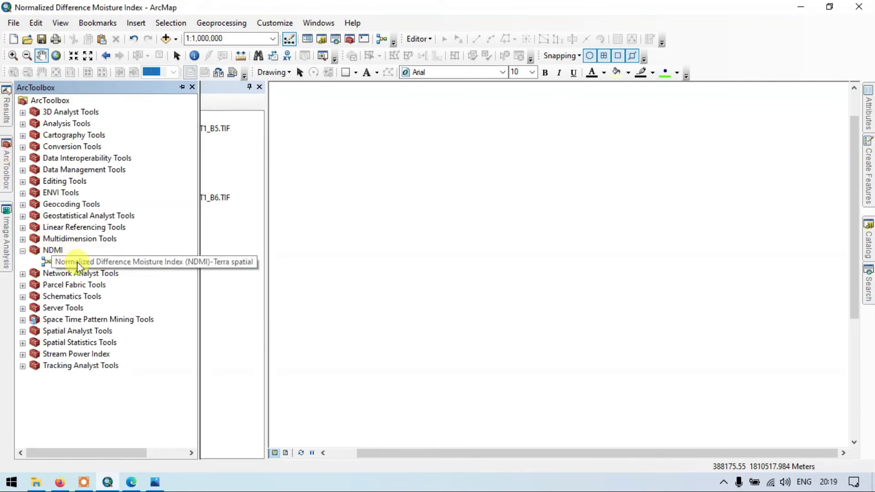
double_click(89, 262)
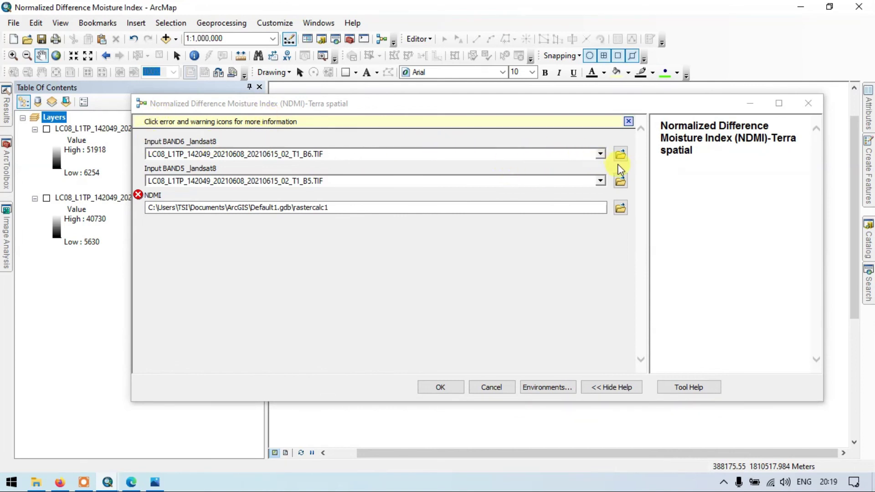
click(600, 154)
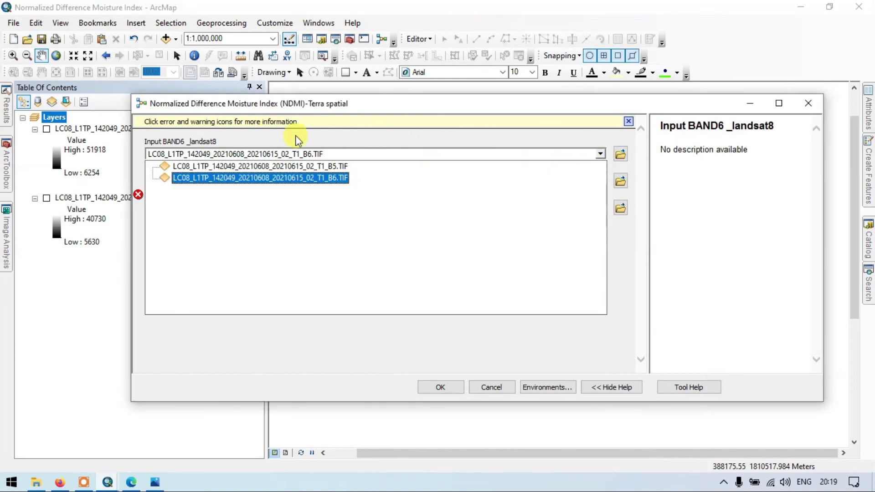
click(334, 184)
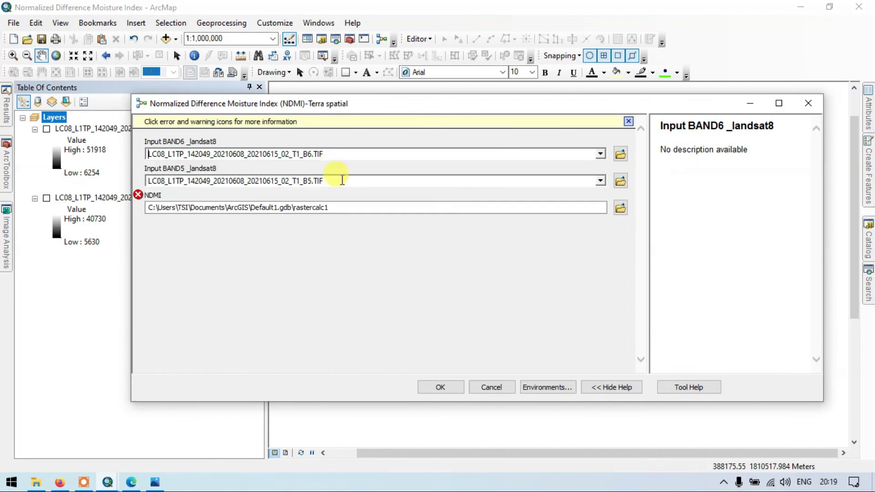
click(601, 182)
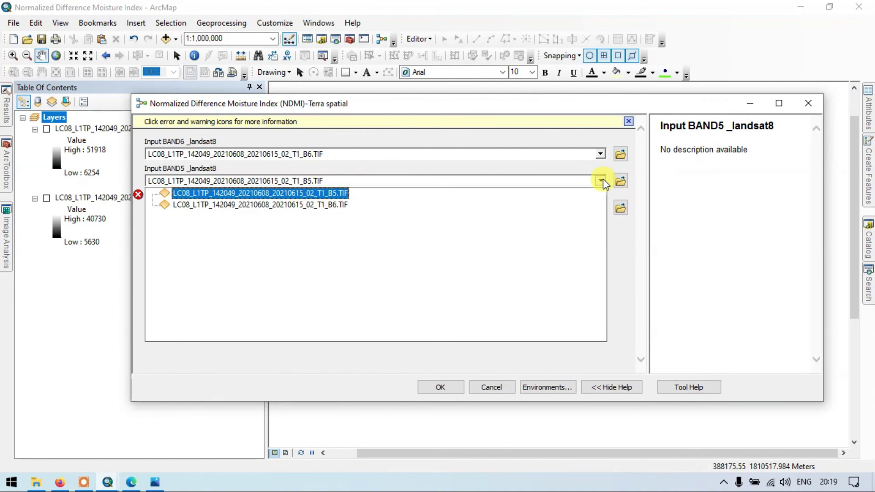
click(329, 194)
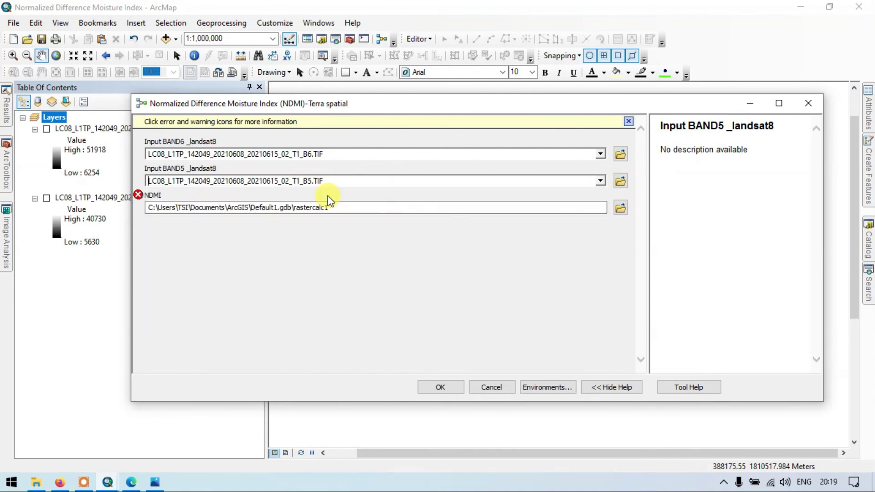
Step: Set the NDMI output raster to ndmi4 in the shape_file folder, run the tool and dismiss its completion report
click(619, 211)
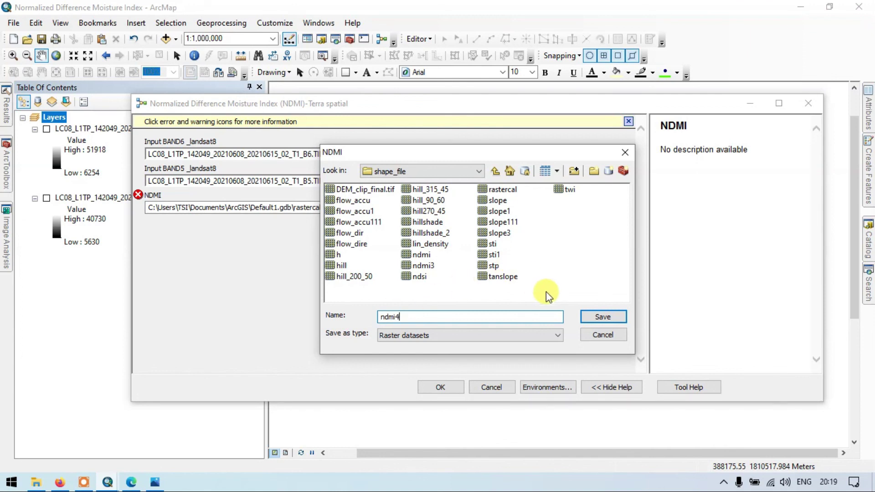
click(603, 317)
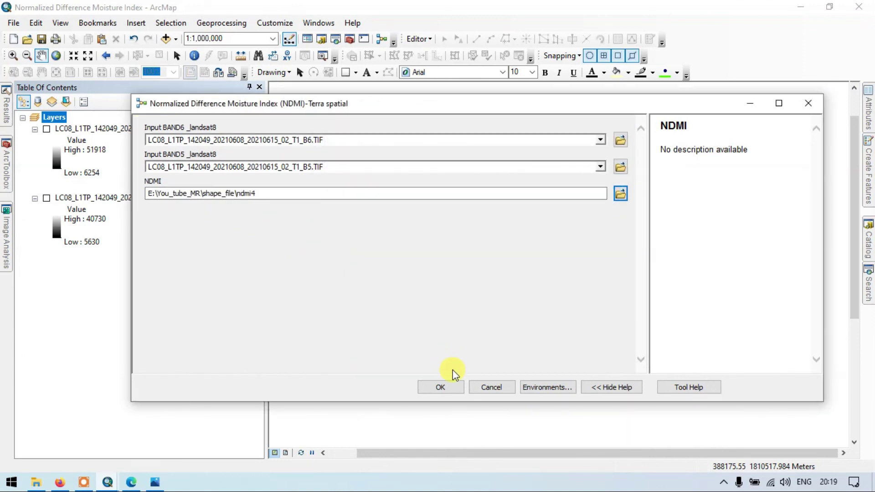
click(443, 387)
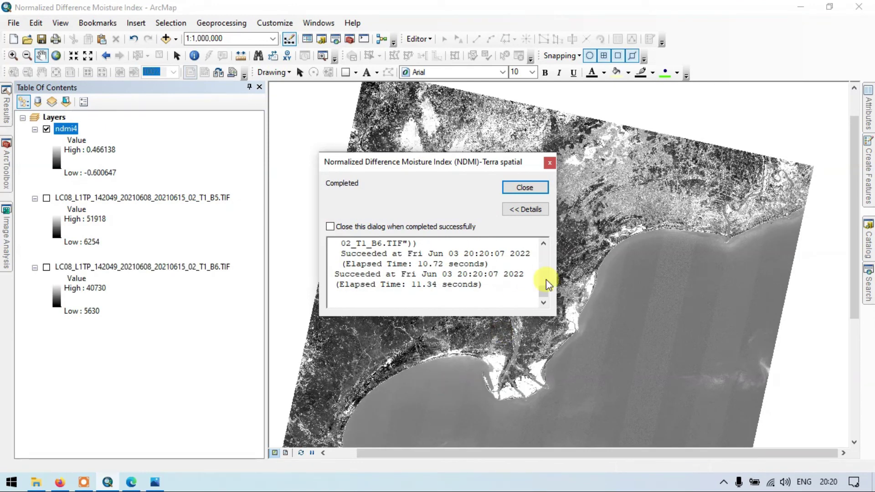
click(528, 187)
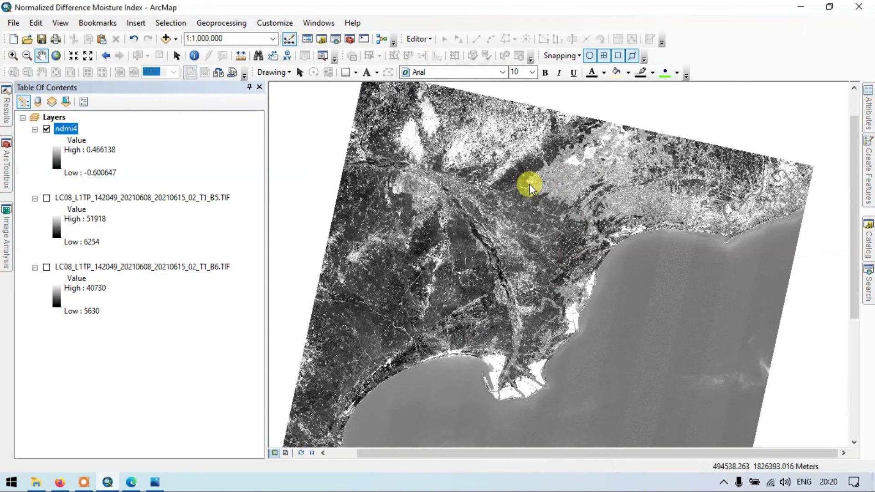
Step: Symbolize the ndmi4 layer as Classified with 5 classes and the red-yellow-green-blue color ramp
right_click(69, 129)
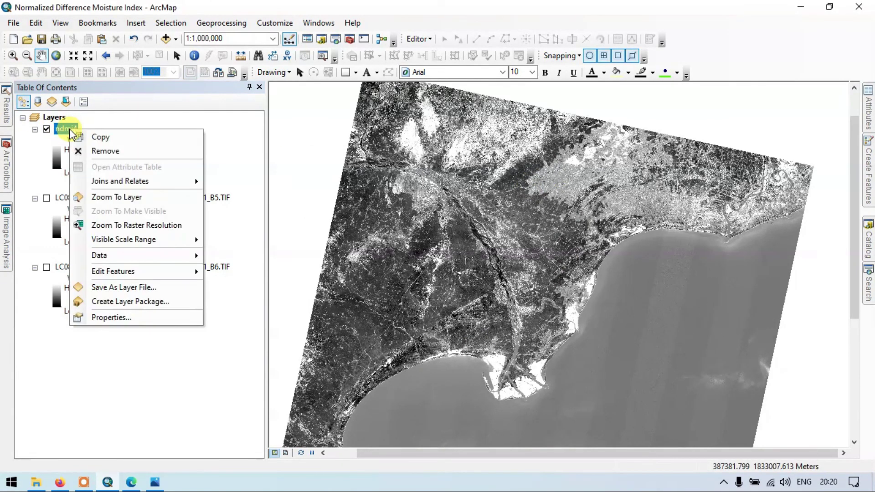
click(137, 317)
click(250, 145)
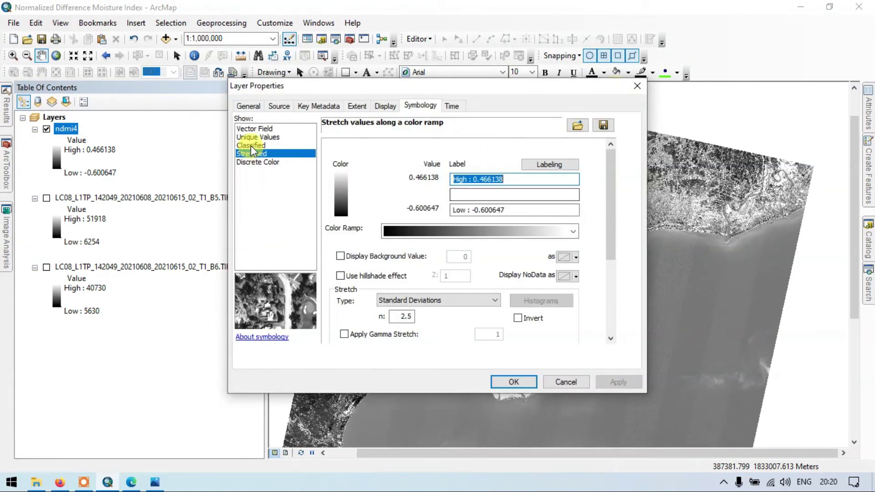
click(483, 285)
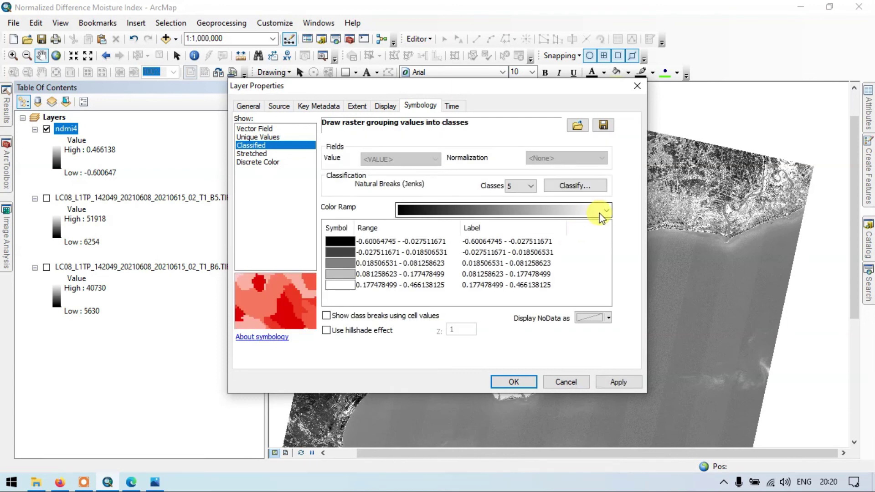
click(604, 210)
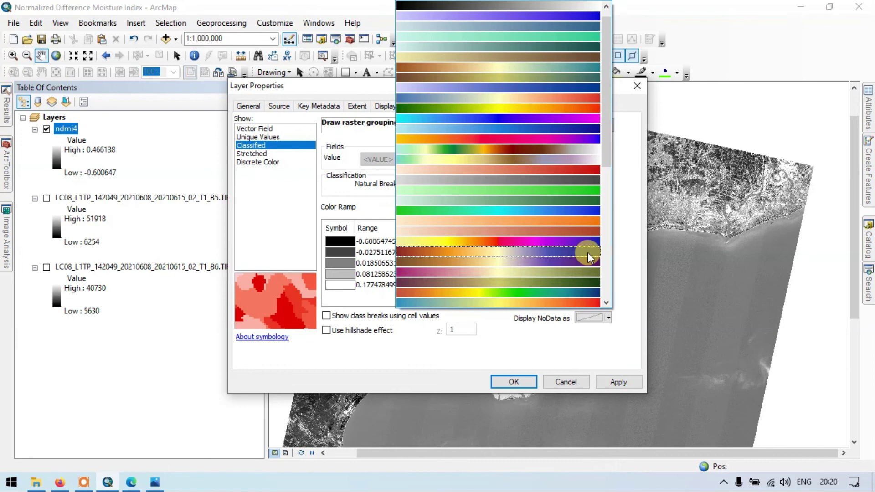
click(531, 293)
click(618, 382)
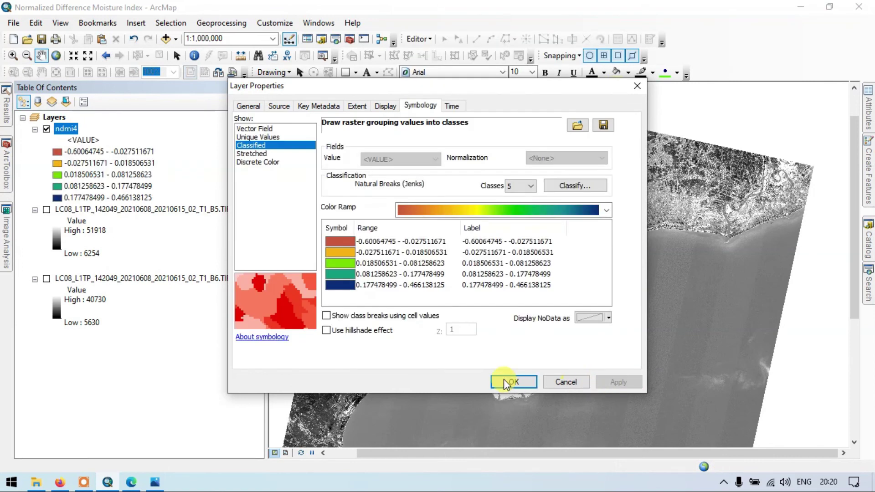
click(506, 381)
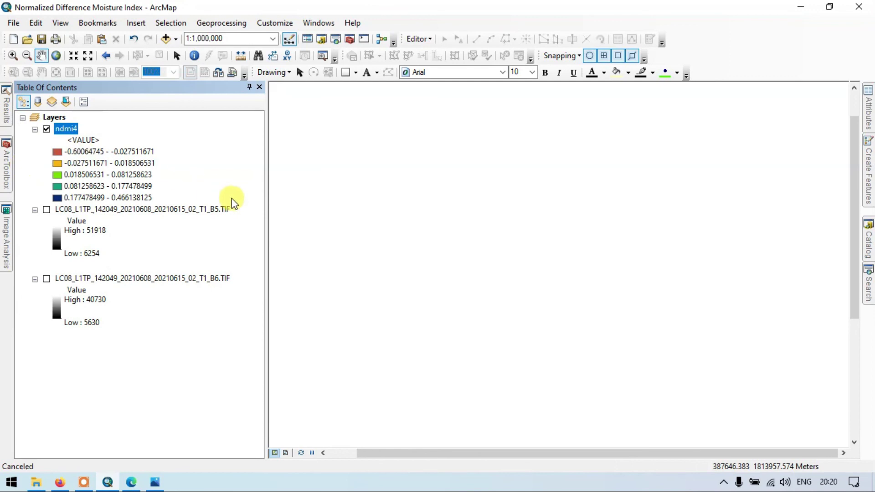
Step: Zoom to the full extent of the ndmi4 layer and examine its classified raster around the coastline
right_click(68, 126)
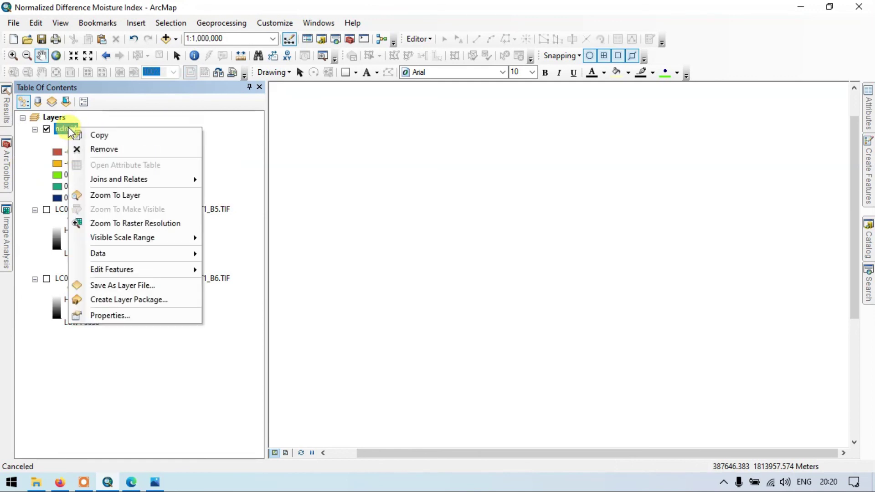
click(140, 195)
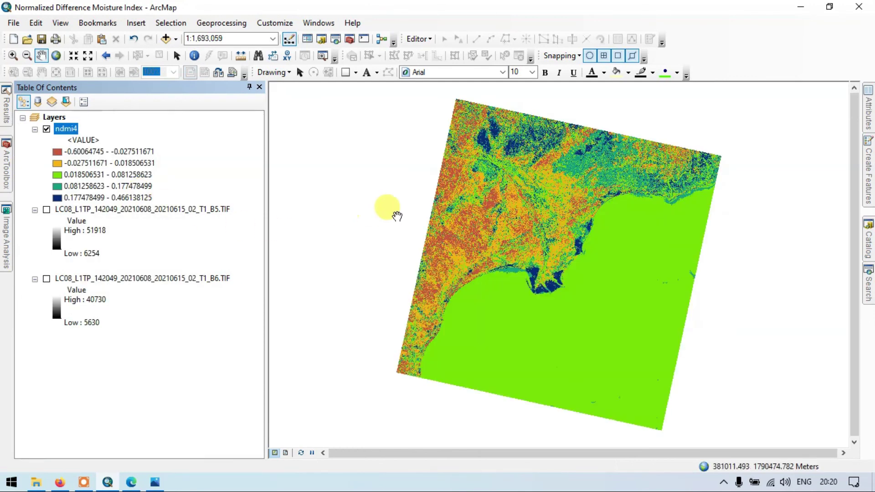
drag(552, 228, 502, 237)
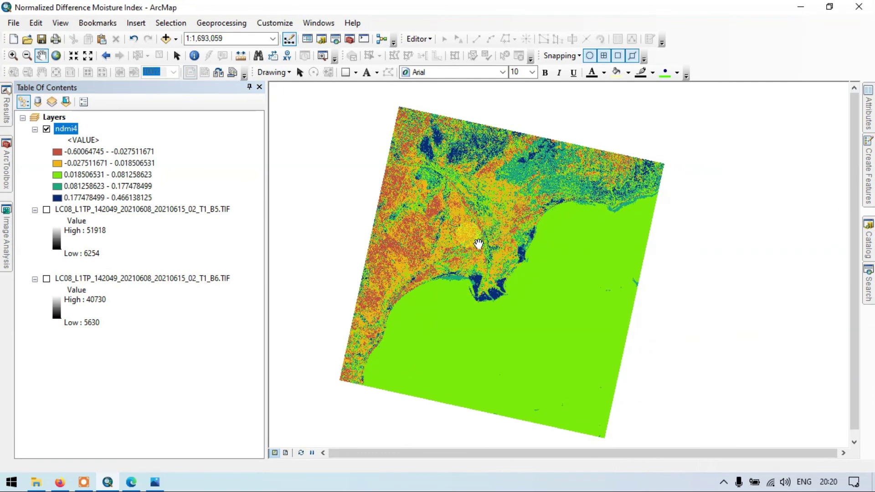
scroll(503, 248, up, 1)
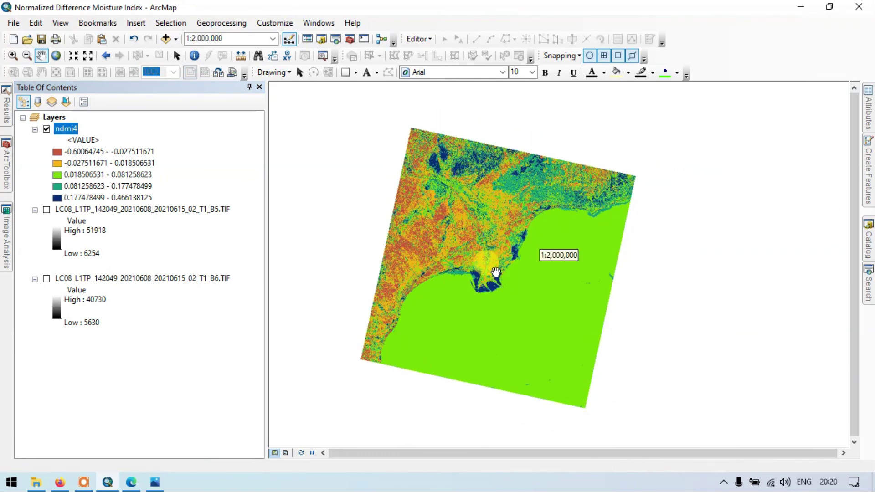
scroll(495, 272, down, 3)
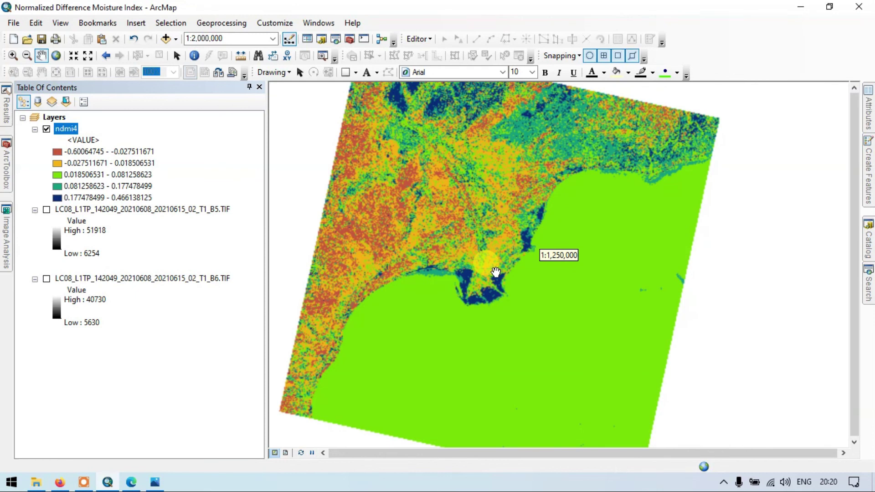